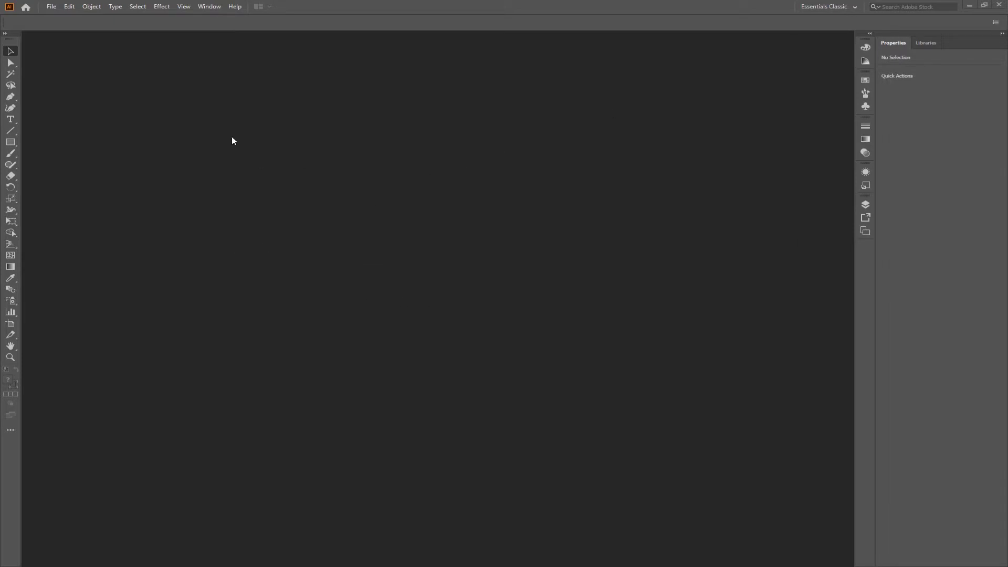
# - Create a new landscape A4 document measuring 297 by 210 mm
pyautogui.click(52, 9)
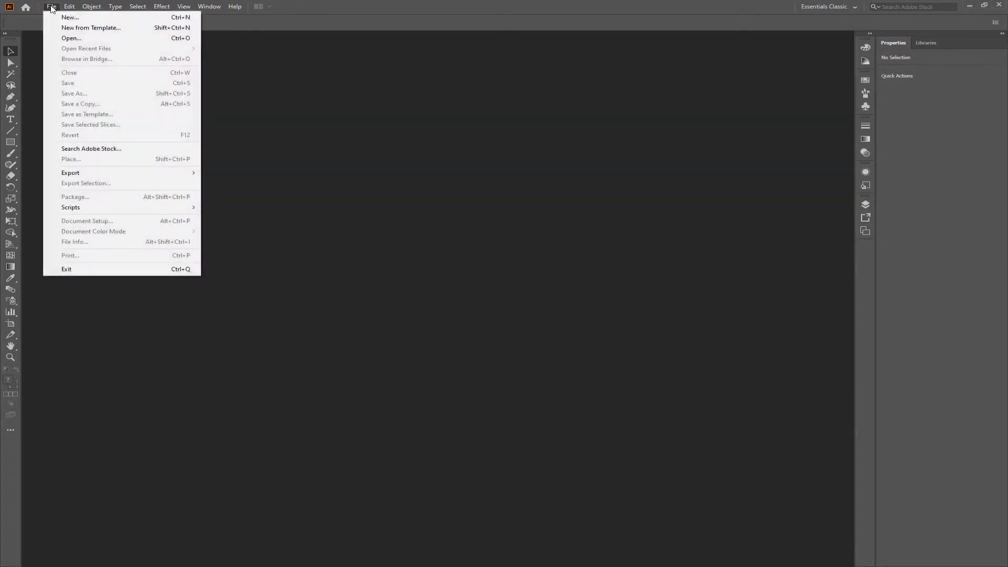
pyautogui.click(73, 17)
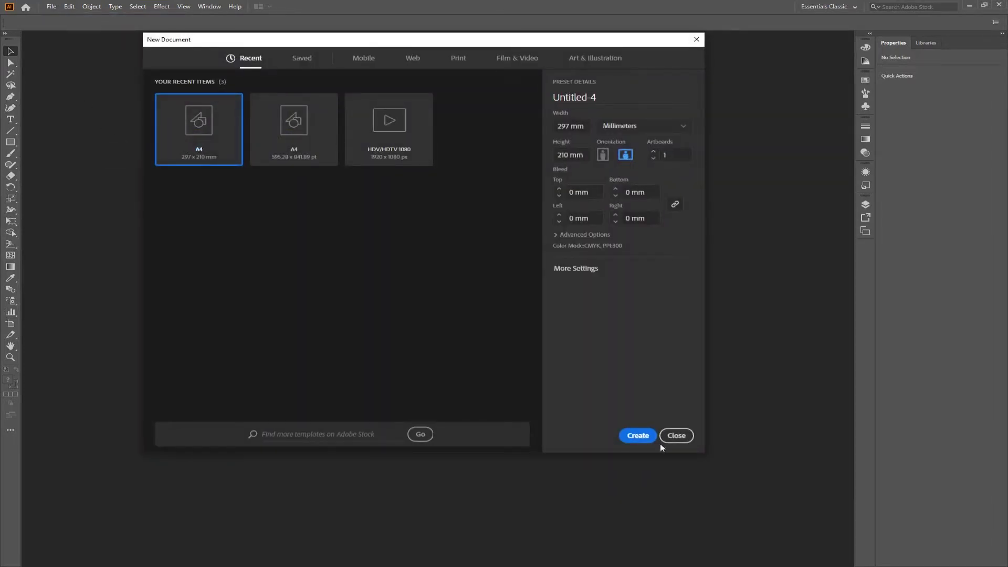
pyautogui.click(638, 436)
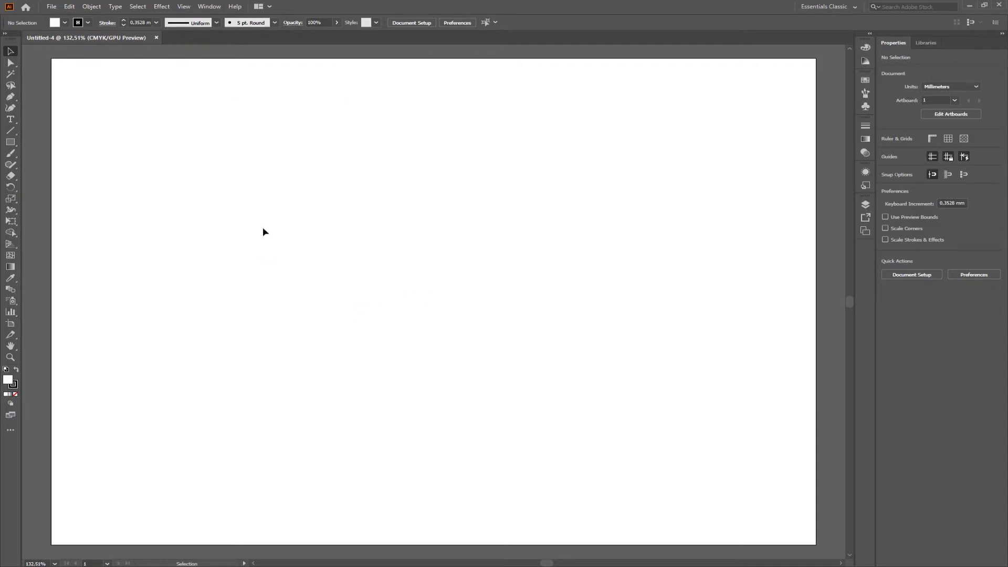
# - Place P1000205.jpg on the artboard as an embedded, unlinked image, about 90.3 by 67.7 mm in size
pyautogui.click(55, 8)
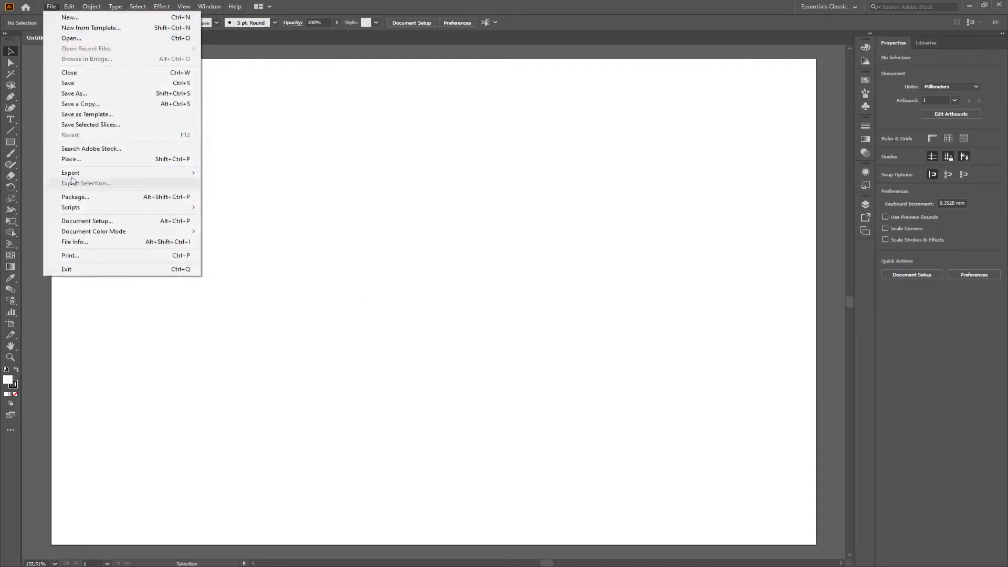
pyautogui.click(72, 159)
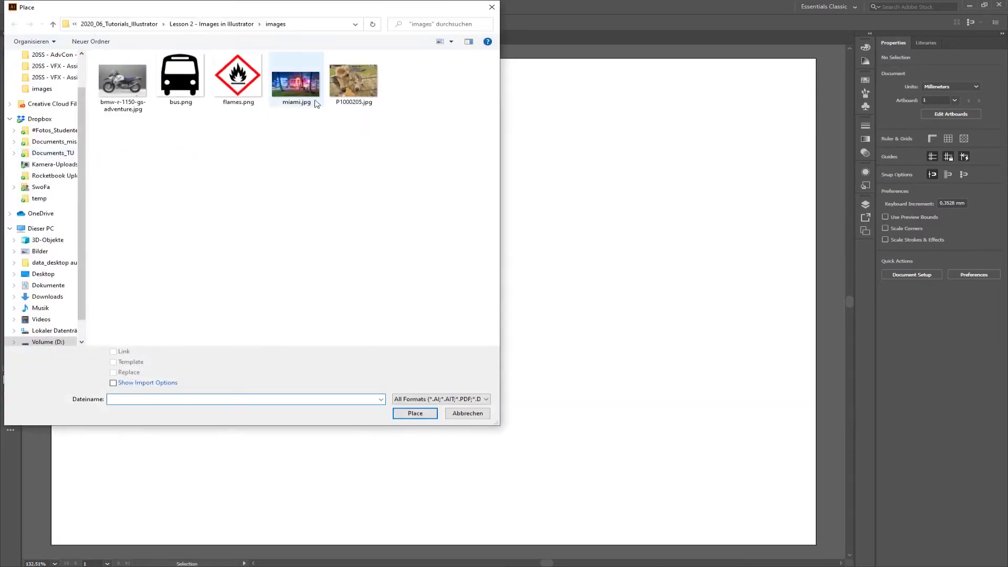
pyautogui.click(354, 87)
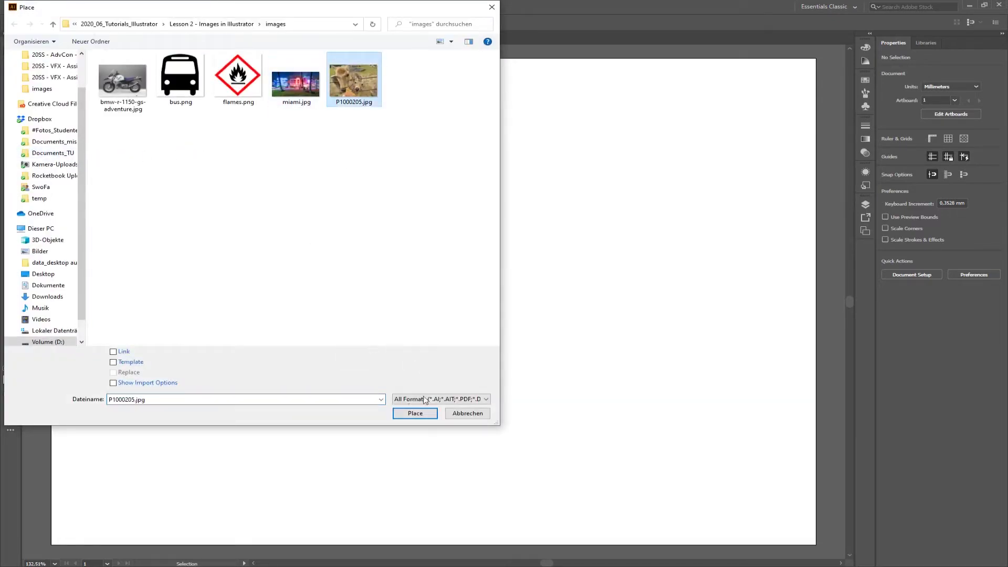
pyautogui.click(114, 352)
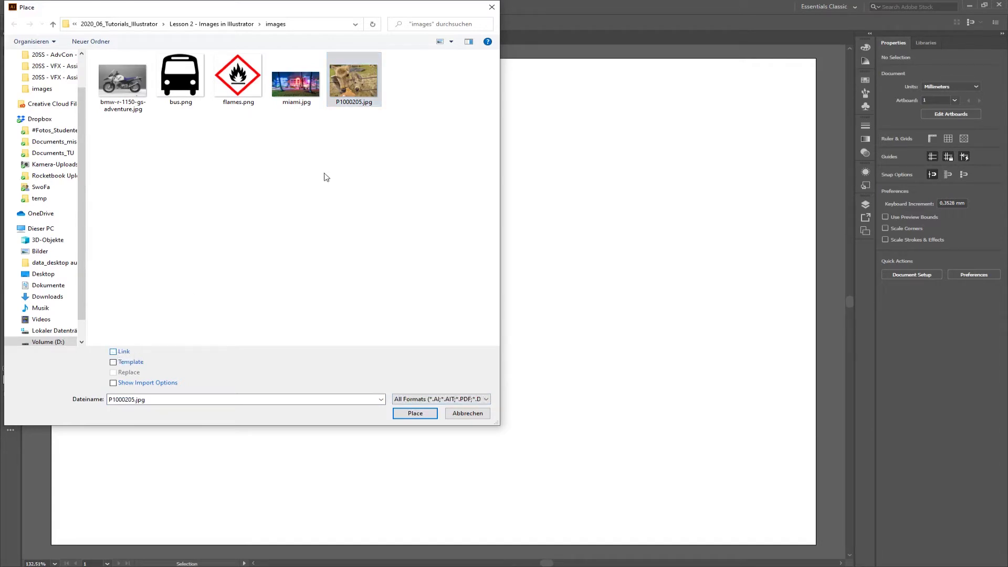
pyautogui.click(344, 86)
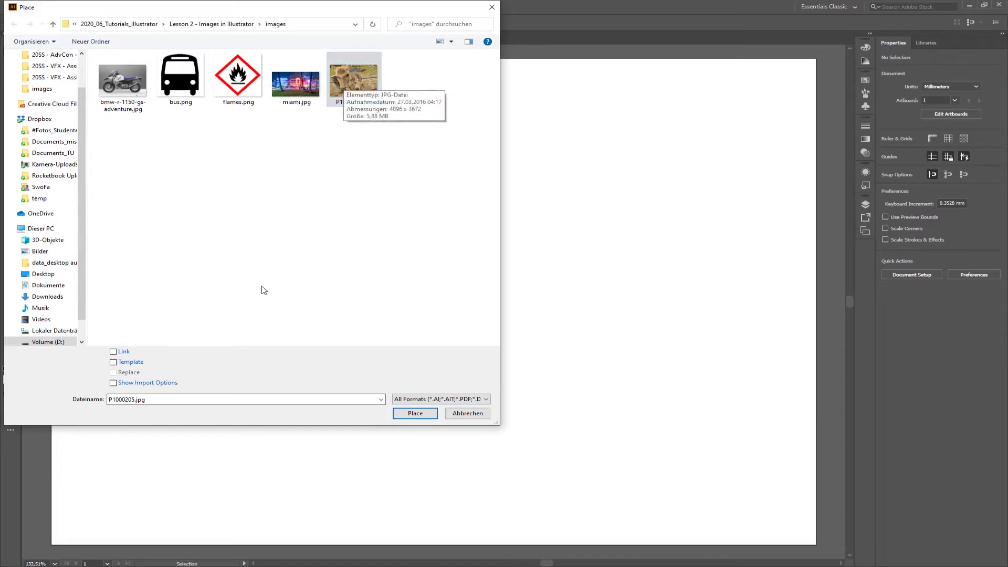
pyautogui.click(113, 352)
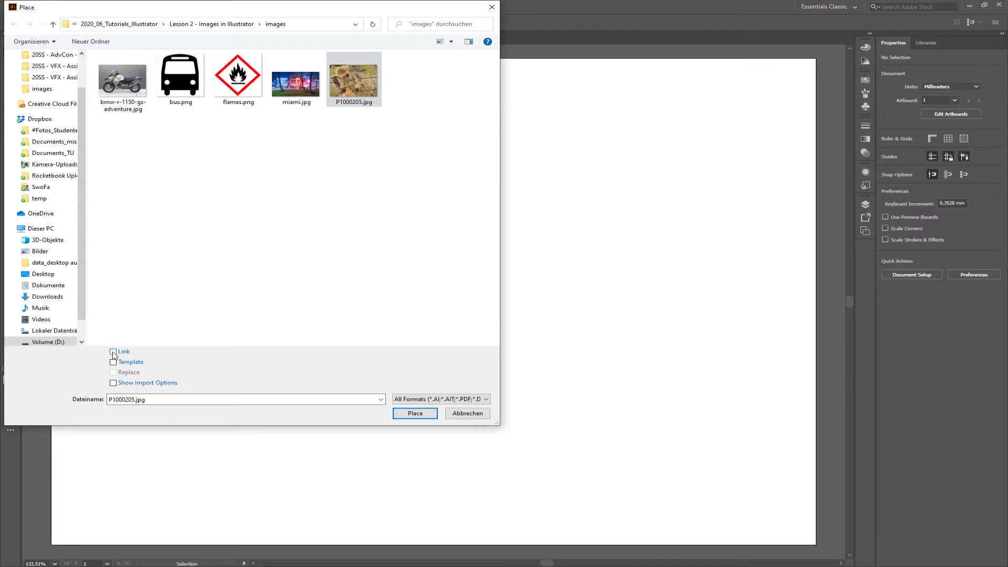
pyautogui.click(350, 95)
pyautogui.click(414, 414)
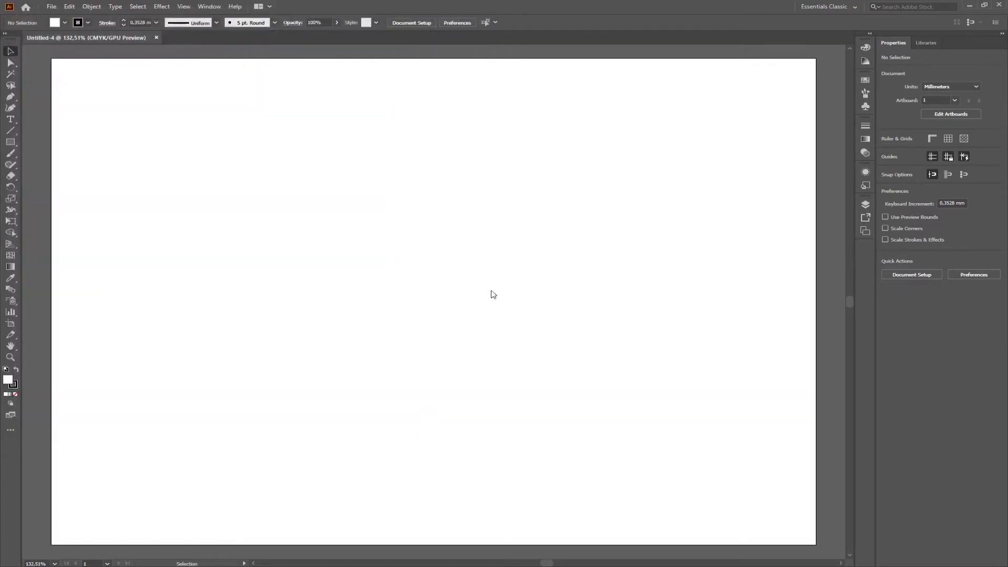
pyautogui.moveTo(143, 128); pyautogui.dragTo(401, 289)
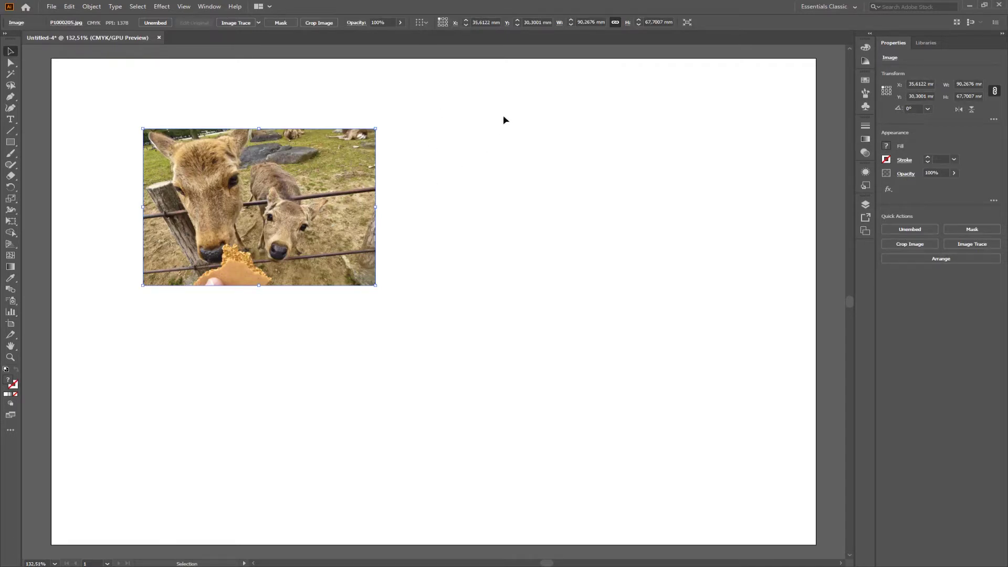
# - Switch to the Essentials workspace and return to Essentials Classic, keeping the placed deer photo selected
pyautogui.click(449, 198)
pyautogui.click(309, 184)
pyautogui.click(855, 7)
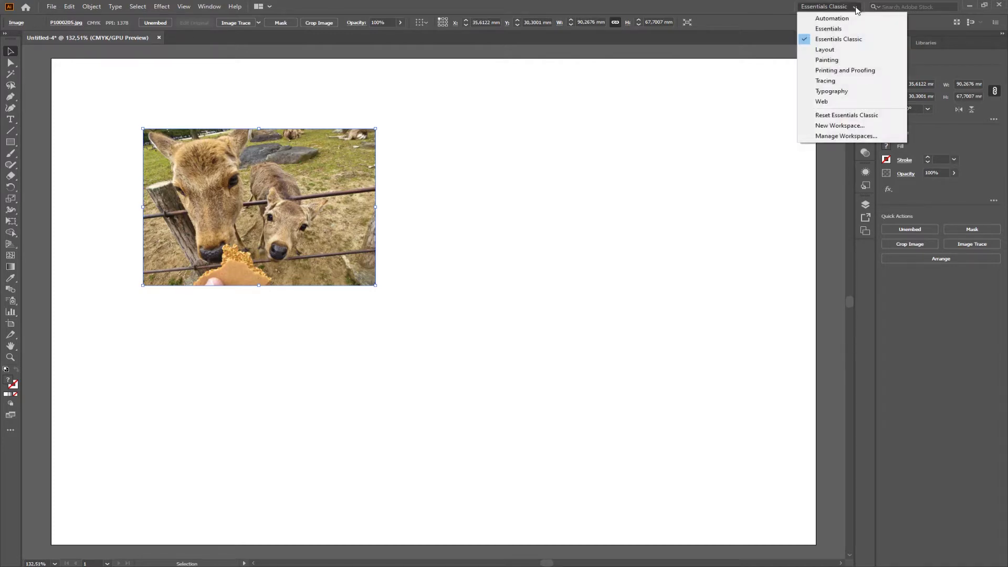
pyautogui.click(822, 31)
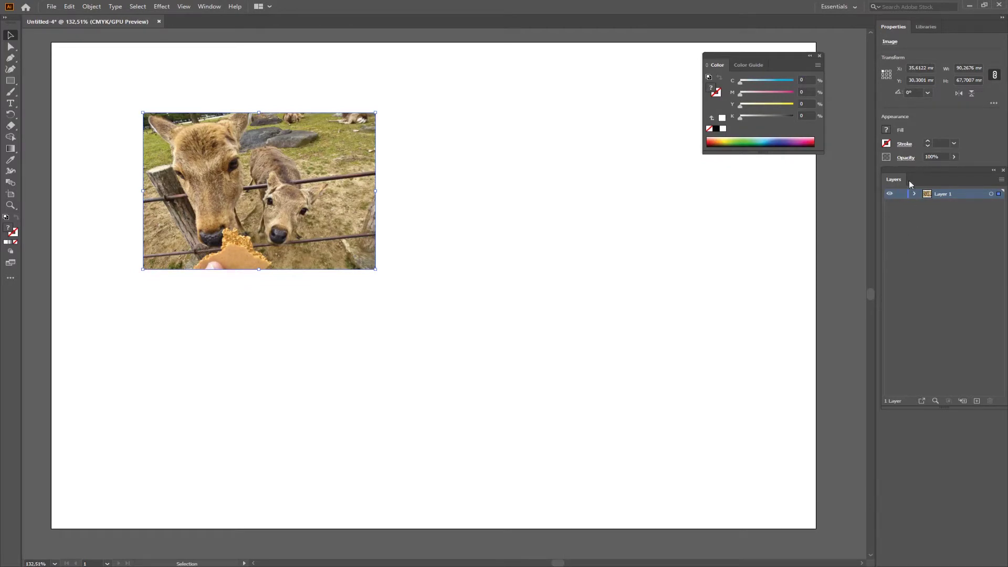
pyautogui.click(847, 7)
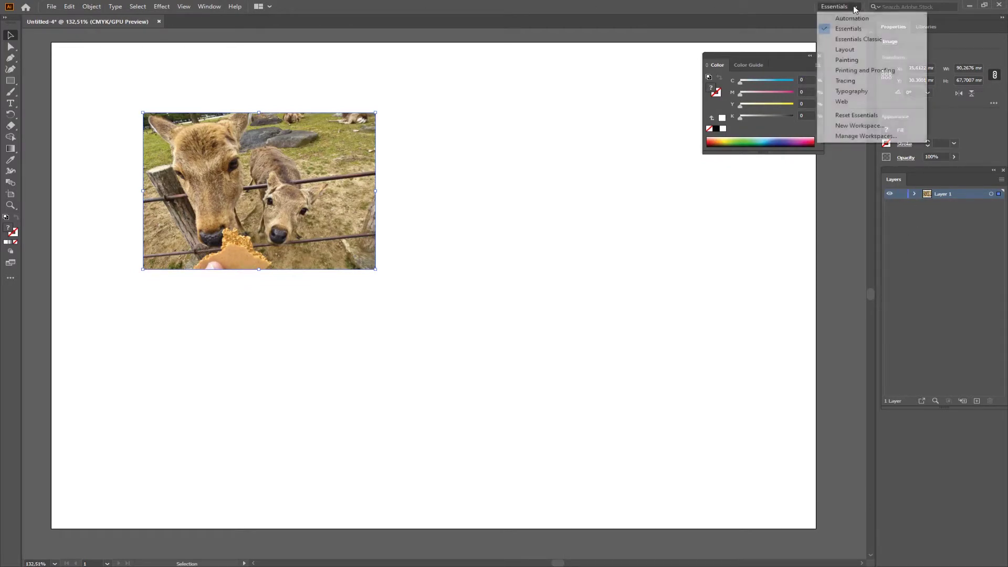
pyautogui.click(855, 40)
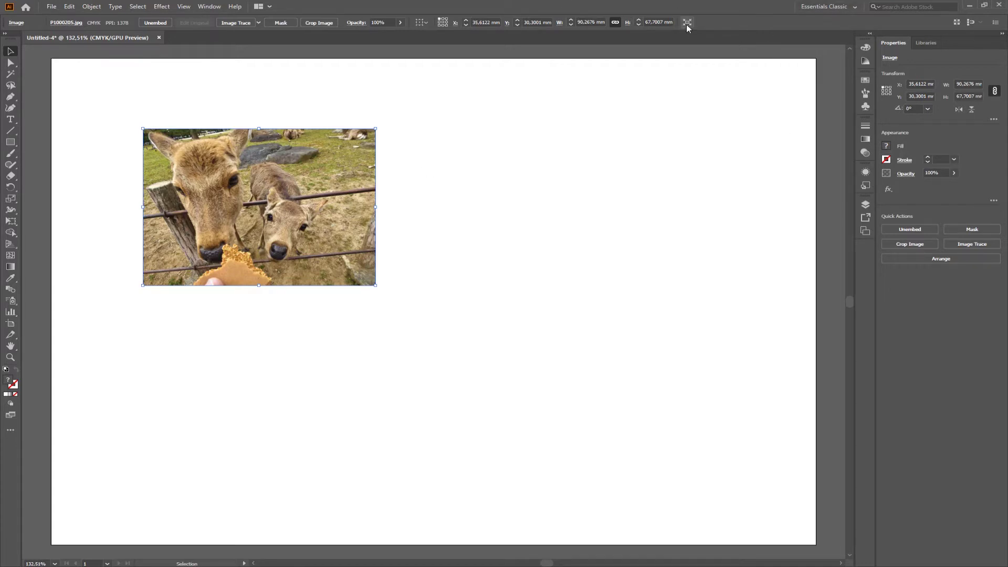
# - Select the deer photo and move it slightly to about X 43.6 mm, Y 33.4 mm
pyautogui.moveTo(342, 211); pyautogui.dragTo(409, 206)
pyautogui.click(410, 209)
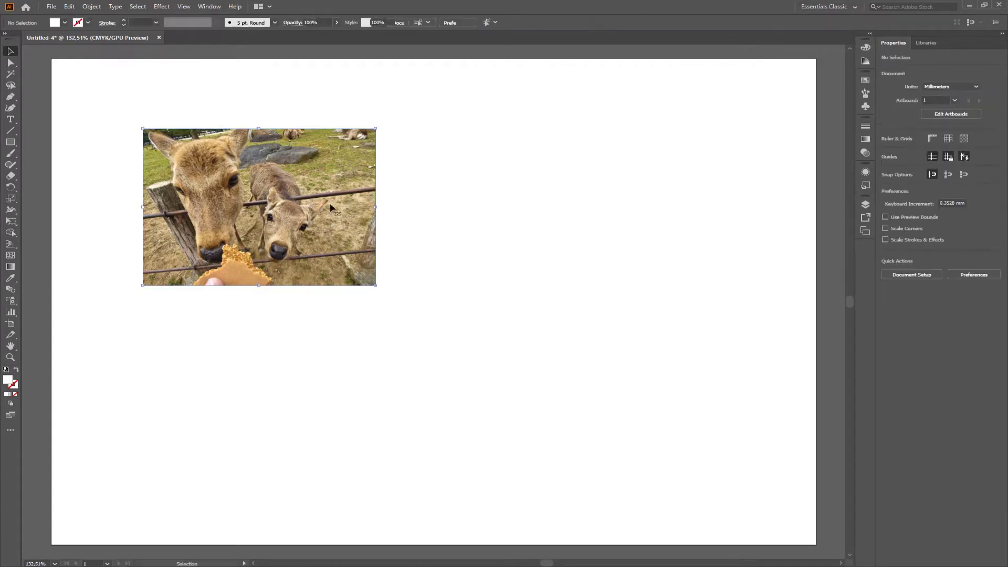
pyautogui.click(336, 208)
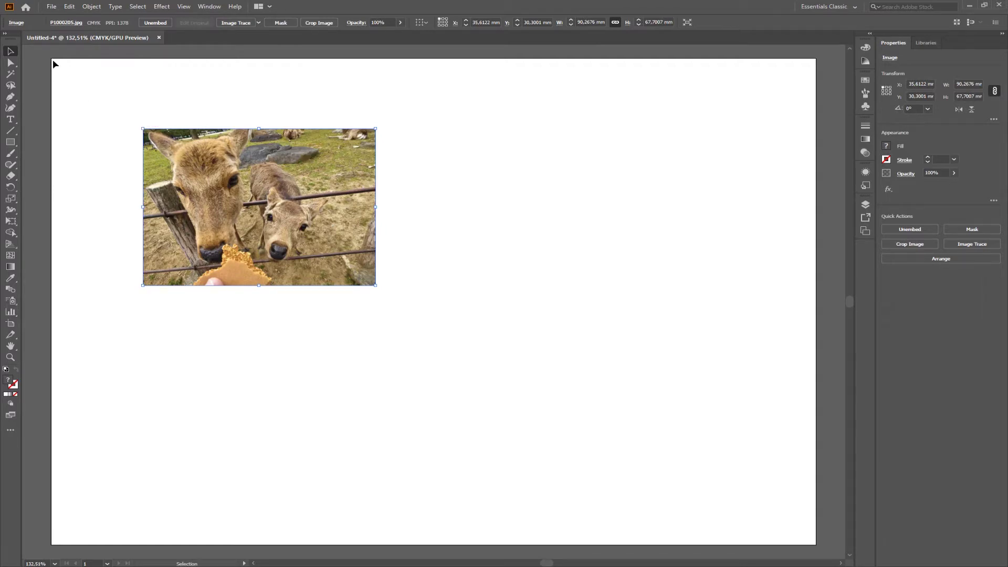
pyautogui.moveTo(309, 227); pyautogui.dragTo(329, 234)
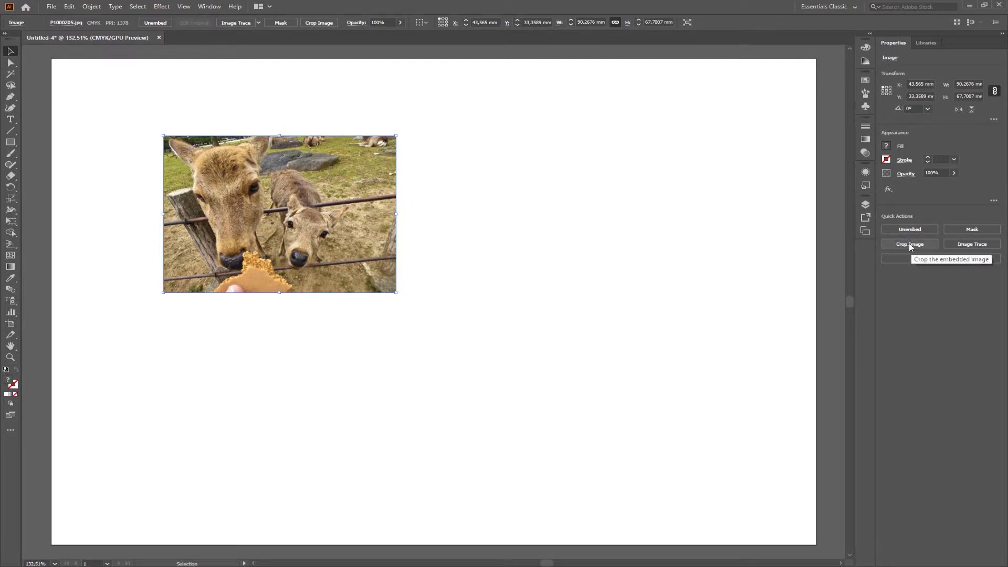
# - Crop the strip beside the smaller deer off the photo, leaving it about 71.6 mm wide at full height
pyautogui.click(319, 24)
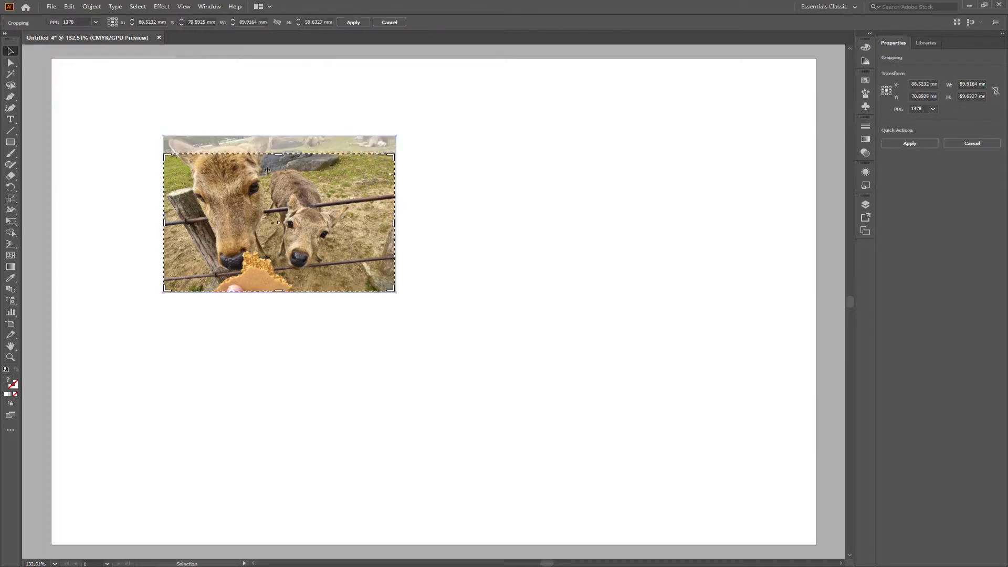
pyautogui.moveTo(278, 156); pyautogui.dragTo(279, 135)
pyautogui.moveTo(396, 214); pyautogui.dragTo(350, 215)
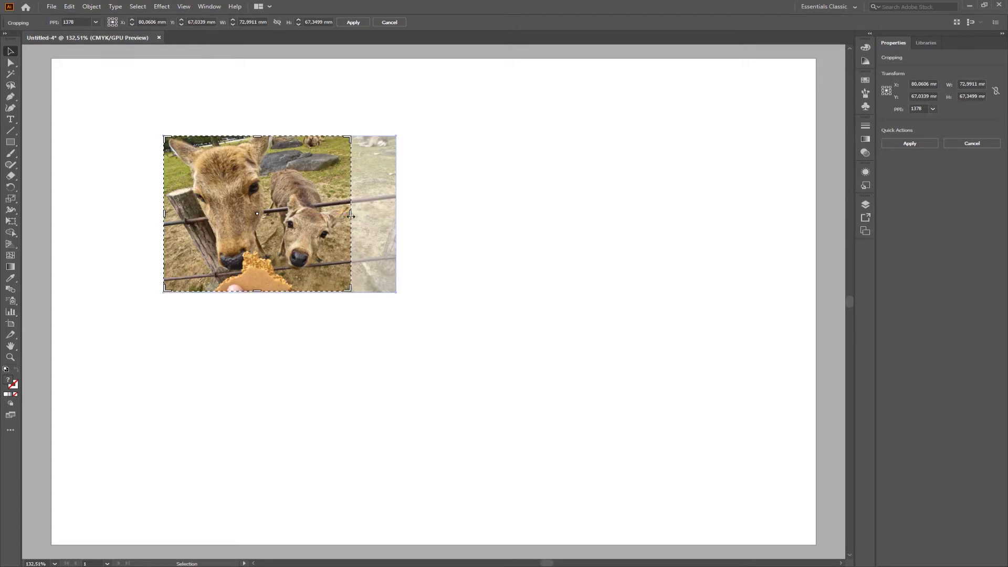
pyautogui.moveTo(351, 215)
pyautogui.mouseDown()
pyautogui.moveTo(289, 216)
pyautogui.moveTo(347, 216)
pyautogui.mouseUp()
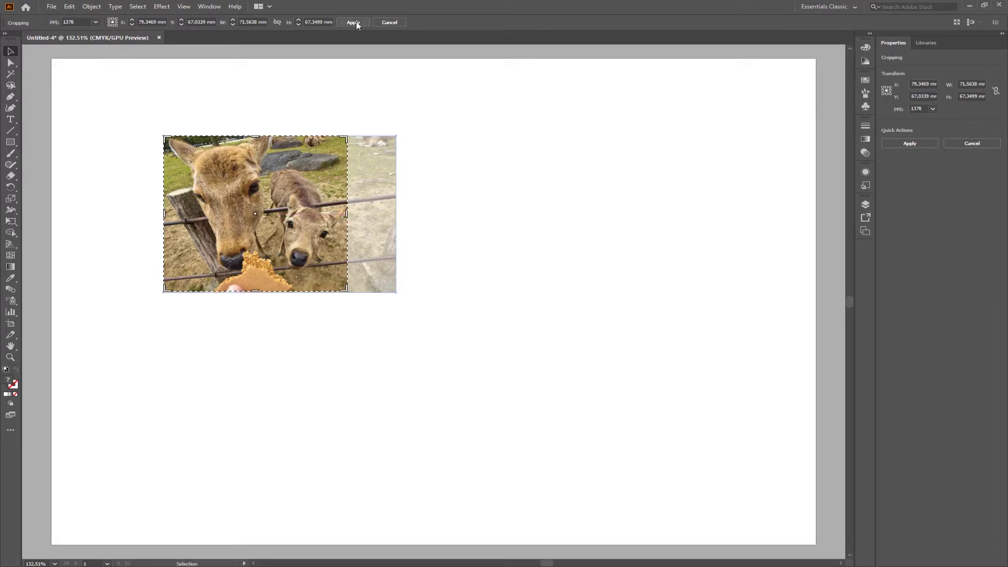
pyautogui.click(355, 22)
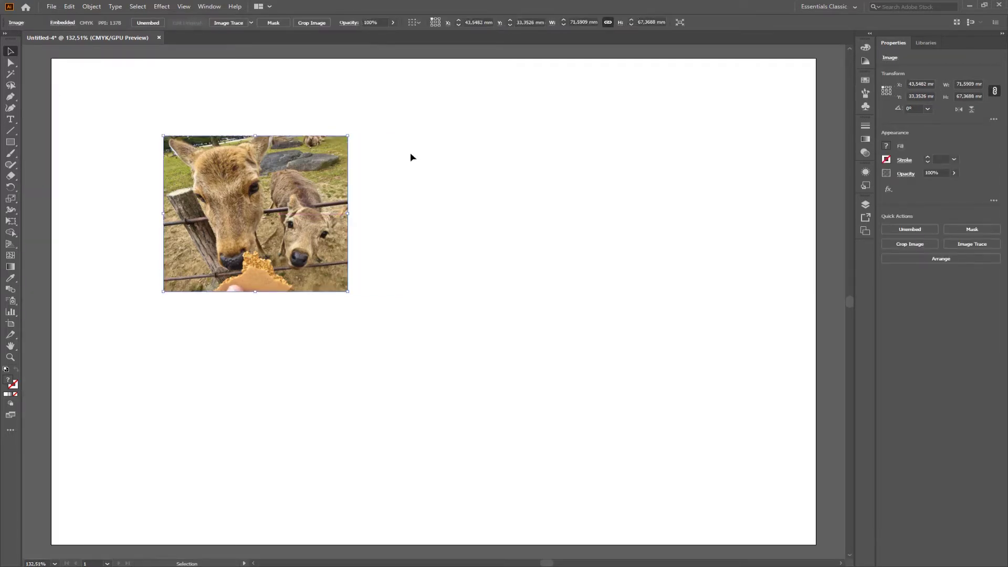
# - Start another crop of the photo, cancel it, and undo the applied crop to restore the full image
pyautogui.click(303, 23)
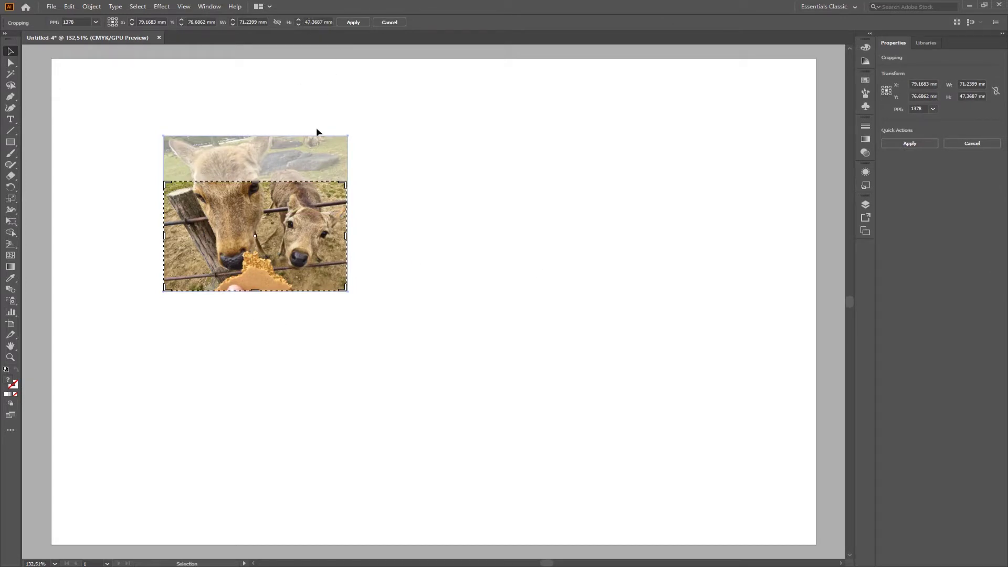
pyautogui.press('Escape')
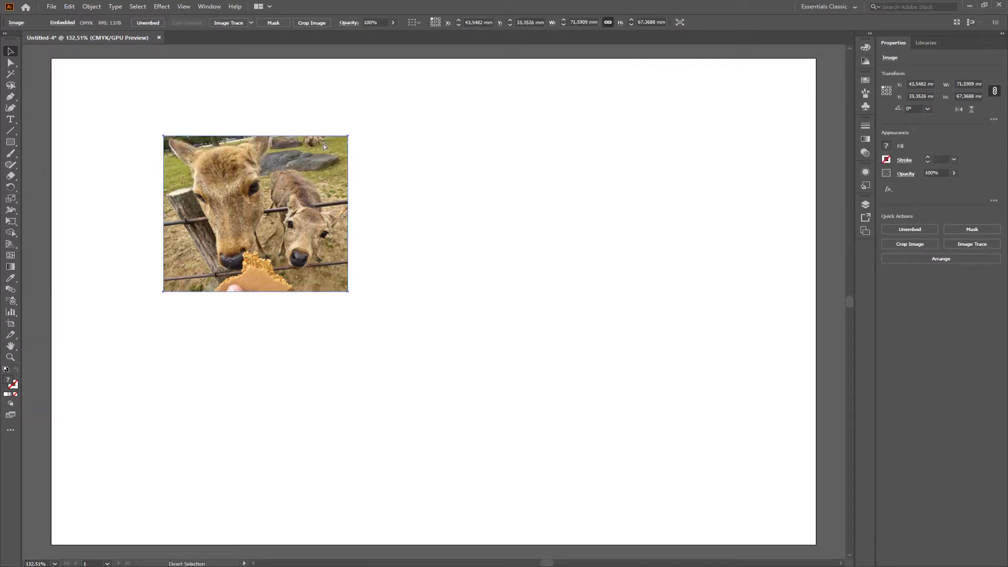
pyautogui.hotkey('ctrl', 'z')
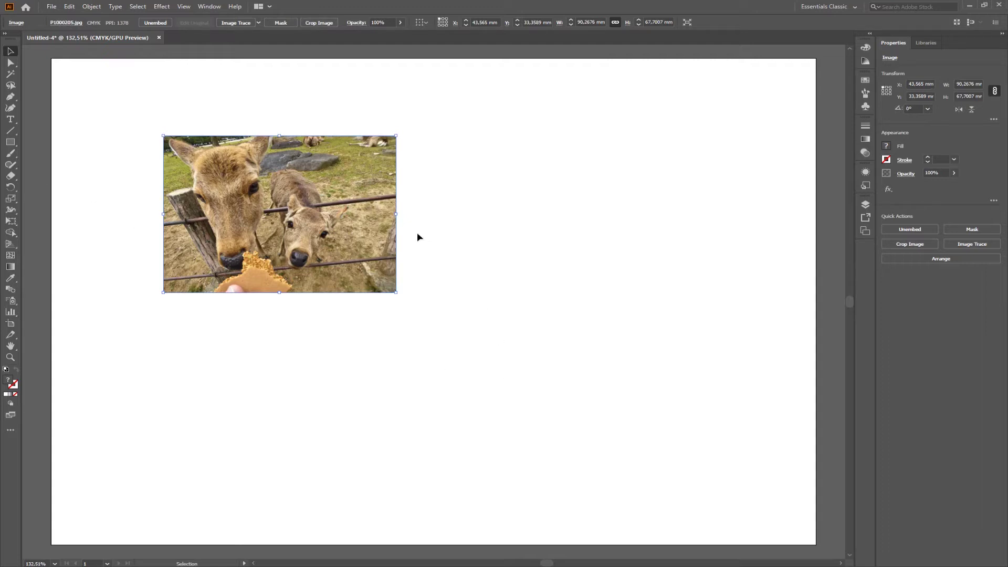
# - Move the photo down to about Y 39.1 mm, try enlarging it to about 135.8 by 105.4 mm, and undo the resize
pyautogui.moveTo(341, 220)
pyautogui.mouseDown()
pyautogui.moveTo(373, 232)
pyautogui.moveTo(340, 237)
pyautogui.mouseUp()
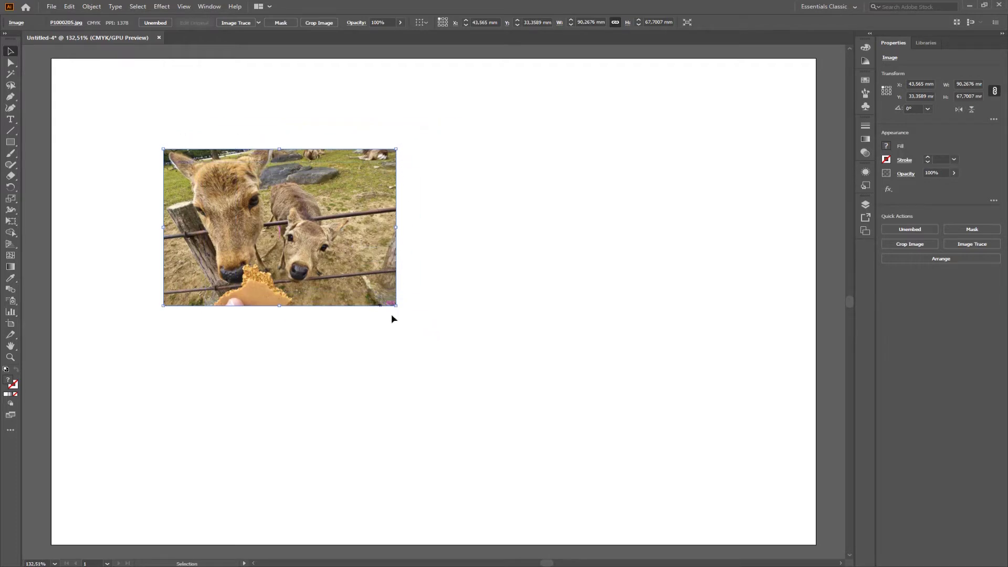
pyautogui.moveTo(396, 305); pyautogui.dragTo(512, 392)
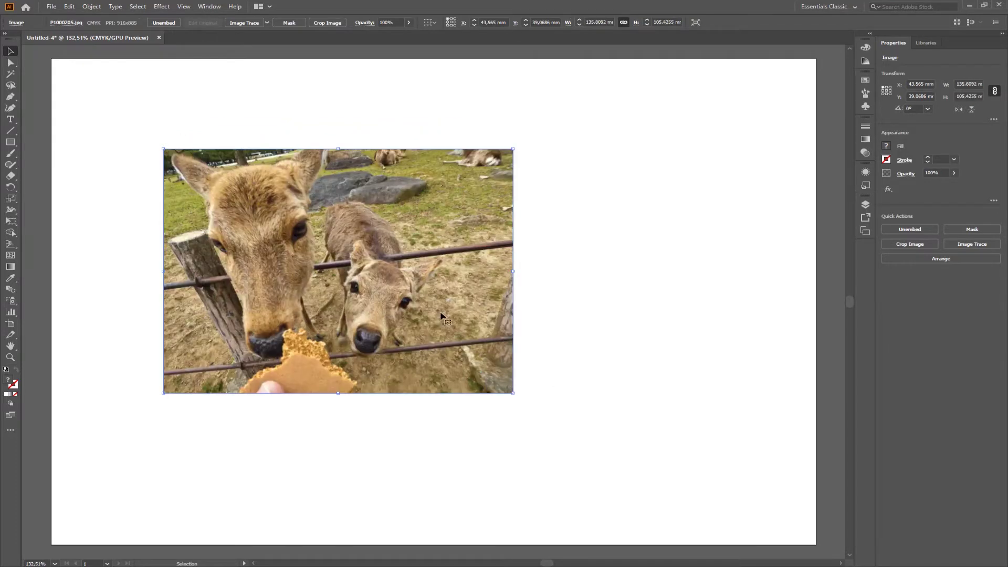
pyautogui.click(76, 6)
pyautogui.click(79, 18)
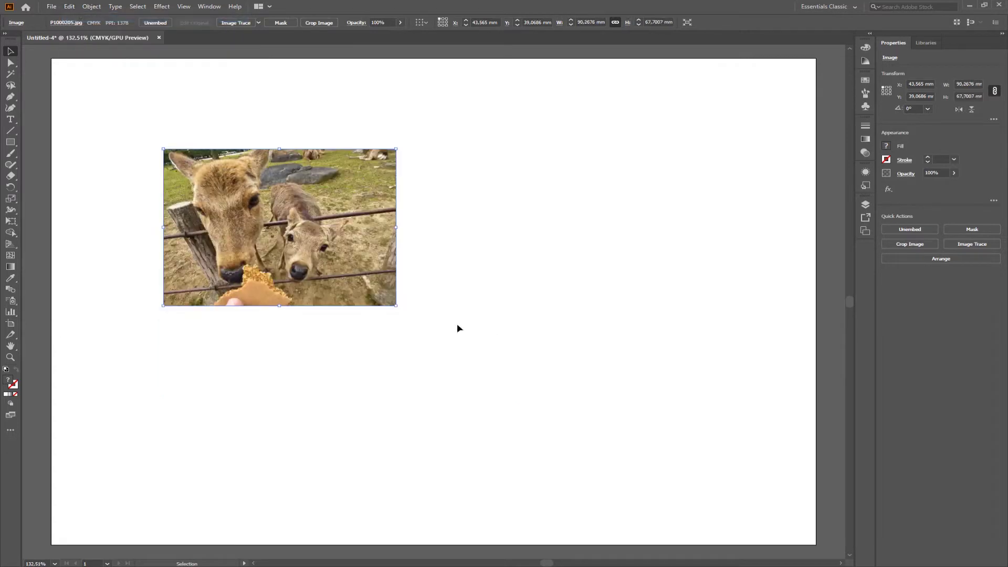
# - Enlarge the photo proportionally to about 131.6 by 98.7 mm and move it to about X 28.7 mm, Y 23.4 mm
pyautogui.moveTo(397, 306); pyautogui.dragTo(503, 378)
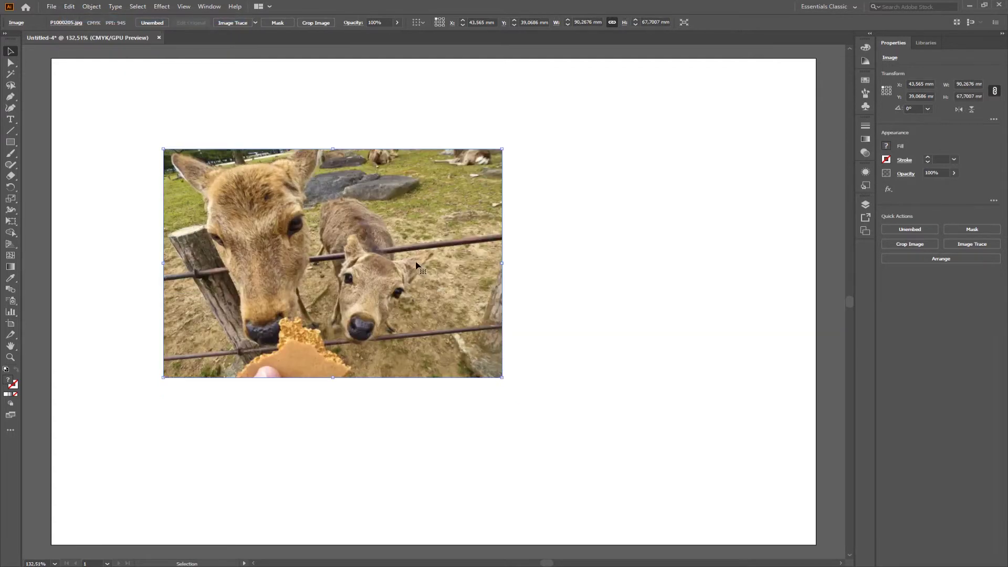
pyautogui.moveTo(410, 263); pyautogui.dragTo(371, 225)
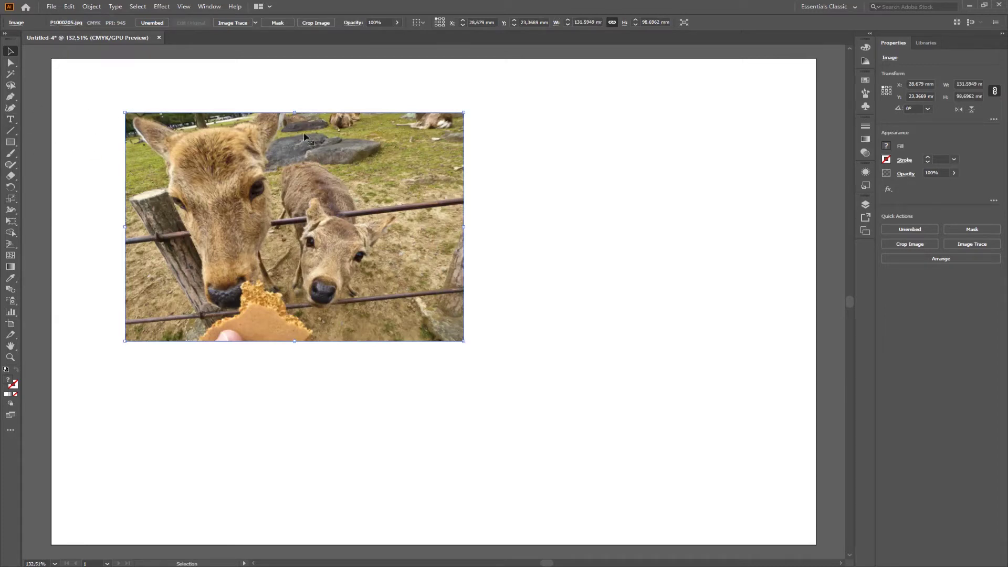
# - Draw a square about 74.4 mm wide beside the photo, with no fill and a dark stroke, and deselect it
pyautogui.click(10, 144)
pyautogui.moveTo(508, 188); pyautogui.dragTo(681, 360)
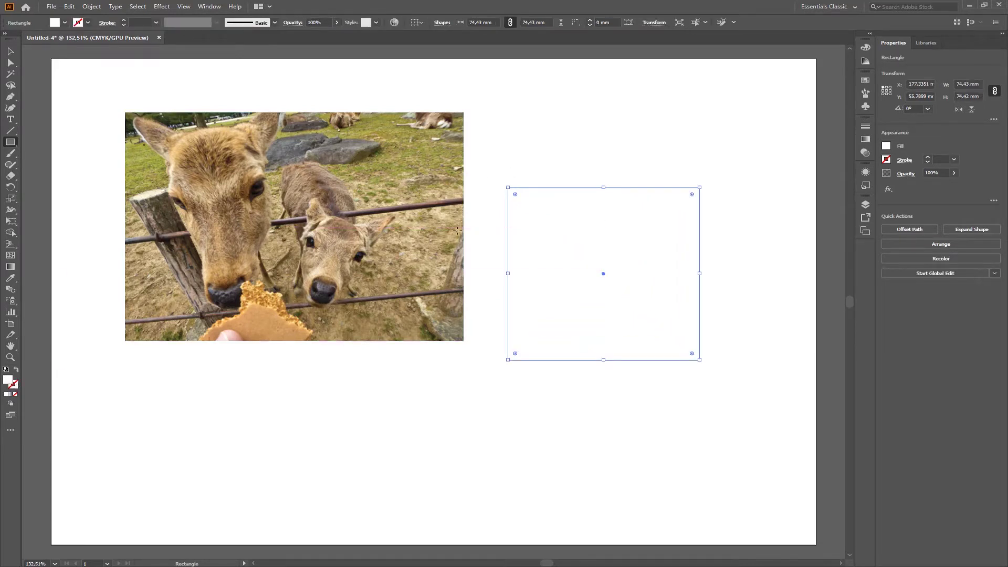
pyautogui.click(15, 395)
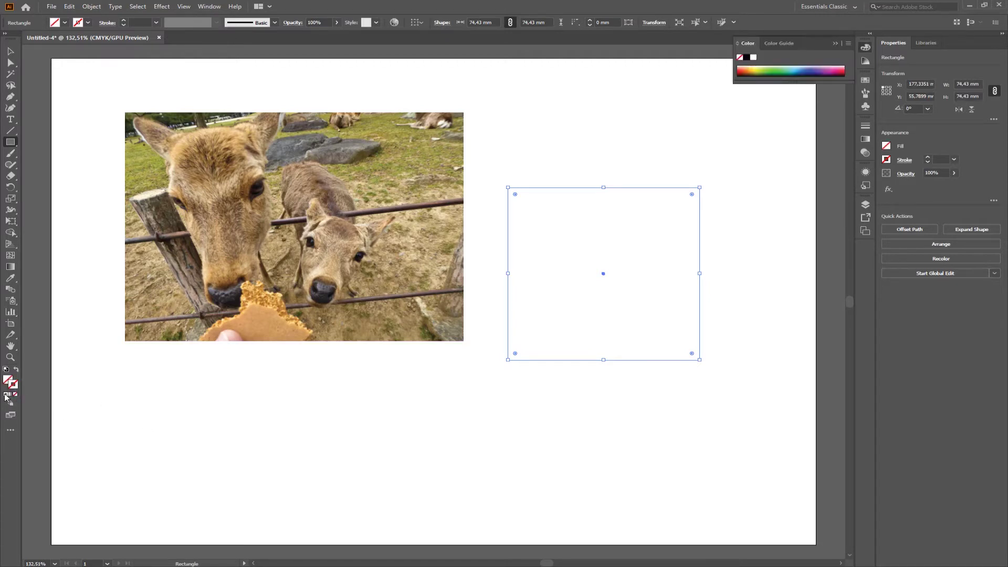
pyautogui.click(6, 396)
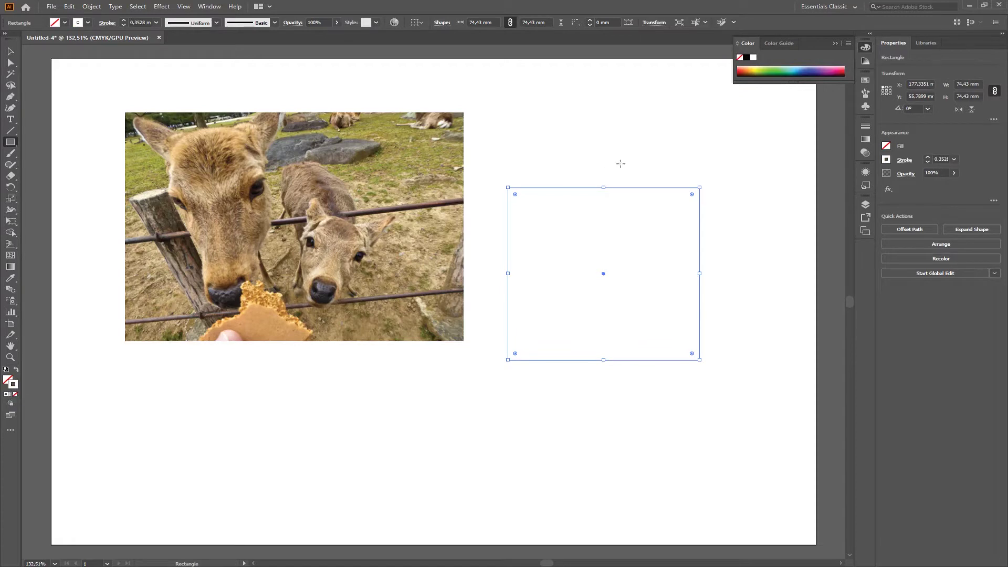
pyautogui.click(791, 72)
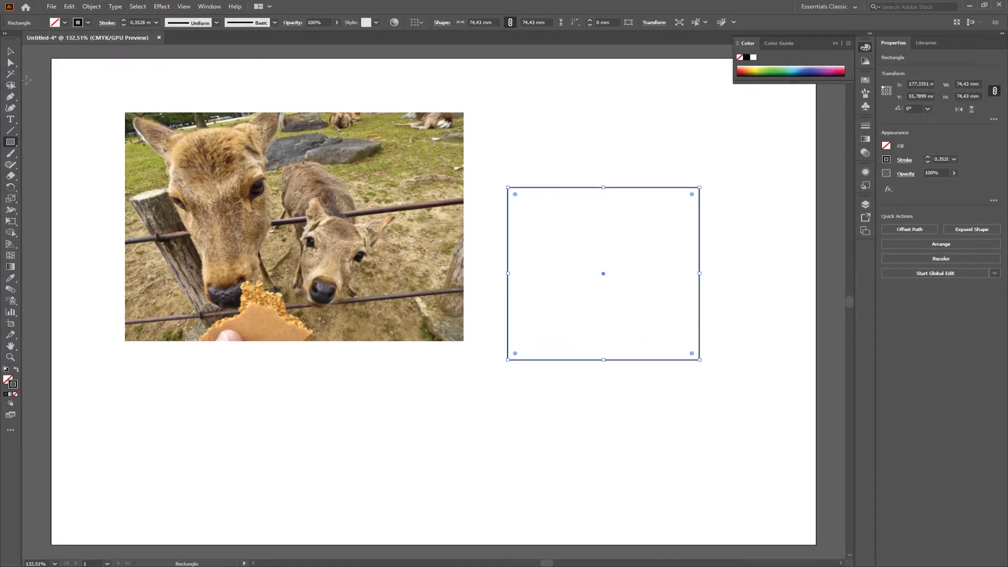
pyautogui.click(10, 50)
pyautogui.click(728, 272)
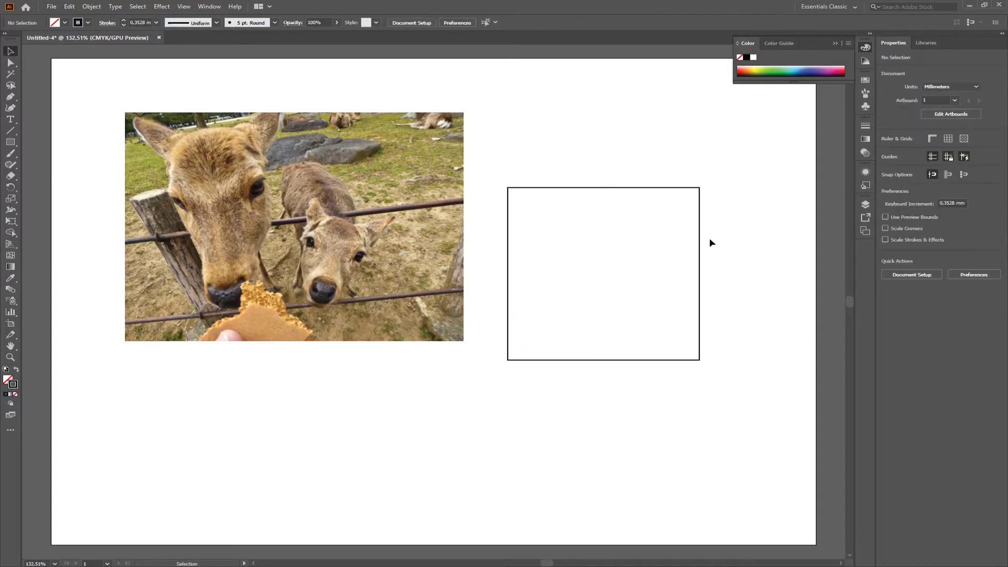
# - Move the square over the smaller deer's face, resize it to about 54 mm, and shift the photo to about X 16.9 mm, Y 19.1 mm
pyautogui.moveTo(700, 240); pyautogui.dragTo(322, 169)
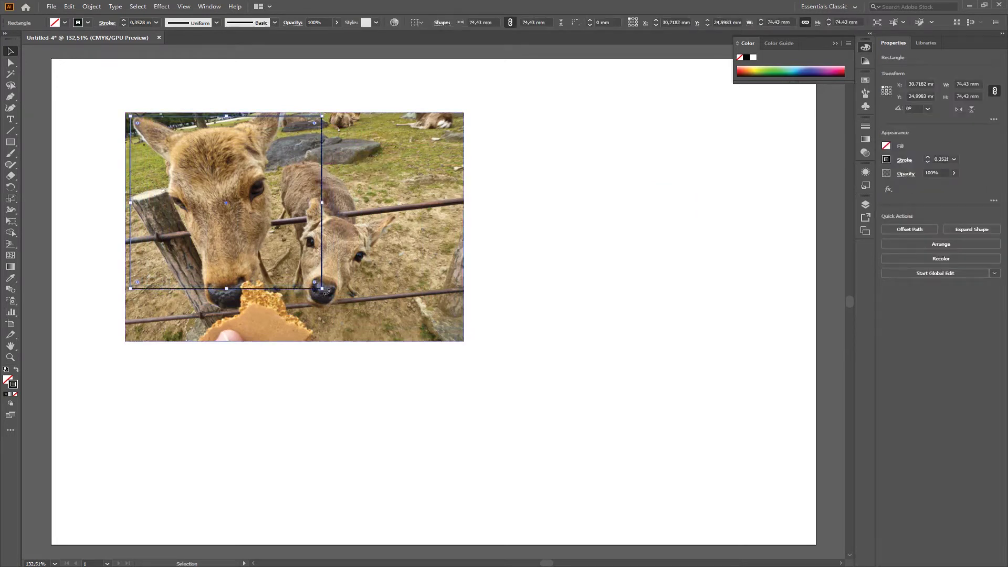
pyautogui.moveTo(322, 288); pyautogui.dragTo(378, 335)
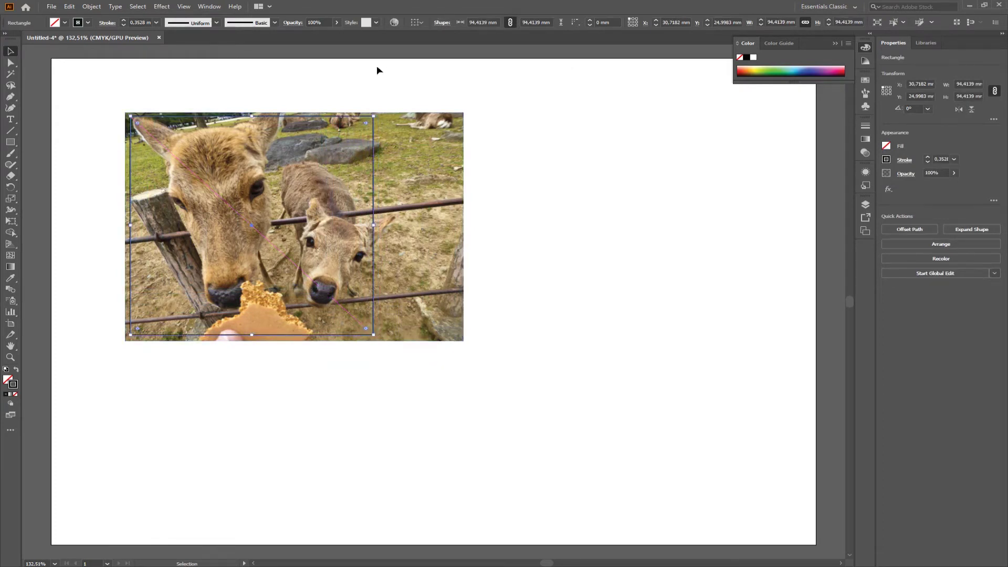
pyautogui.moveTo(373, 334); pyautogui.dragTo(301, 278)
pyautogui.moveTo(257, 225); pyautogui.dragTo(383, 274)
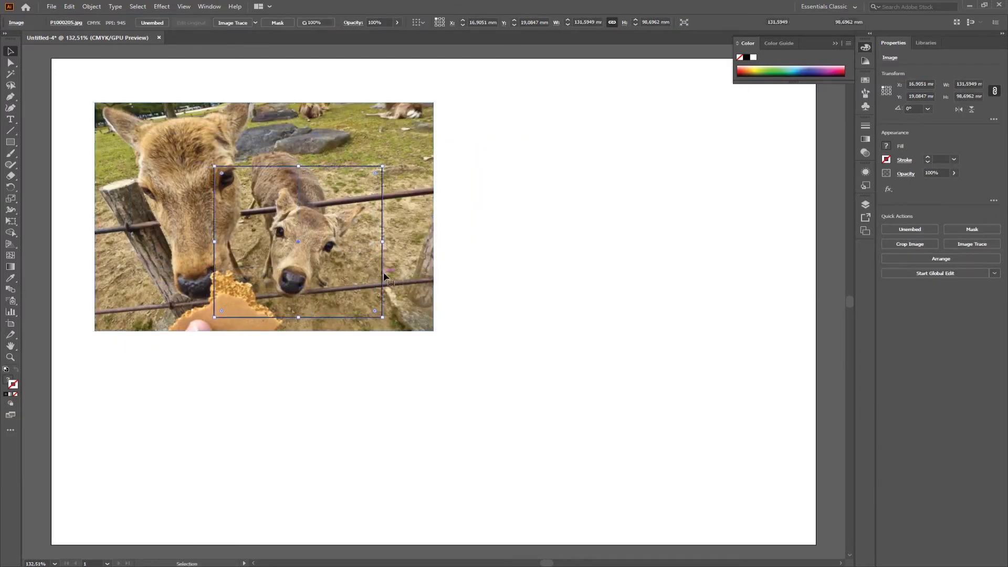
pyautogui.moveTo(214, 166); pyautogui.dragTo(243, 192)
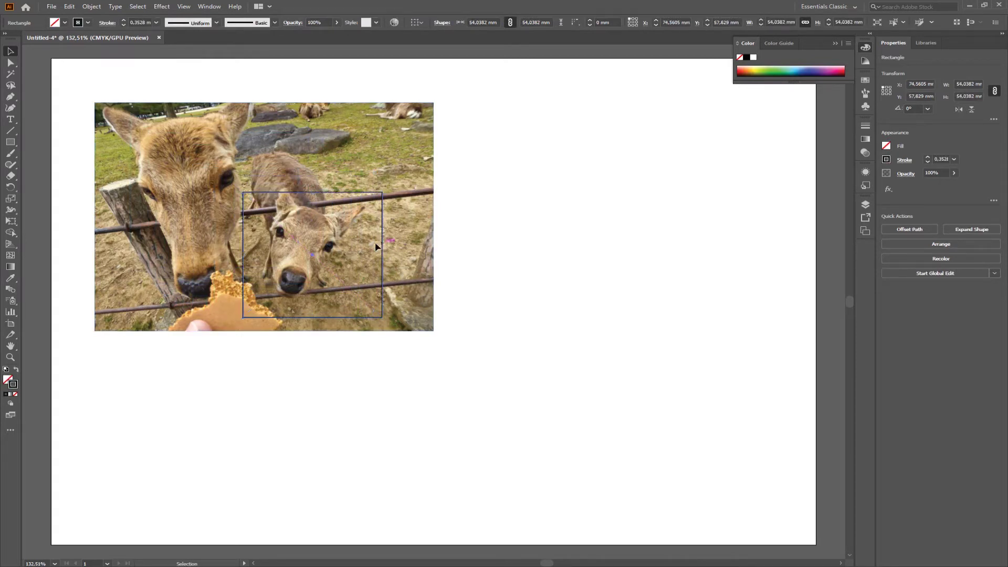
pyautogui.moveTo(376, 246); pyautogui.dragTo(356, 242)
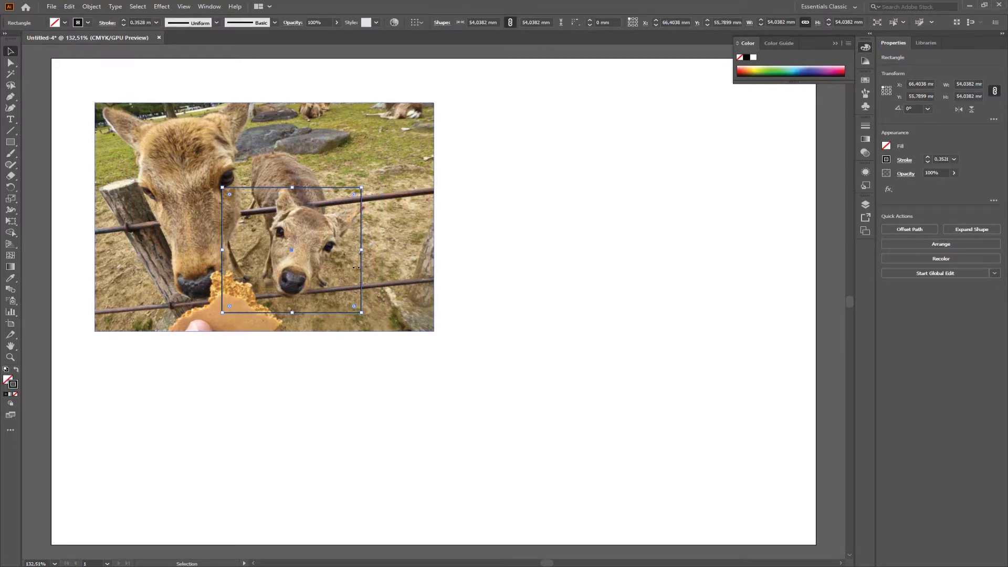
pyautogui.click(509, 207)
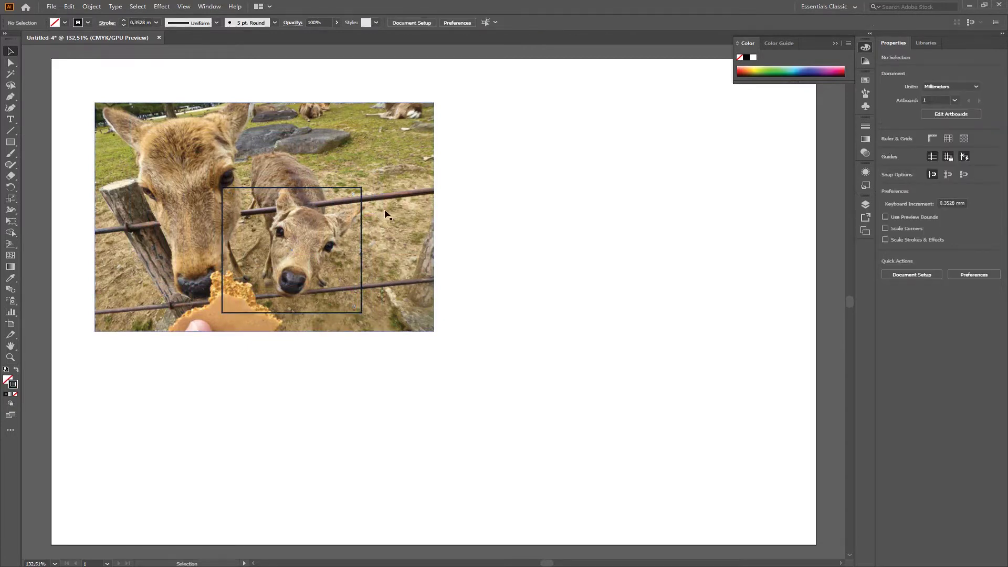
# - Make a clipping mask from the photo and the square over the smaller deer's face, and deselect it
pyautogui.moveTo(482, 208); pyautogui.dragTo(312, 221)
pyautogui.click(462, 175)
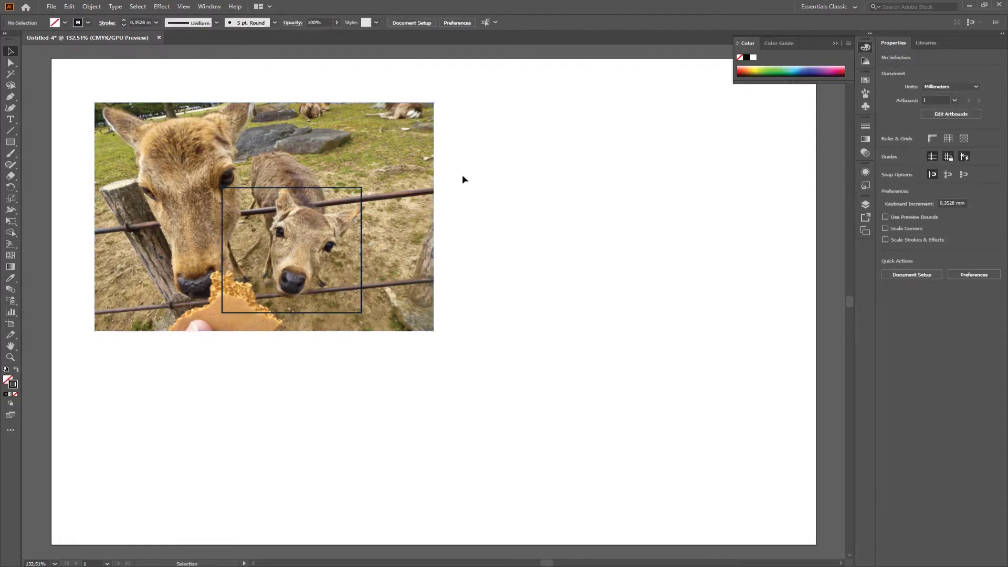
pyautogui.moveTo(463, 177); pyautogui.dragTo(345, 265)
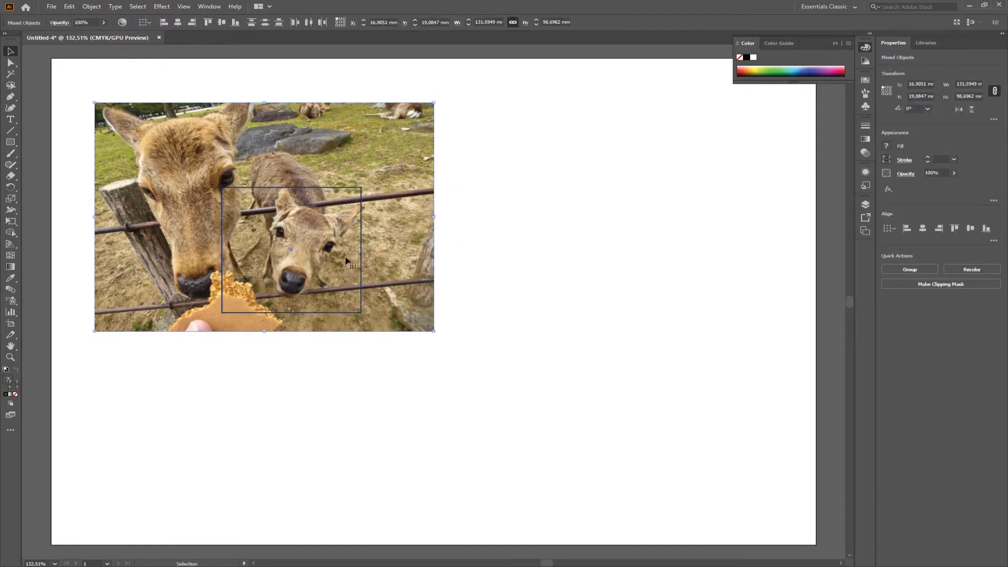
pyautogui.rightClick(385, 235)
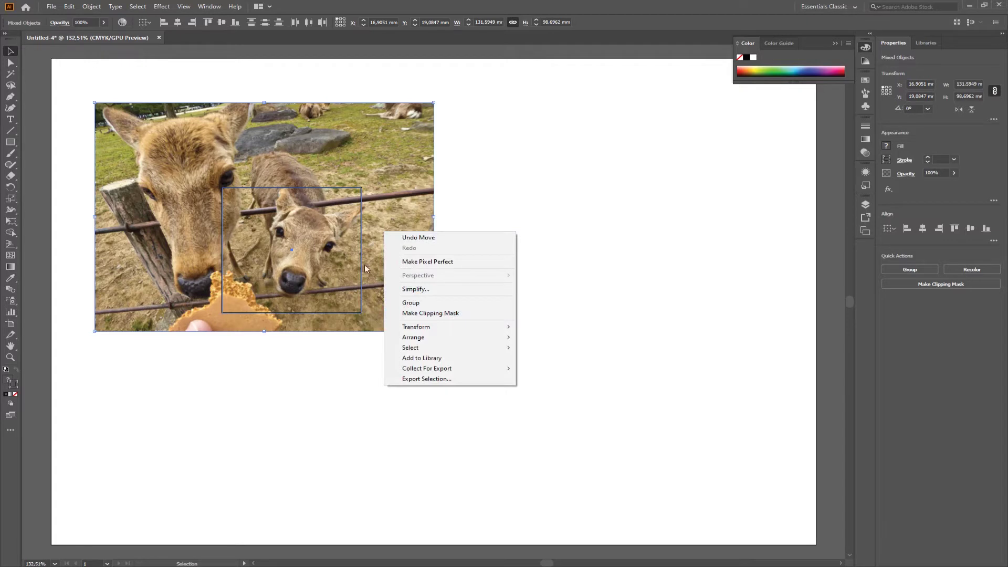
pyautogui.click(445, 313)
pyautogui.click(427, 445)
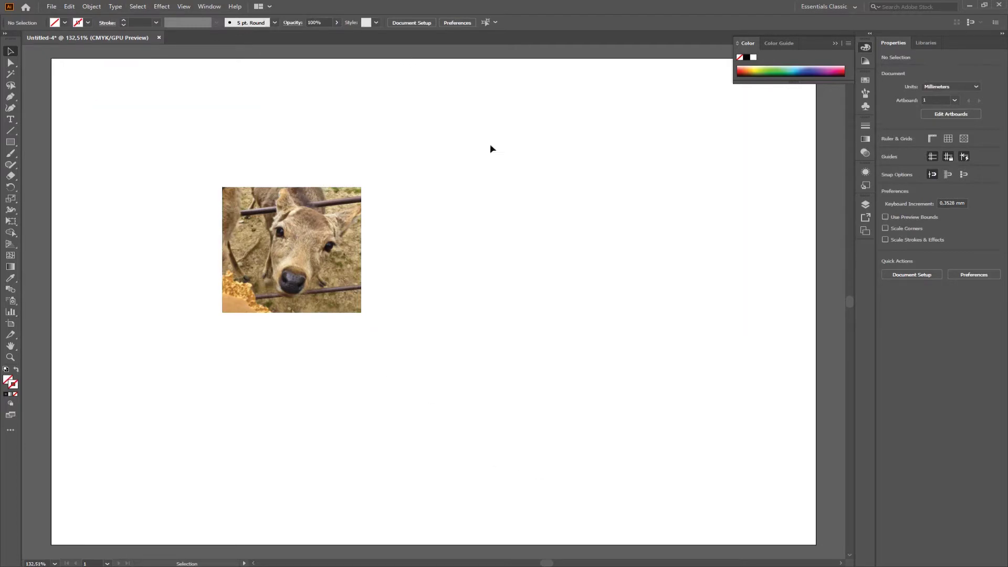
# - Try enlarging the clipped image to about 63.2 by 60.2 mm, and undo the scaling
pyautogui.click(302, 225)
pyautogui.click(386, 275)
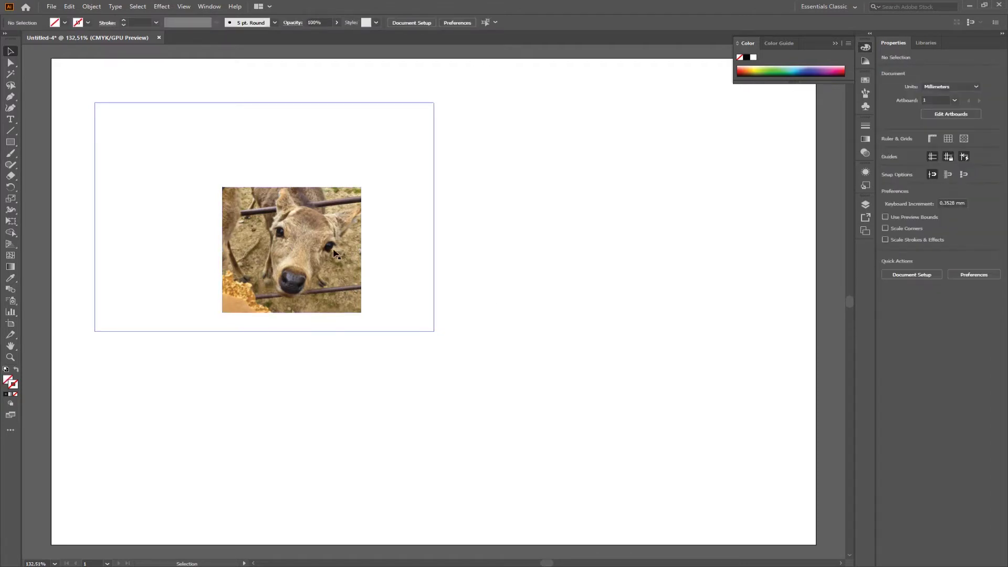
pyautogui.click(347, 289)
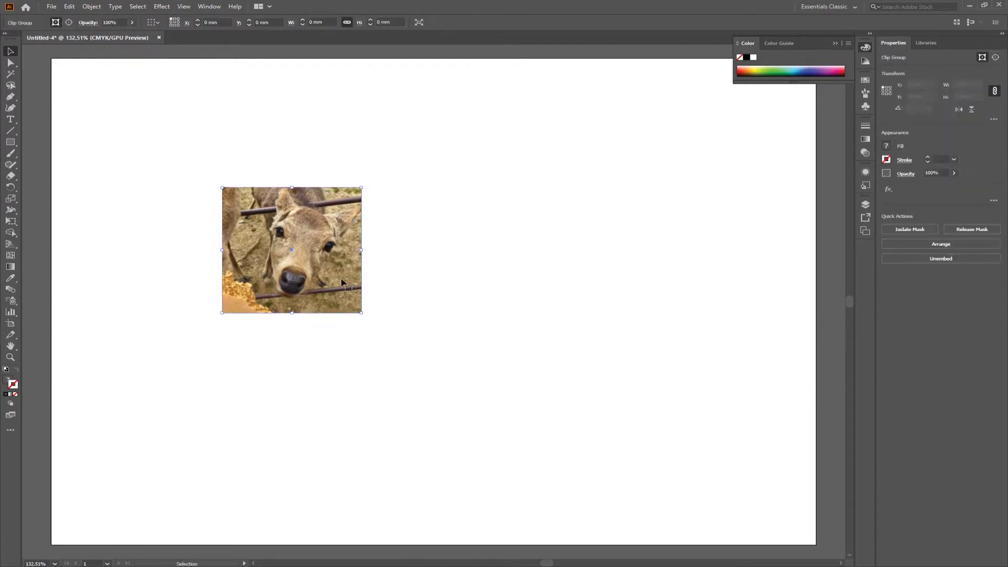
pyautogui.moveTo(364, 187); pyautogui.dragTo(385, 173)
pyautogui.click(70, 6)
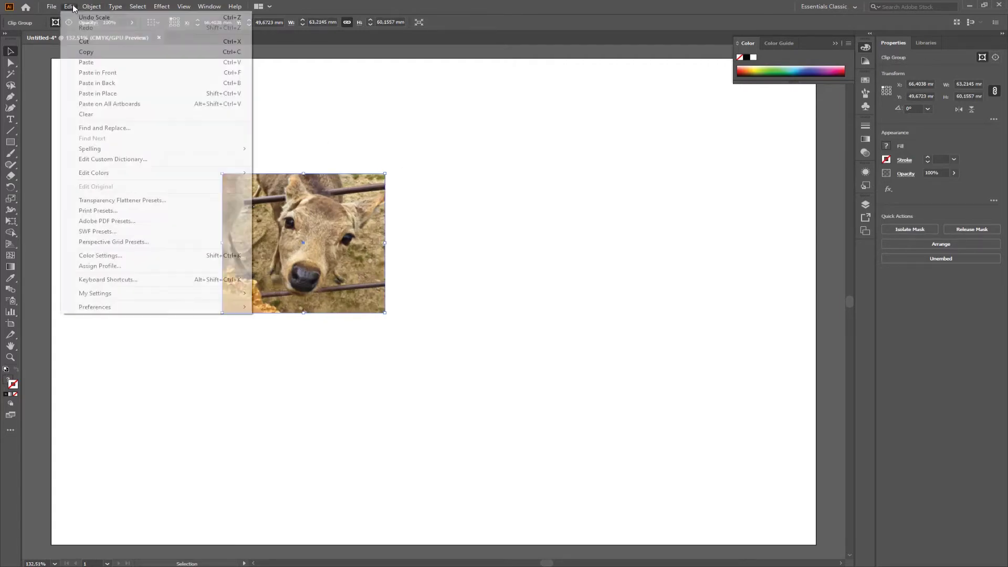
pyautogui.click(84, 18)
pyautogui.click(472, 391)
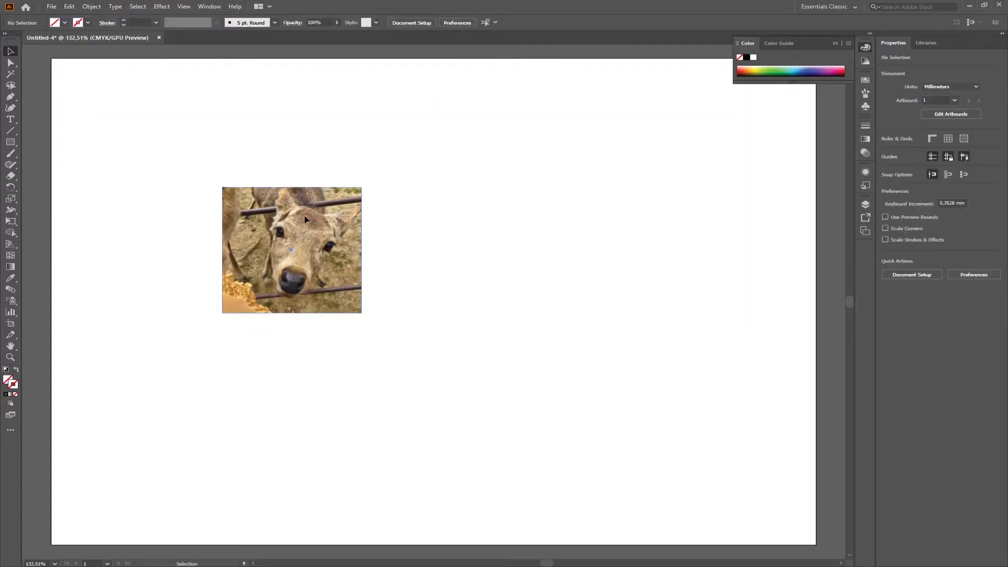
# - Release the square clipping mask to separate the full photo from the square, and deselect both
pyautogui.click(286, 219)
pyautogui.click(378, 288)
pyautogui.click(268, 283)
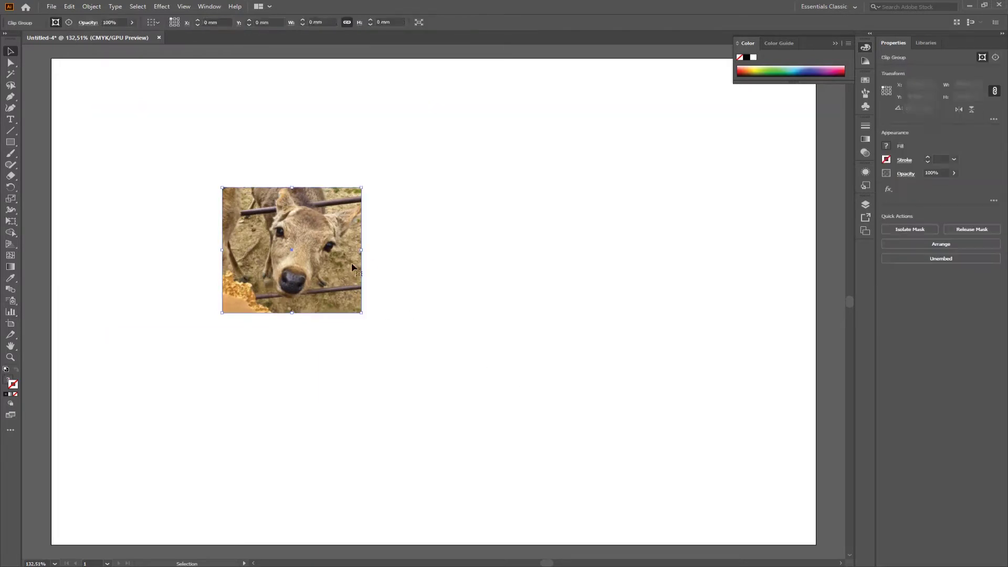
pyautogui.rightClick(295, 235)
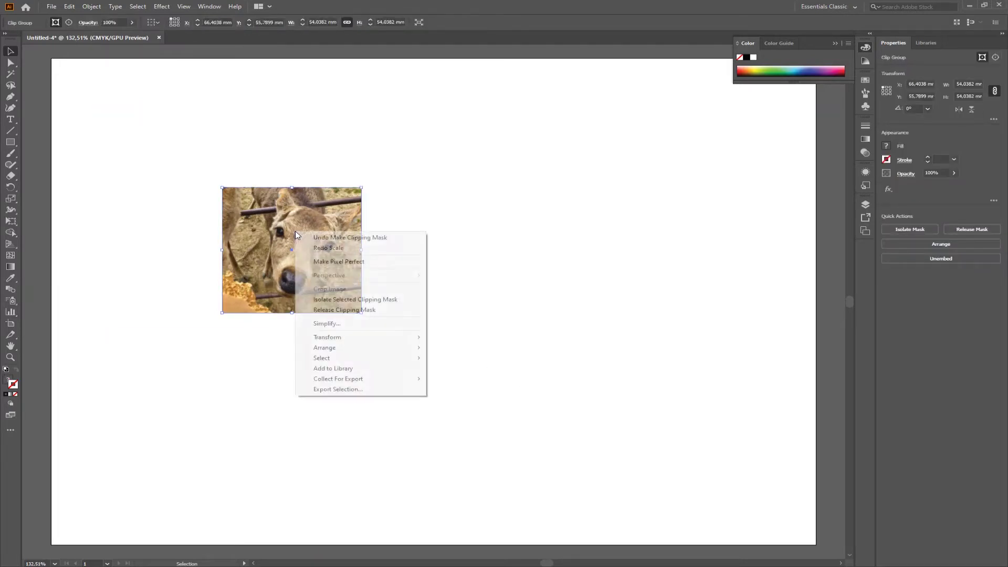
pyautogui.click(339, 311)
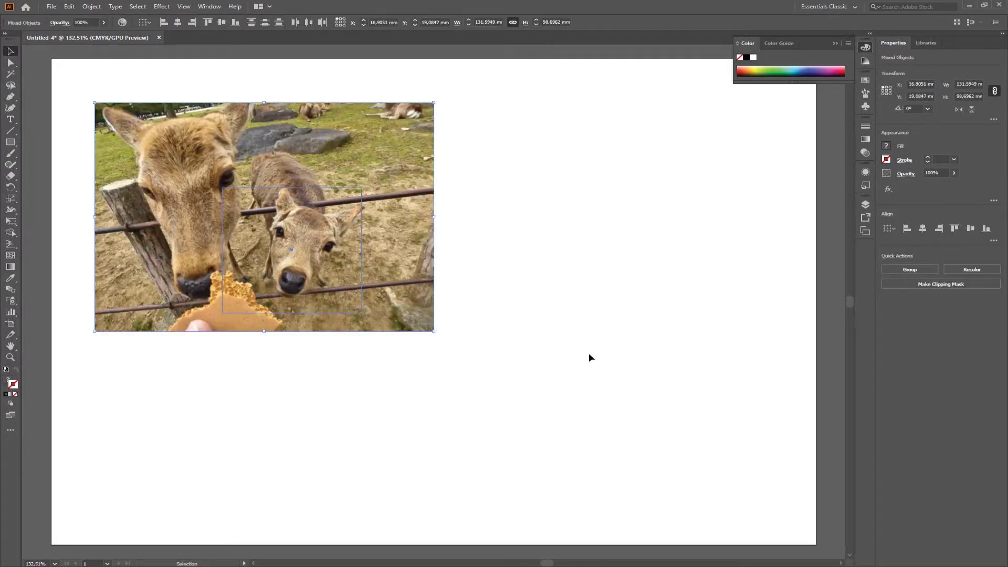
pyautogui.click(365, 360)
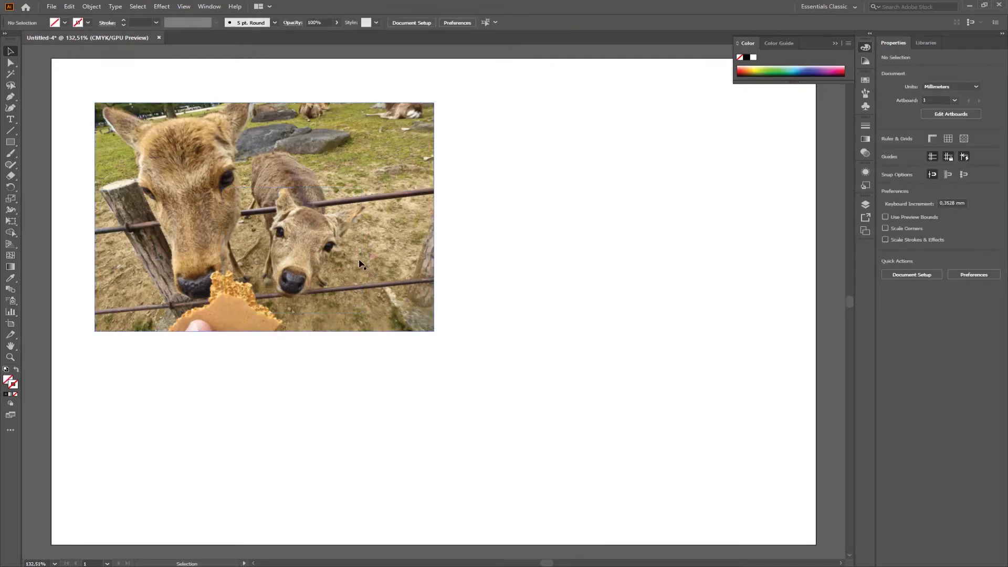
# - Move the photo off the square to about X 120.4 mm, Y 33.5 mm, and give the square a black stroke
pyautogui.moveTo(390, 269); pyautogui.dragTo(657, 302)
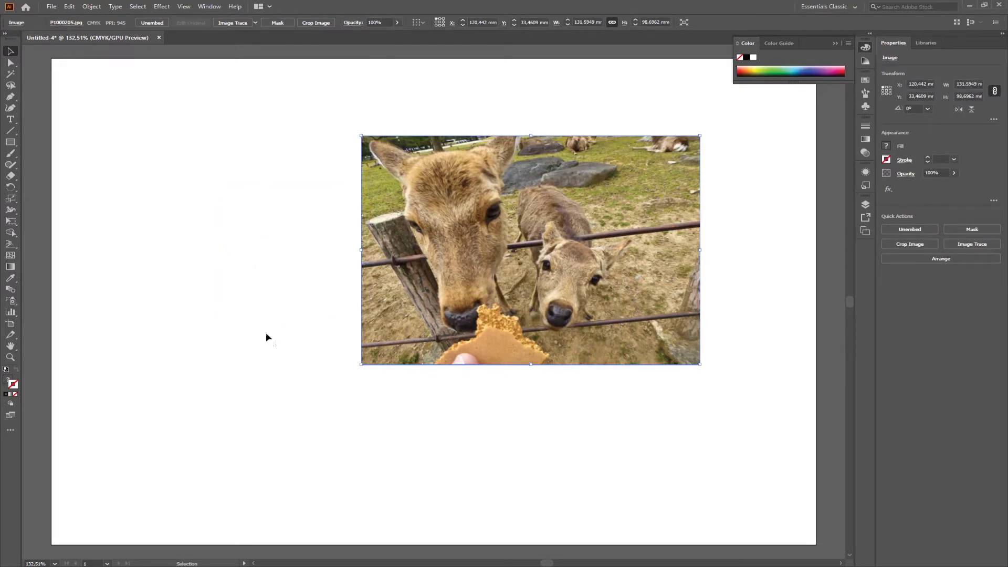
pyautogui.click(262, 313)
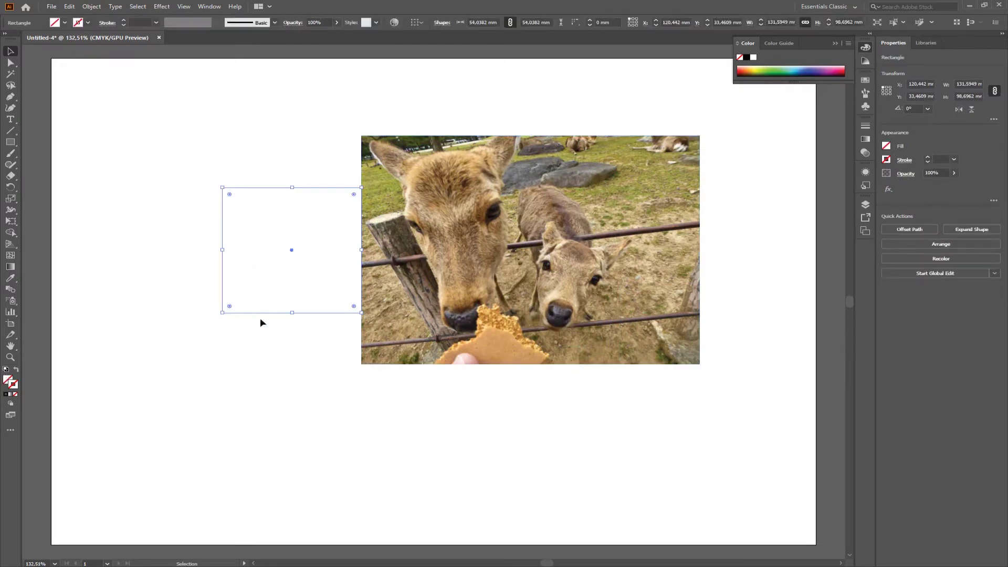
pyautogui.click(6, 394)
pyautogui.click(200, 387)
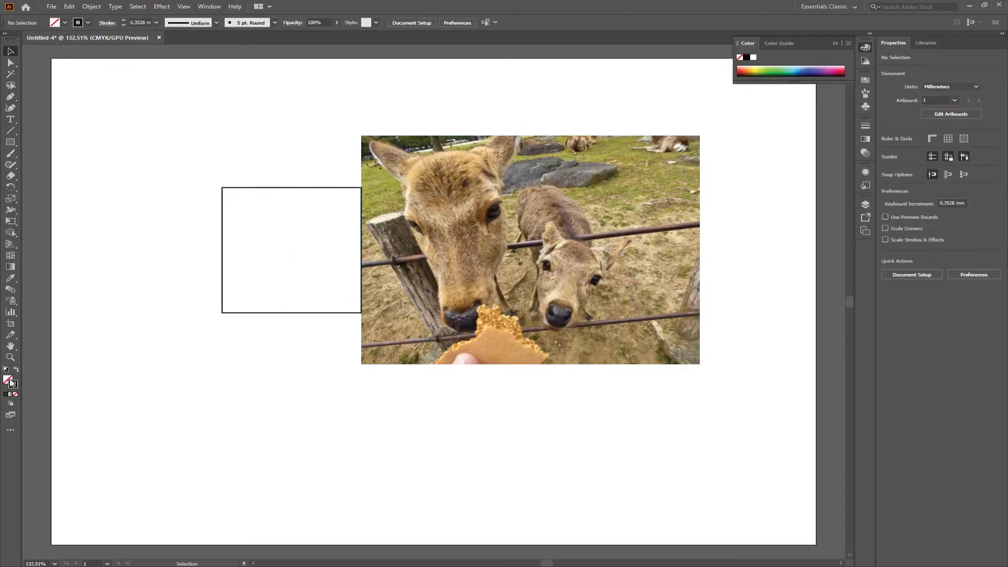
# - Move the photo to about X 64 mm, Y 31 mm and the square to about X 217.5 mm, Y 90.7 mm
pyautogui.moveTo(649, 299); pyautogui.dragTo(503, 293)
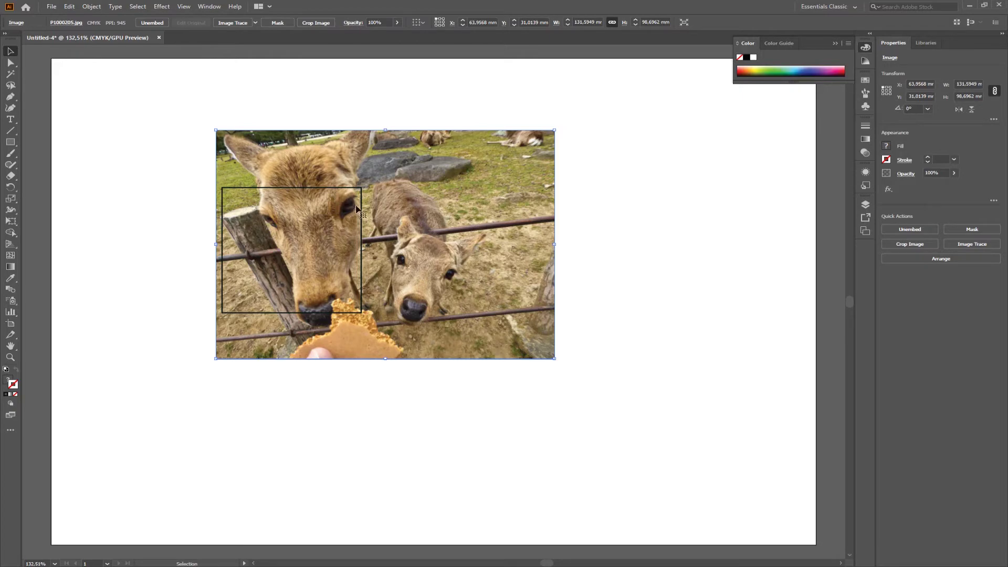
pyautogui.moveTo(362, 211); pyautogui.dragTo(750, 291)
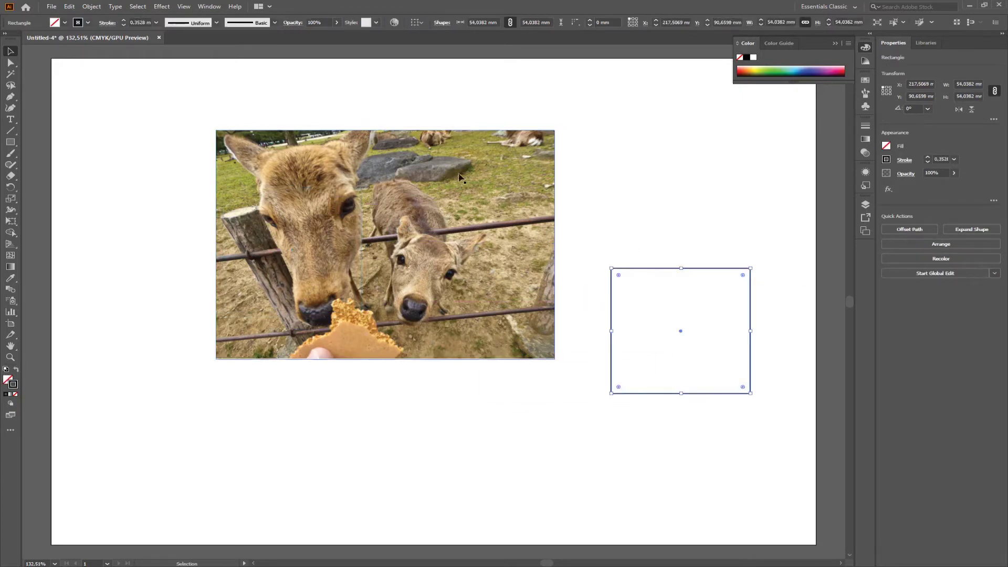
# - Draw a closed wavy shape about 106.1 by 74.4 mm over both deer with the Curvature Tool, and deselect it
pyautogui.click(11, 108)
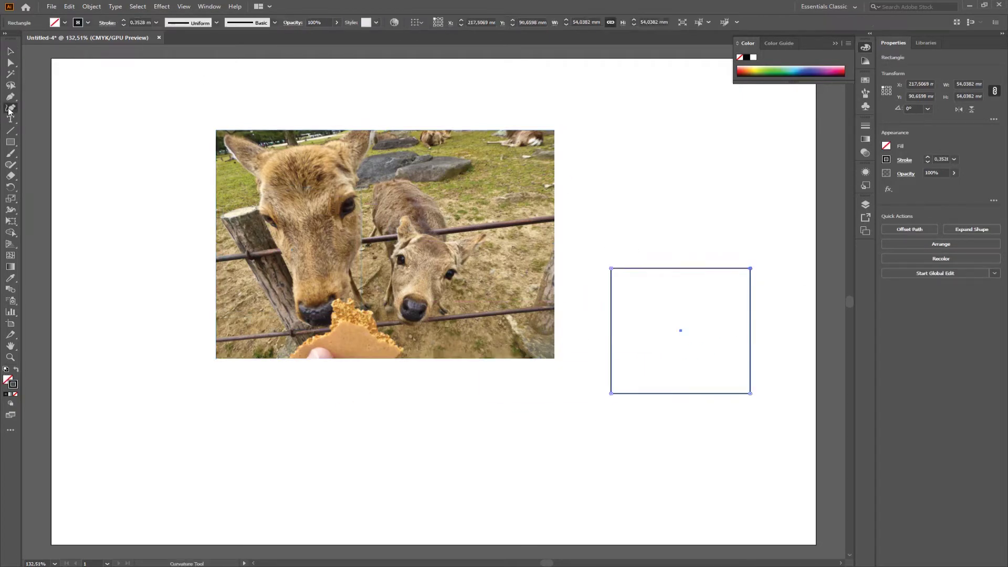
pyautogui.click(497, 236)
pyautogui.click(450, 182)
pyautogui.click(382, 198)
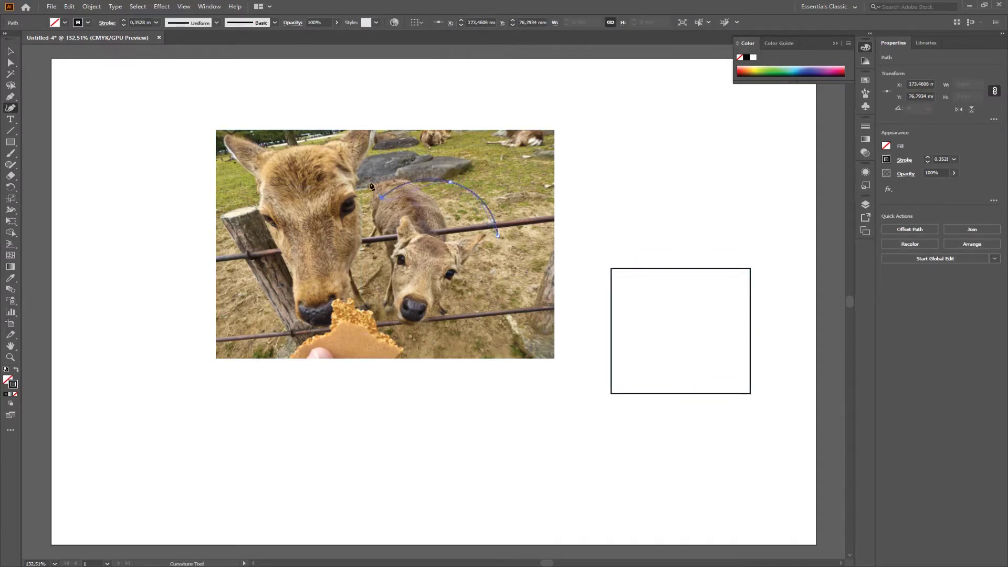
pyautogui.click(321, 158)
pyautogui.click(272, 223)
pyautogui.click(256, 294)
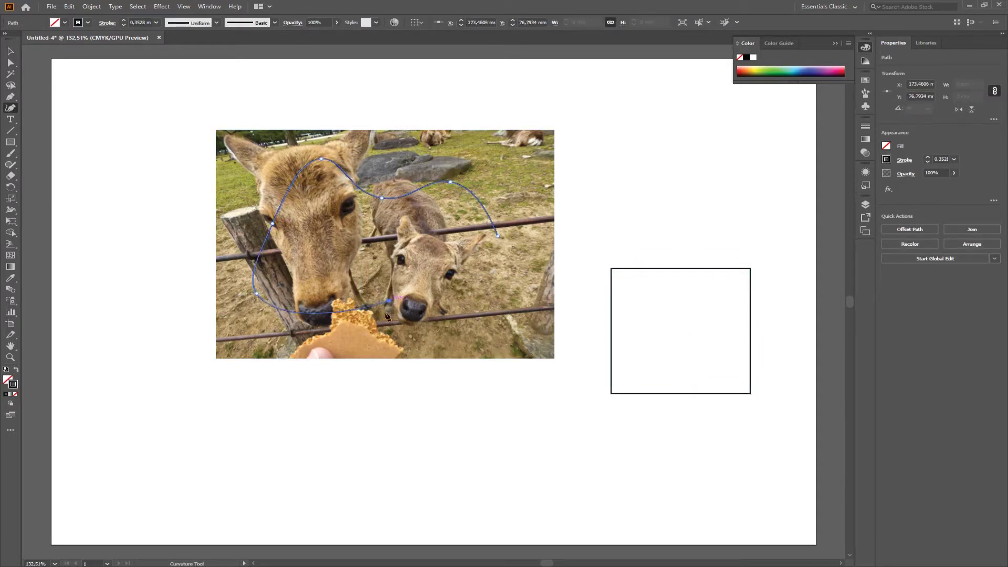
pyautogui.click(388, 300)
pyautogui.click(415, 331)
pyautogui.click(461, 259)
pyautogui.click(525, 276)
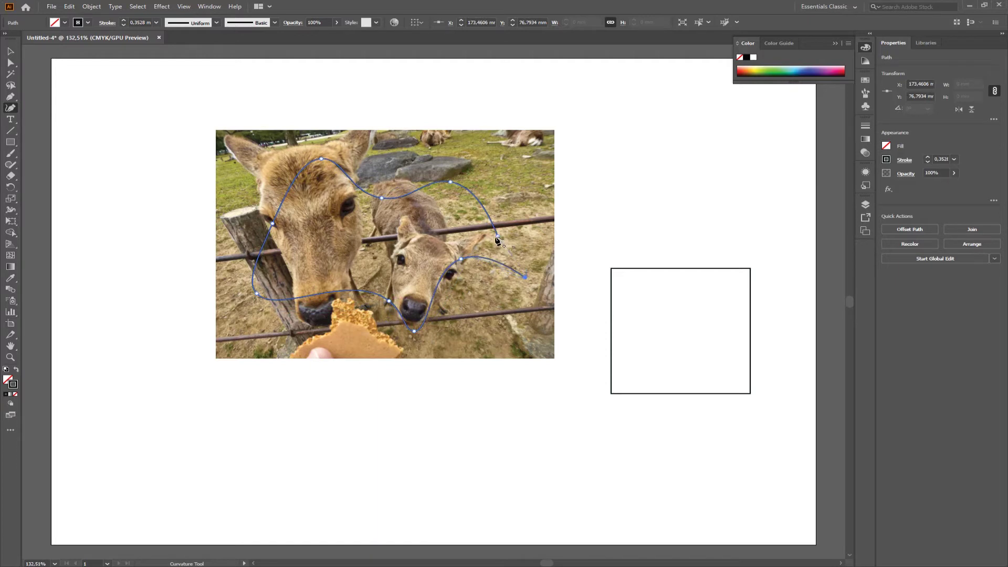
pyautogui.click(497, 236)
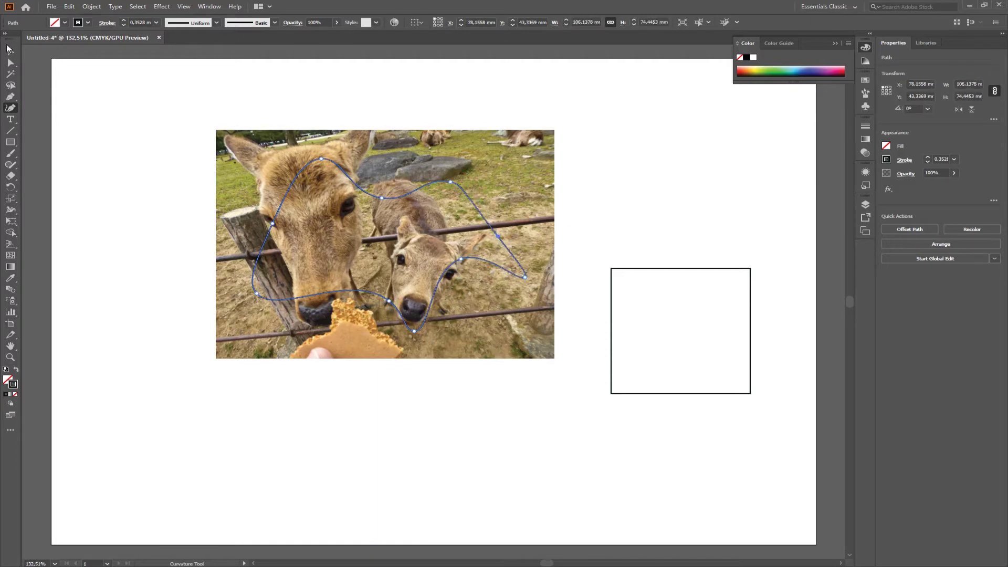
pyautogui.click(9, 50)
pyautogui.click(450, 108)
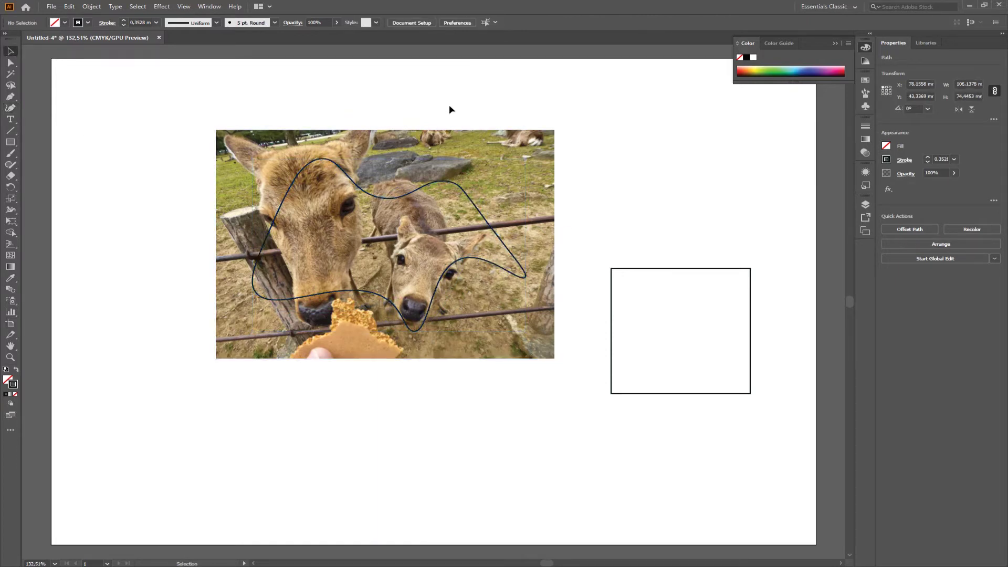
# - Make a clipping mask from the photo and the wavy shape, and deselect the result
pyautogui.moveTo(449, 109); pyautogui.dragTo(405, 212)
pyautogui.rightClick(405, 212)
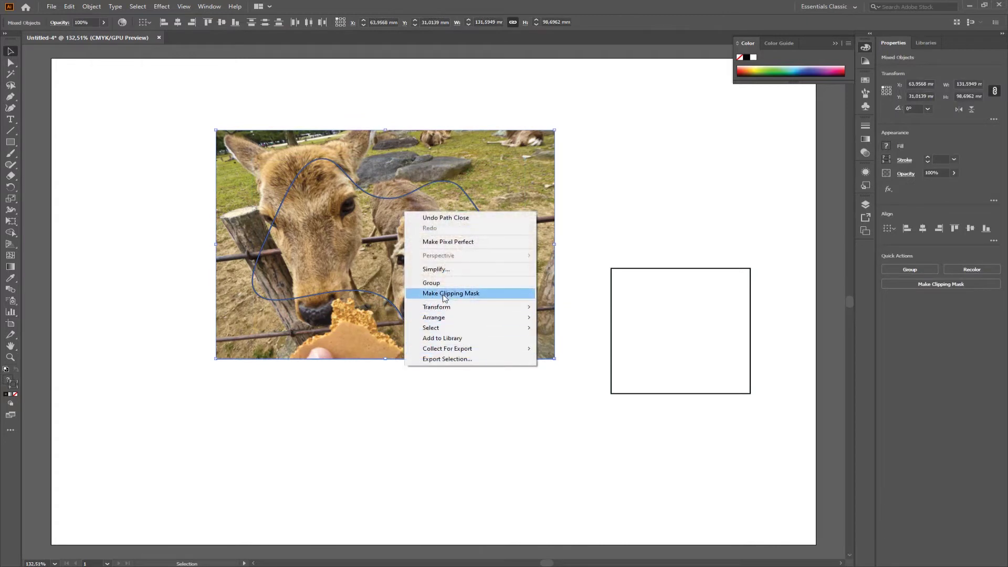
pyautogui.click(445, 297)
pyautogui.click(467, 483)
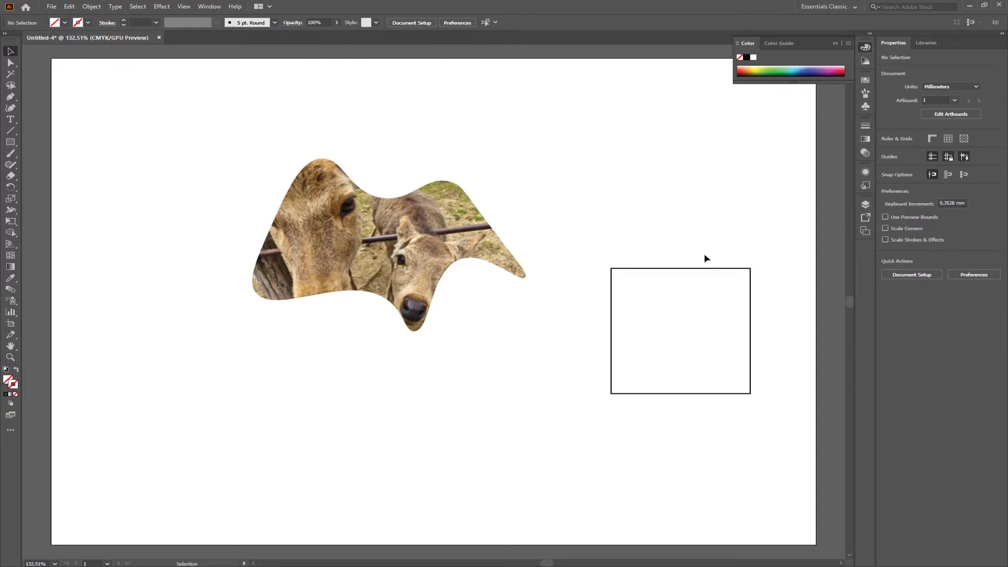
# - Release the wavy clipping mask, select the wavy path over the photo to check it, and deselect it
pyautogui.rightClick(449, 240)
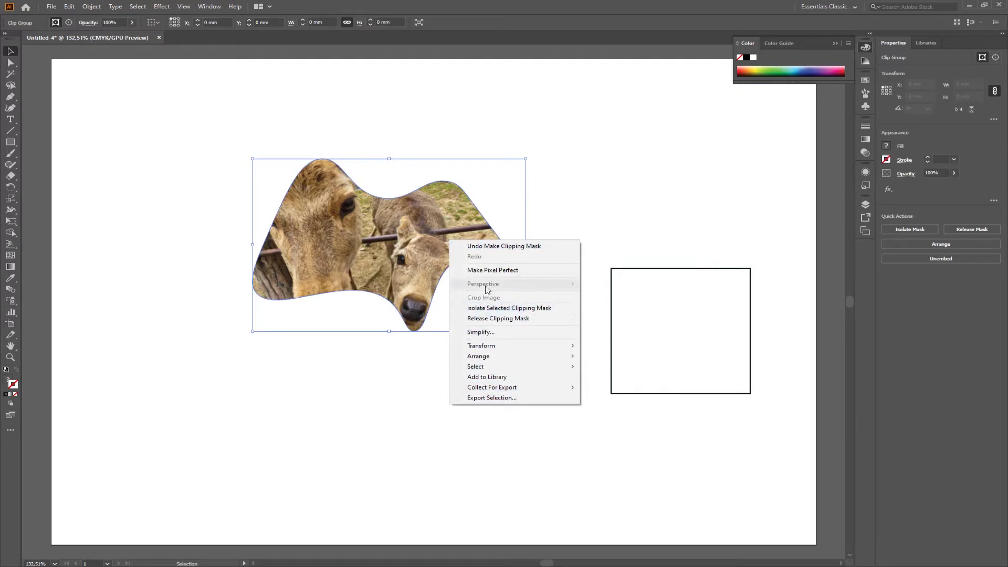
pyautogui.click(489, 319)
pyautogui.hotkey('ctrl', 'shift', 'a')
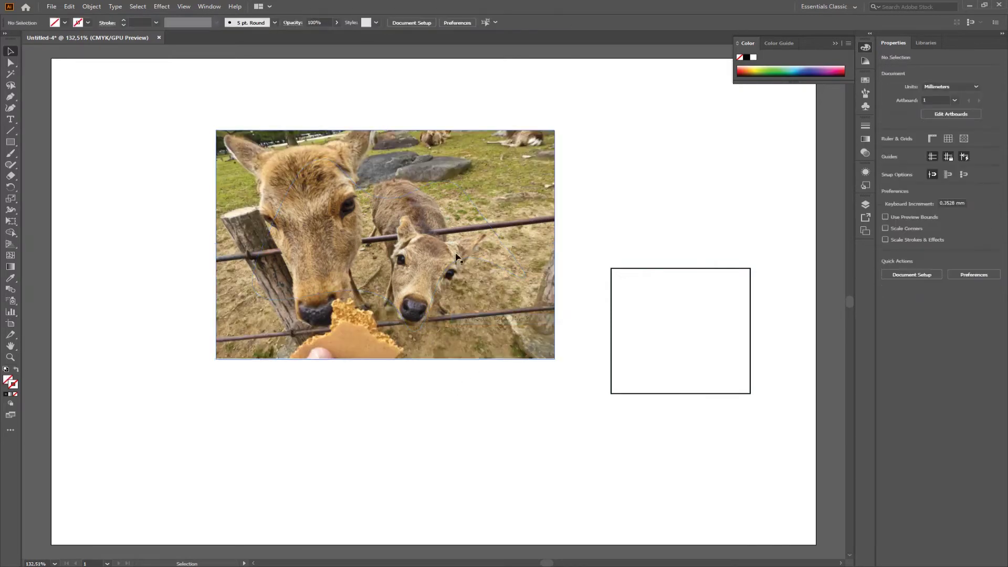
pyautogui.click(471, 260)
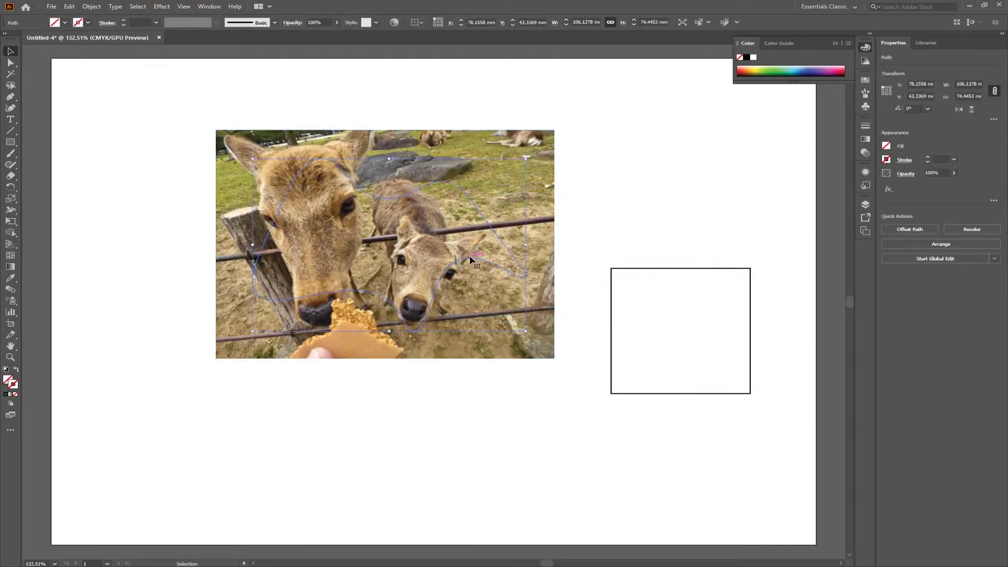
pyautogui.hotkey('ctrl', 'shift', 'a')
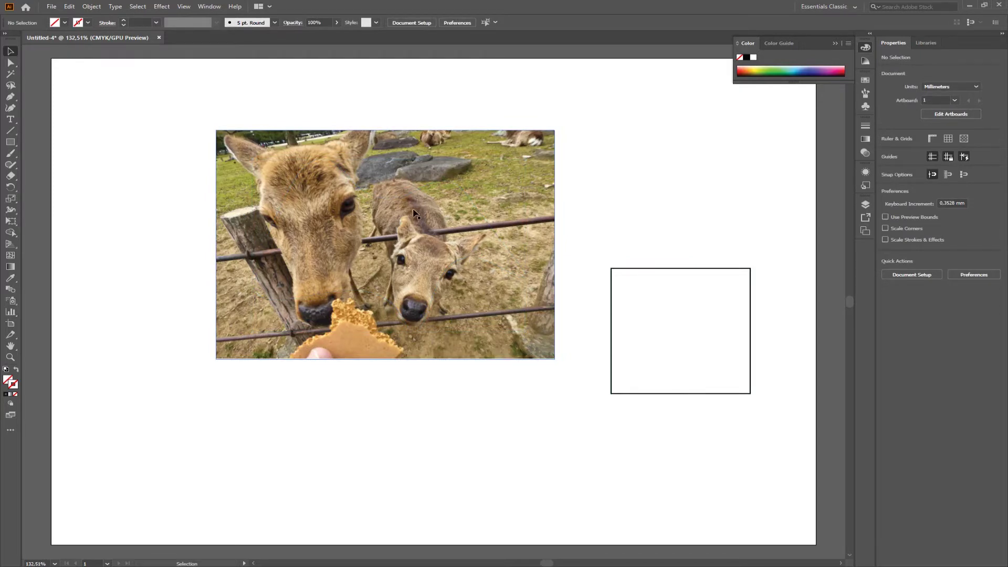
# - Delete the deer photo and the square, and place miami.jpg about 242.5 by 140.1 mm at about X 30.7 mm, Y 38.7 mm
pyautogui.moveTo(697, 235); pyautogui.dragTo(517, 344)
pyautogui.press('Delete')
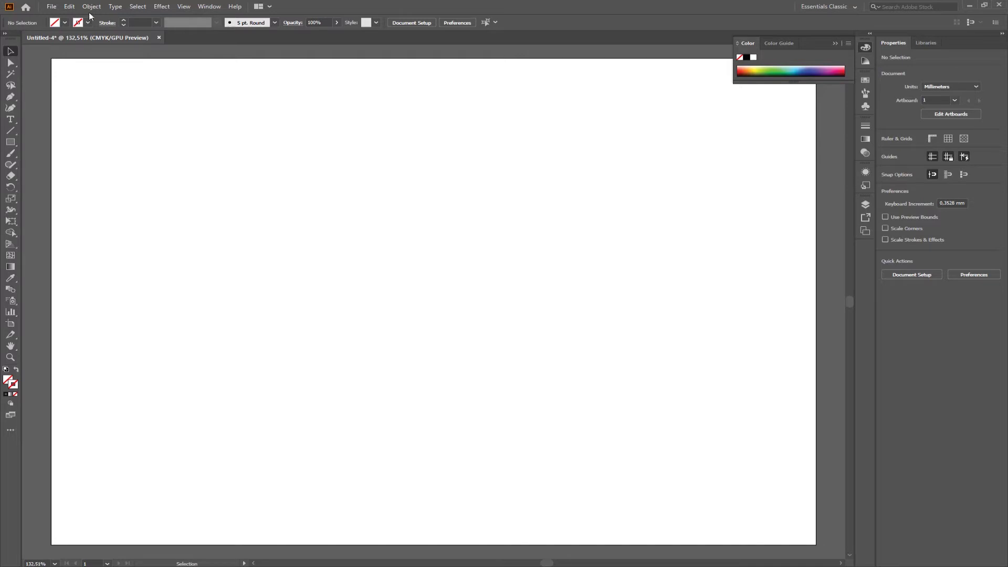
pyautogui.click(52, 7)
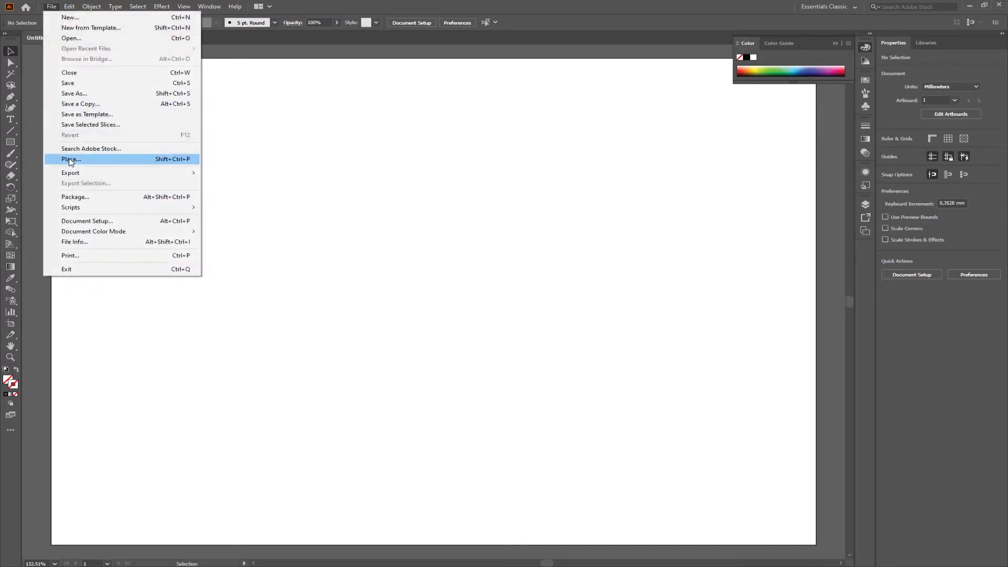
pyautogui.click(71, 159)
pyautogui.doubleClick(298, 81)
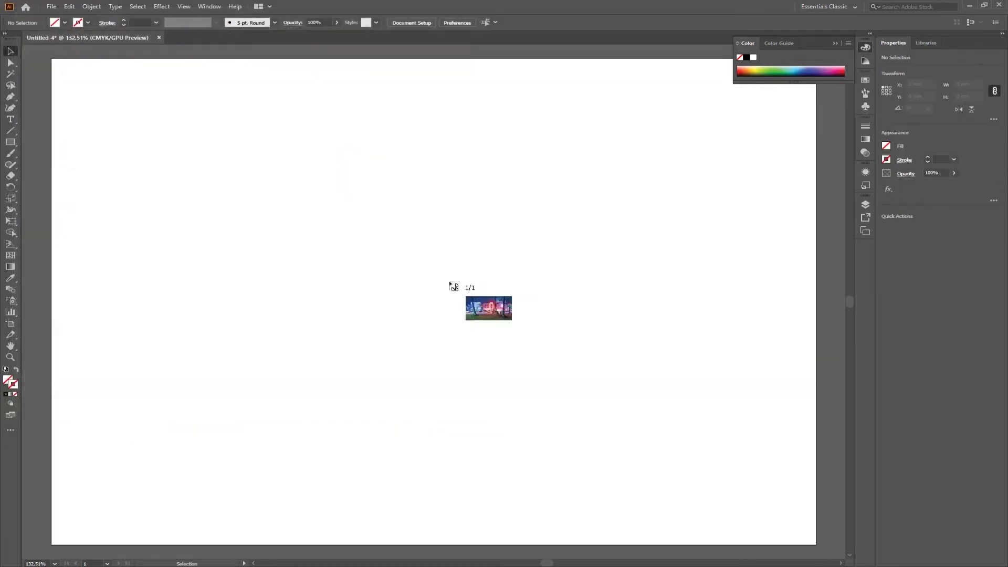
pyautogui.moveTo(130, 148); pyautogui.dragTo(767, 471)
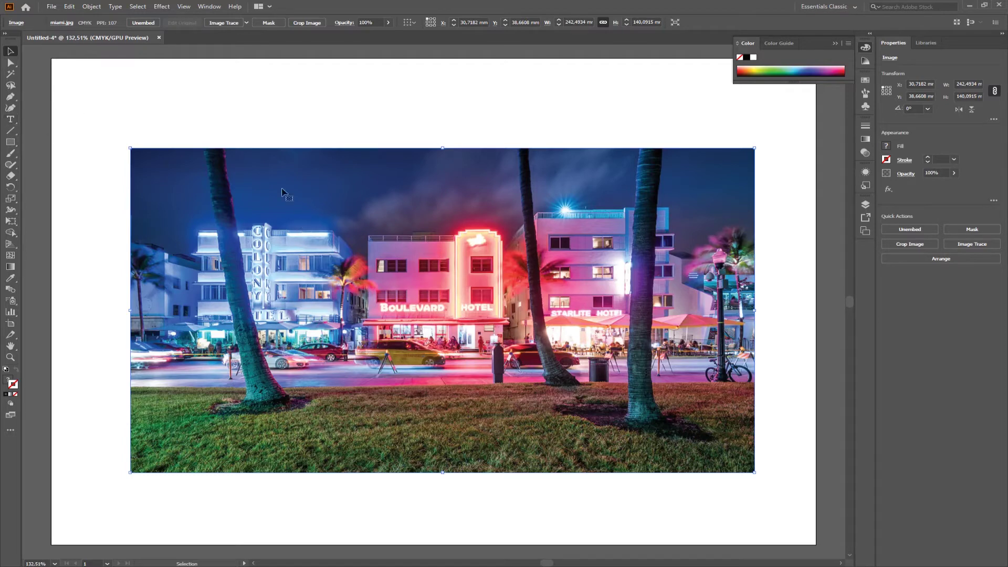
# - Move the photo to about X 25 mm, Y 171.2 mm and add the point text MIAMI at about X 67.6 mm, Y 71 mm
pyautogui.moveTo(577, 257); pyautogui.dragTo(562, 557)
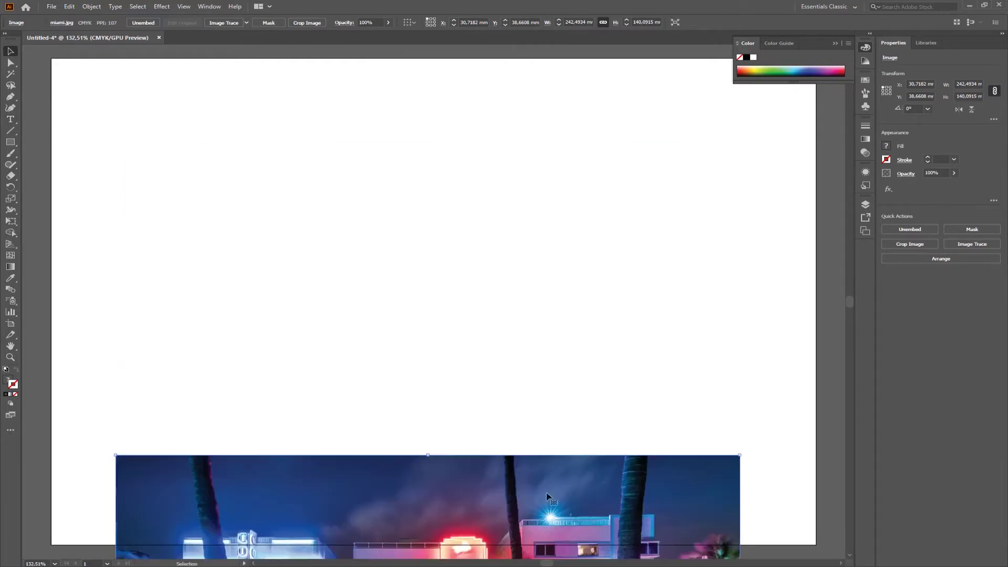
pyautogui.click(10, 120)
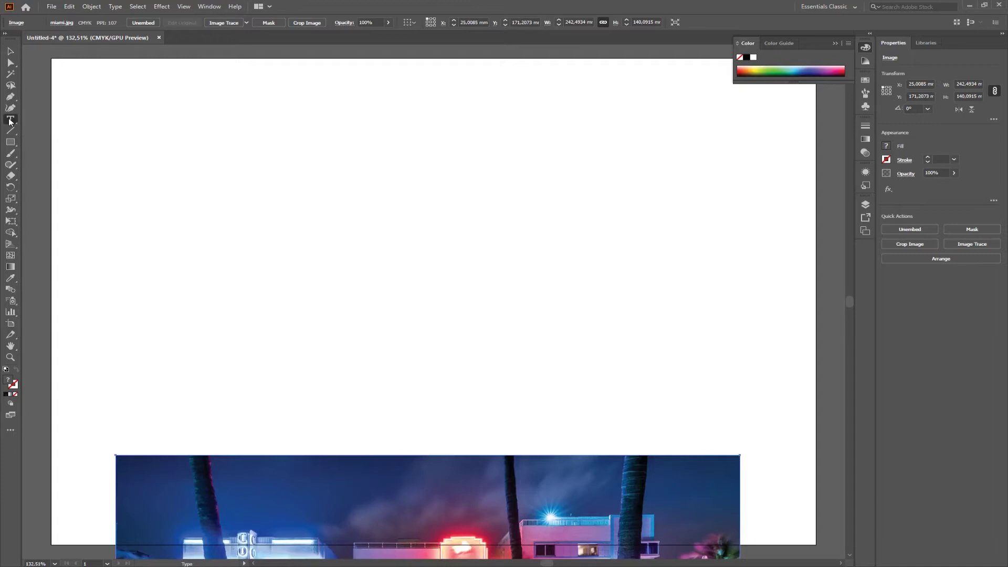
pyautogui.click(226, 231)
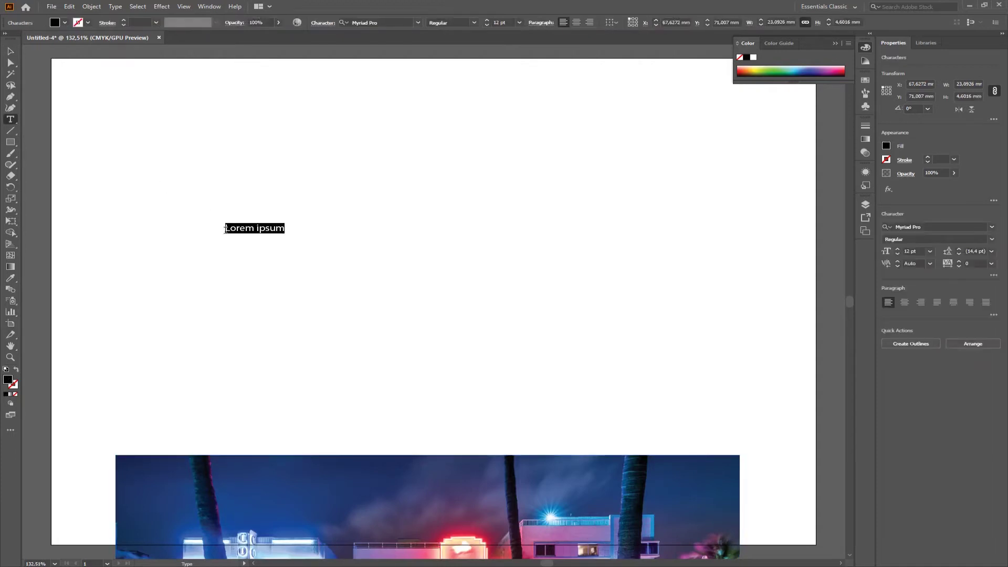
pyautogui.write('MI')
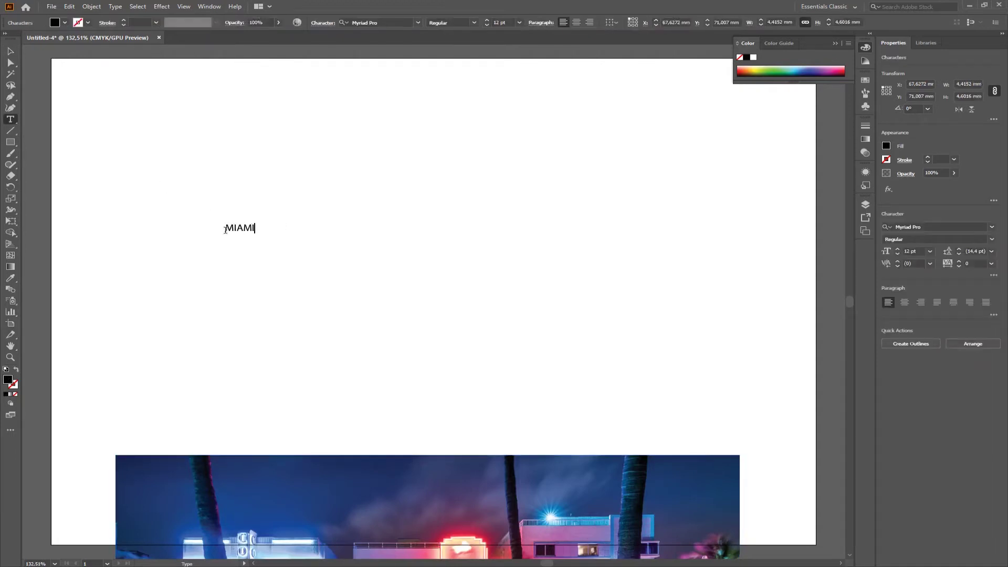
pyautogui.write('AMI')
pyautogui.press('Escape')
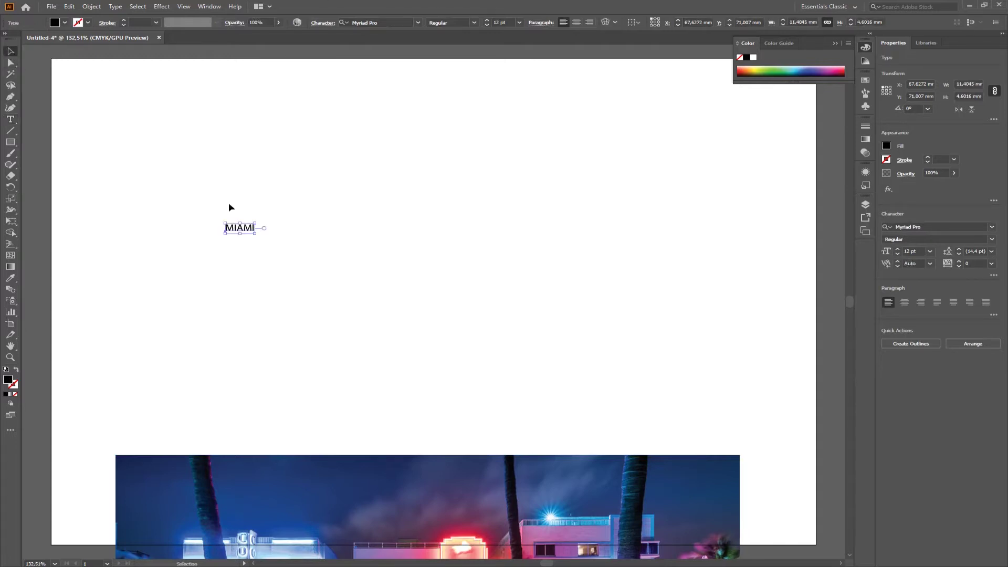
# - Set the font of the MIAMI text to Arial Black
pyautogui.click(991, 227)
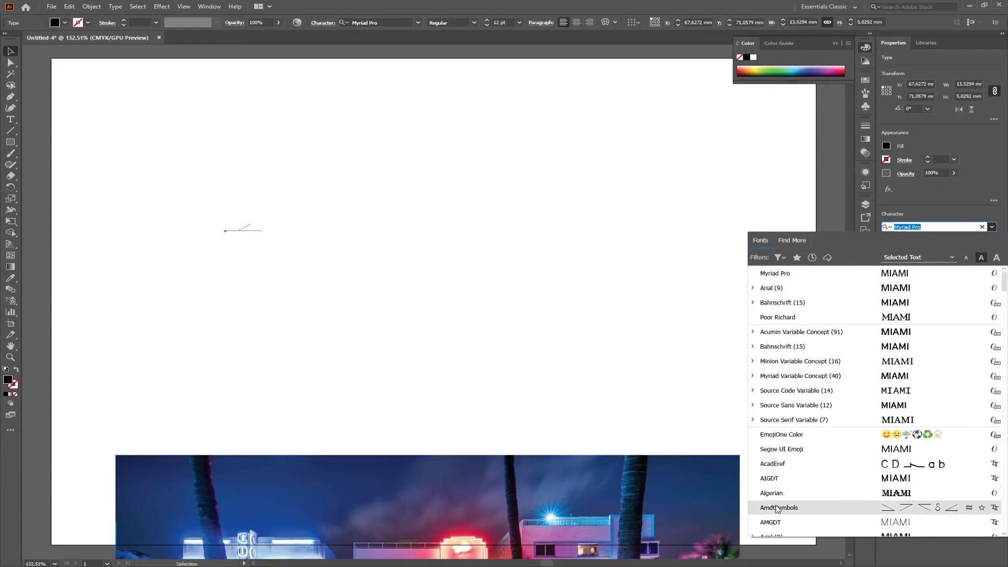
pyautogui.scroll(-2, 793, 462)
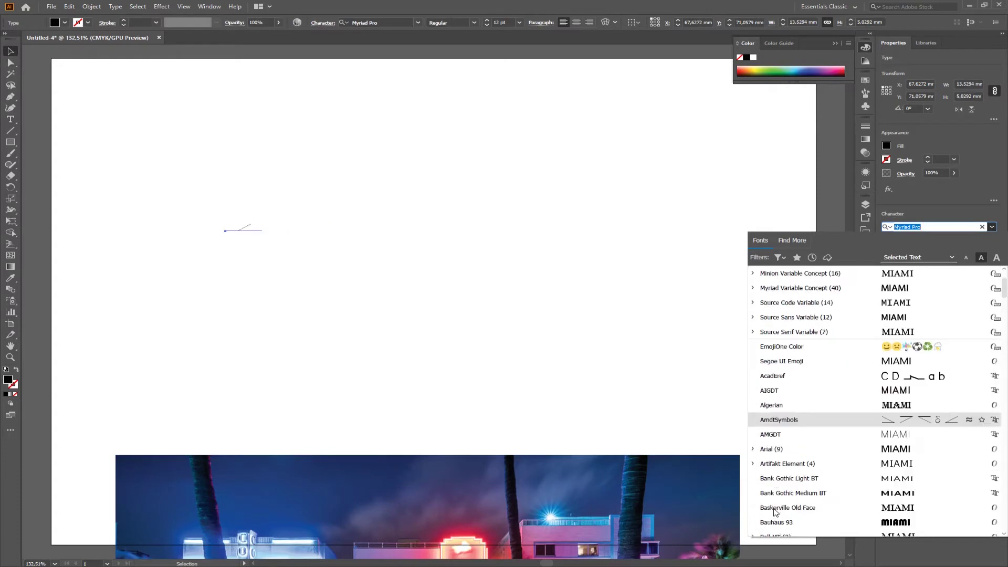
pyautogui.click(752, 449)
pyautogui.scroll(-3, 787, 512)
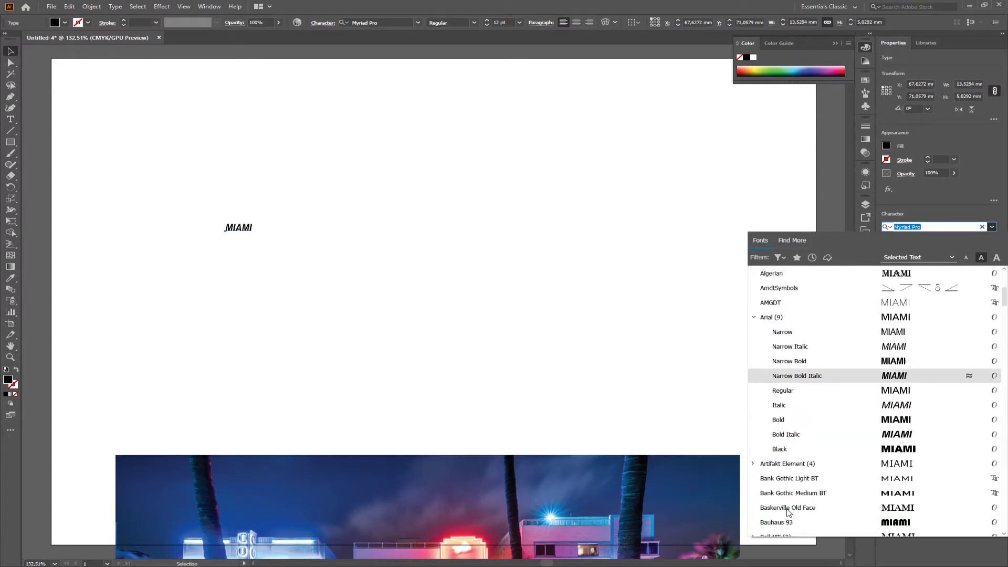
pyautogui.click(782, 450)
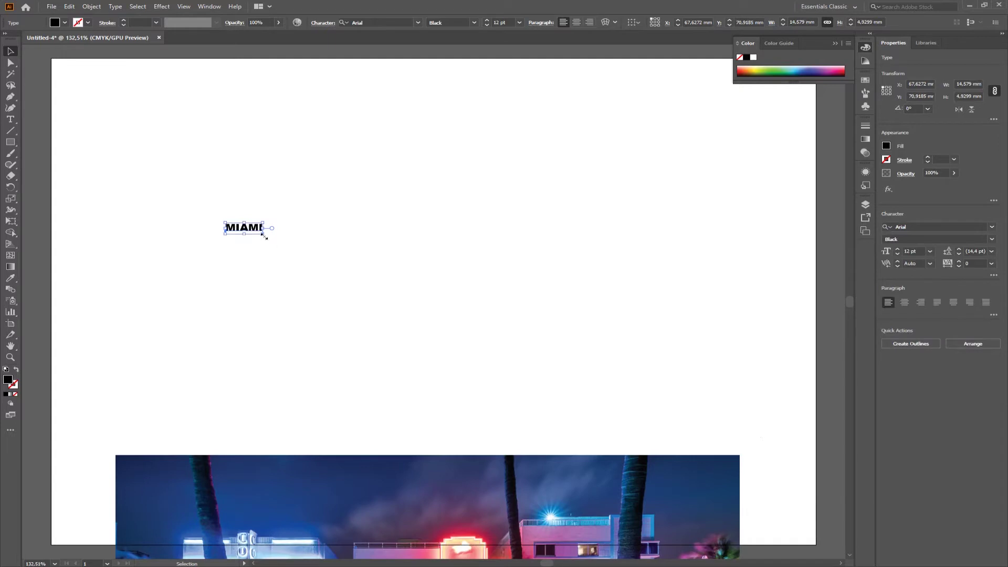
# - Enlarge the MIAMI text to about 185.8 by 62.8 mm and overlap it with the photo, placing the photo at about X 25 mm, Y 30.9 mm
pyautogui.moveTo(264, 236); pyautogui.dragTo(705, 402)
pyautogui.moveTo(431, 471); pyautogui.dragTo(431, 172)
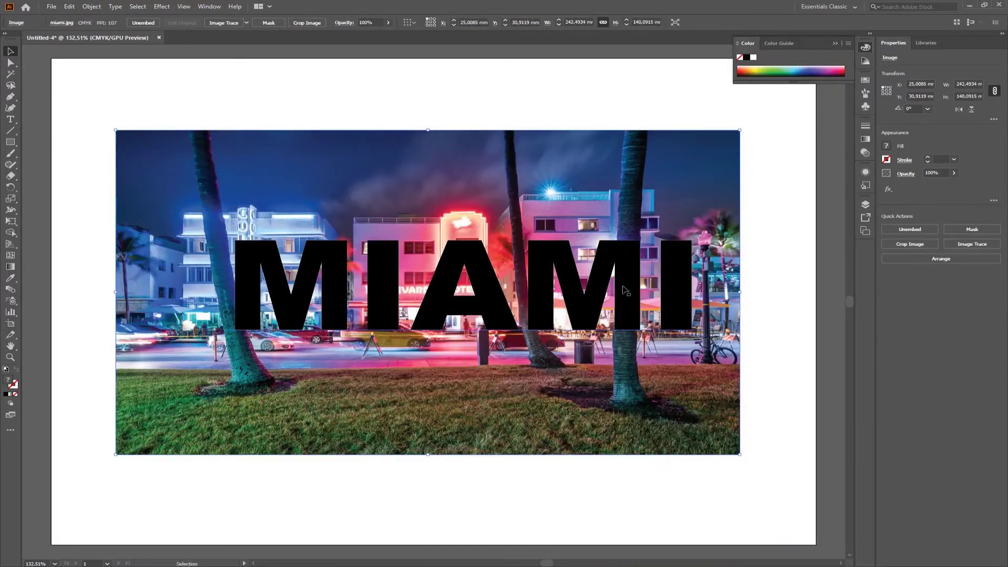
pyautogui.moveTo(625, 290); pyautogui.dragTo(536, 237)
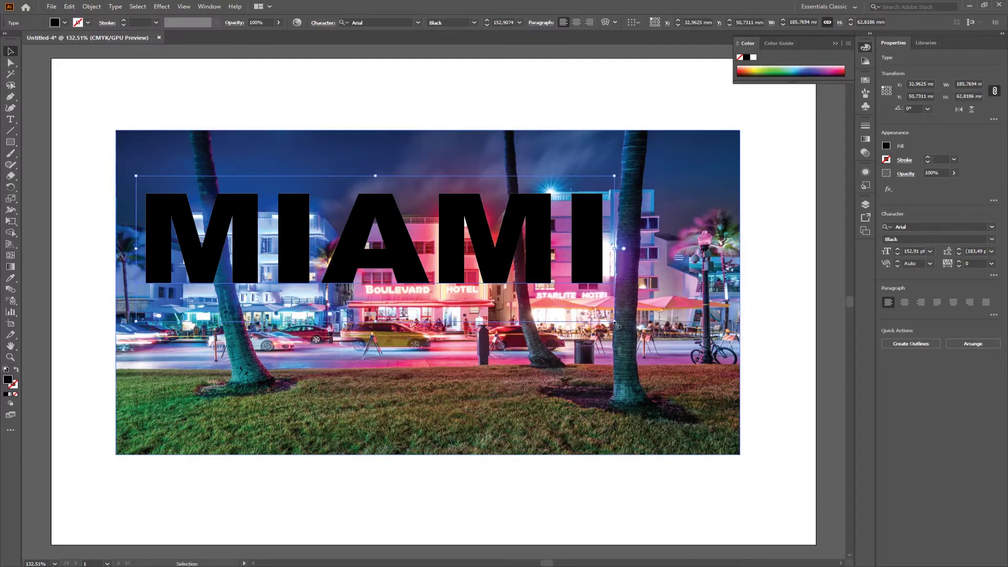
# - Stretch the MIAMI text to about 228.8 by 105.6 mm and position it over the photo at about X 29.7 mm, Y 49.9 mm
pyautogui.moveTo(614, 322); pyautogui.dragTo(726, 405)
pyautogui.moveTo(632, 287); pyautogui.dragTo(619, 285)
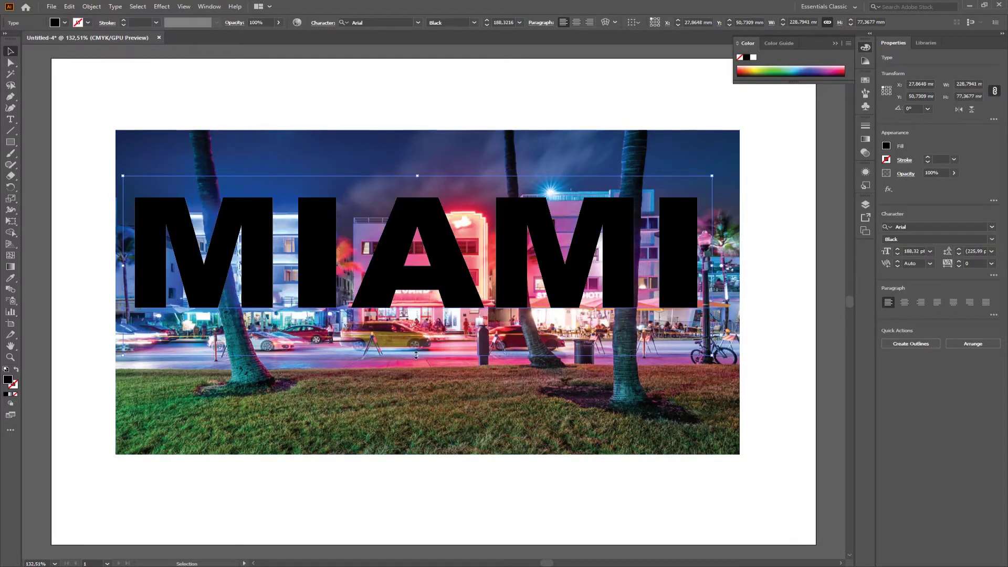
pyautogui.moveTo(416, 355); pyautogui.dragTo(415, 421)
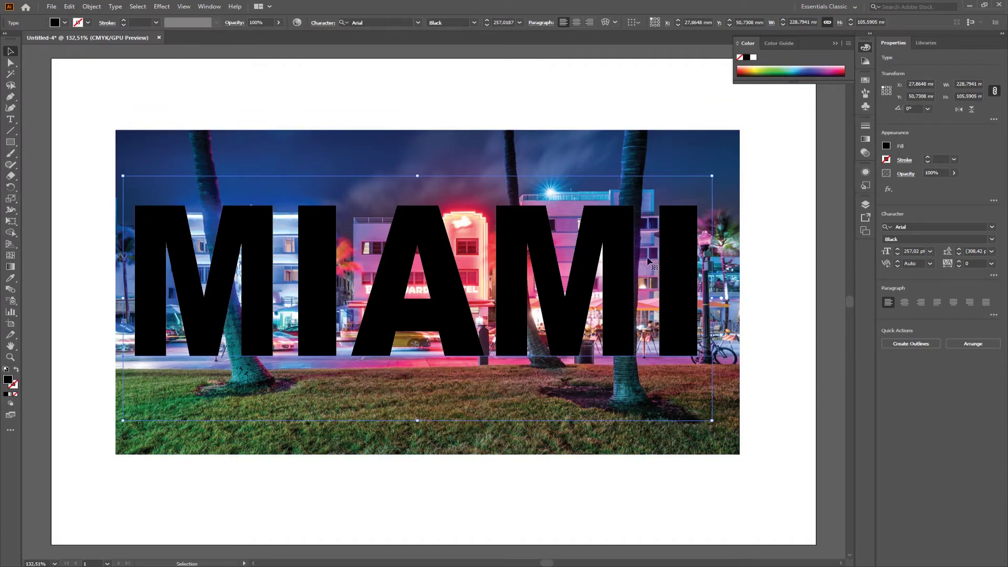
pyautogui.moveTo(628, 257); pyautogui.dragTo(633, 254)
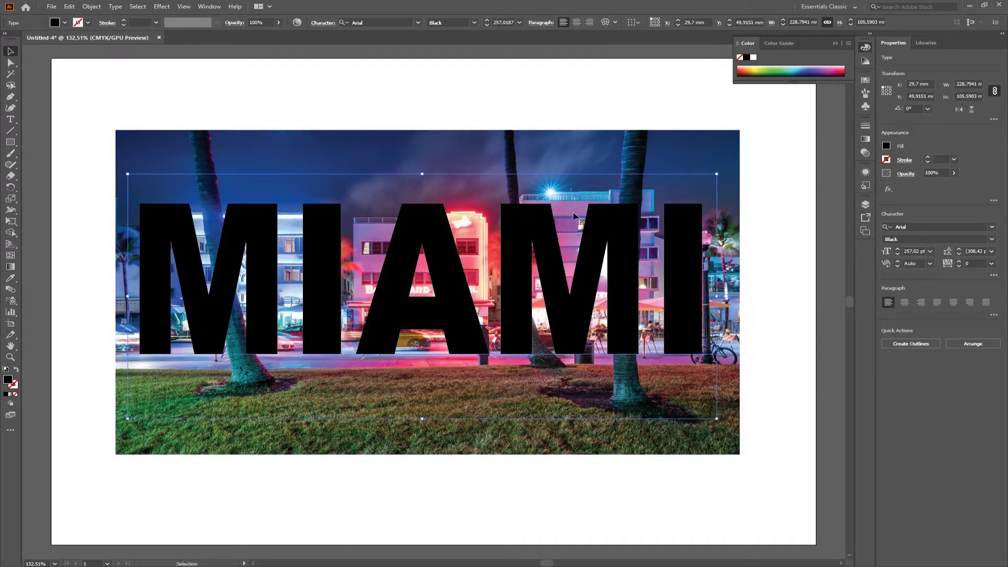
# - Duplicate the MIAMI text to about X 27.7 mm, Y 173.1 mm, and make a clipping mask from the original text and the photo
pyautogui.moveTo(621, 286); pyautogui.dragTo(628, 548)
pyautogui.scroll(-2, 685, 256)
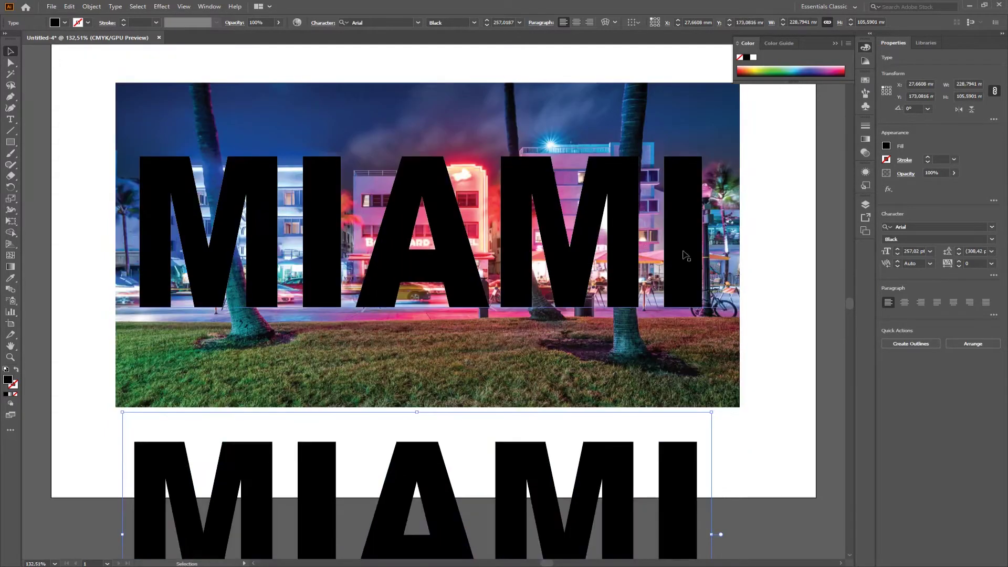
pyautogui.click(692, 208)
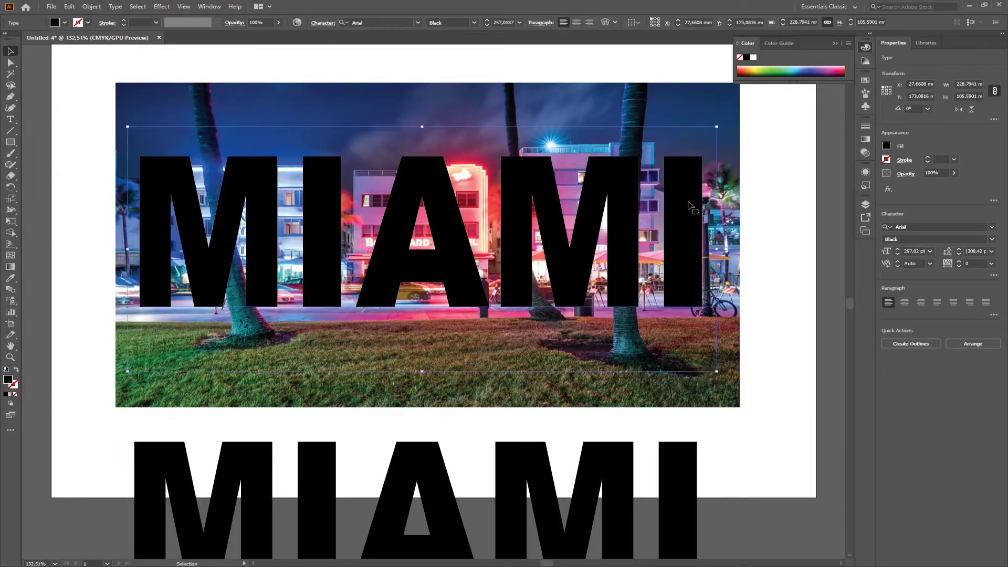
pyautogui.keyDown('shift'); pyautogui.click(687, 203); pyautogui.keyUp('shift')
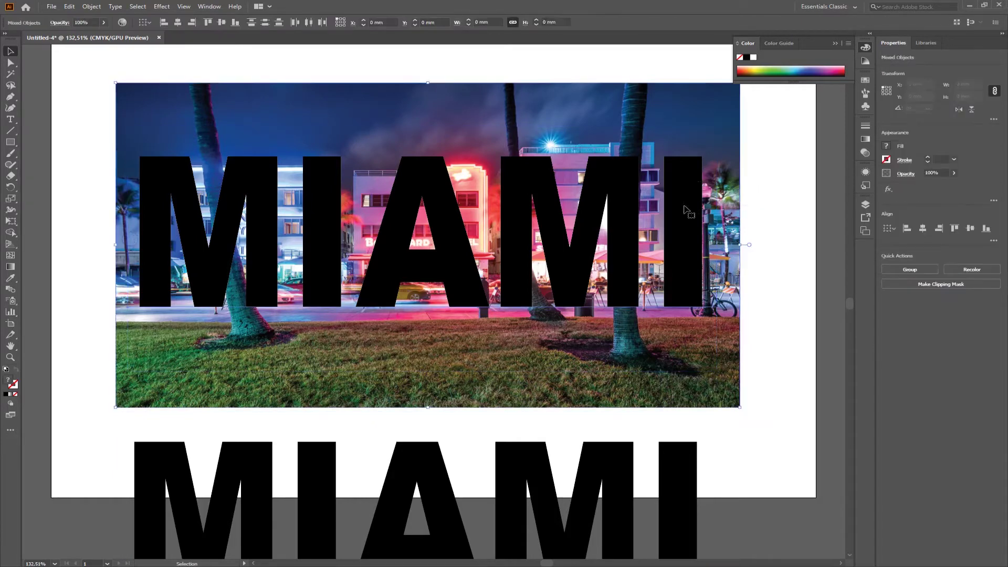
pyautogui.rightClick(686, 209)
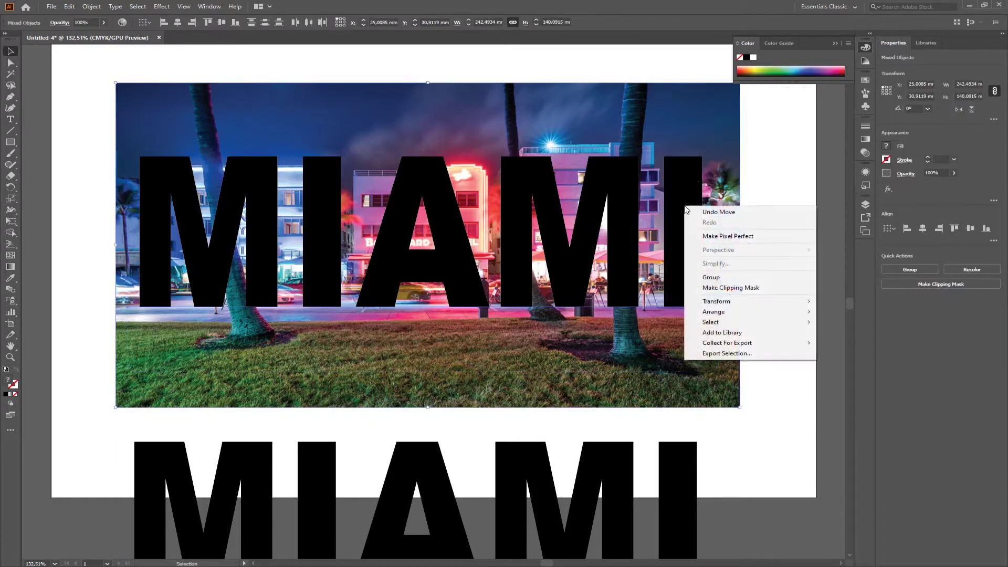
pyautogui.click(723, 288)
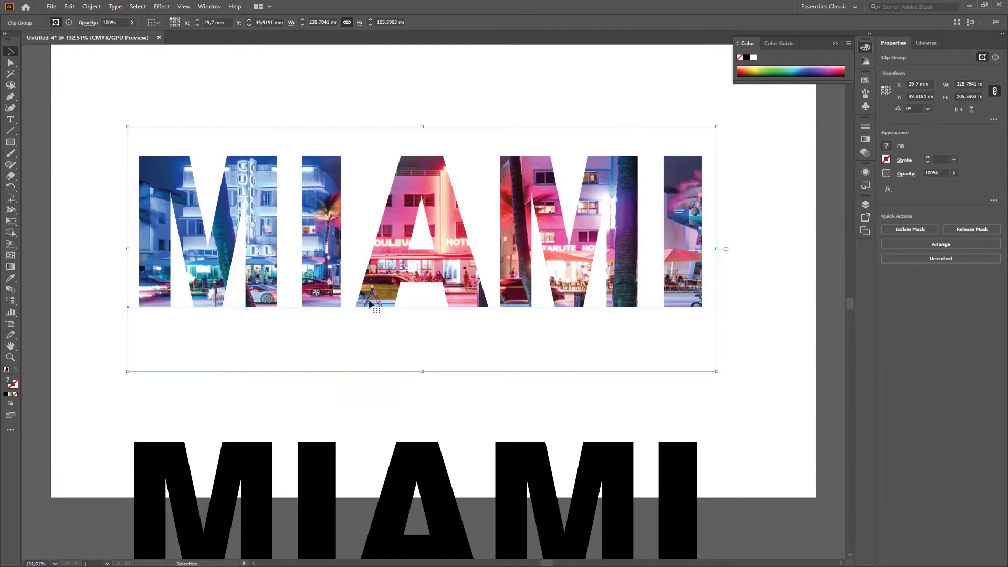
pyautogui.click(322, 391)
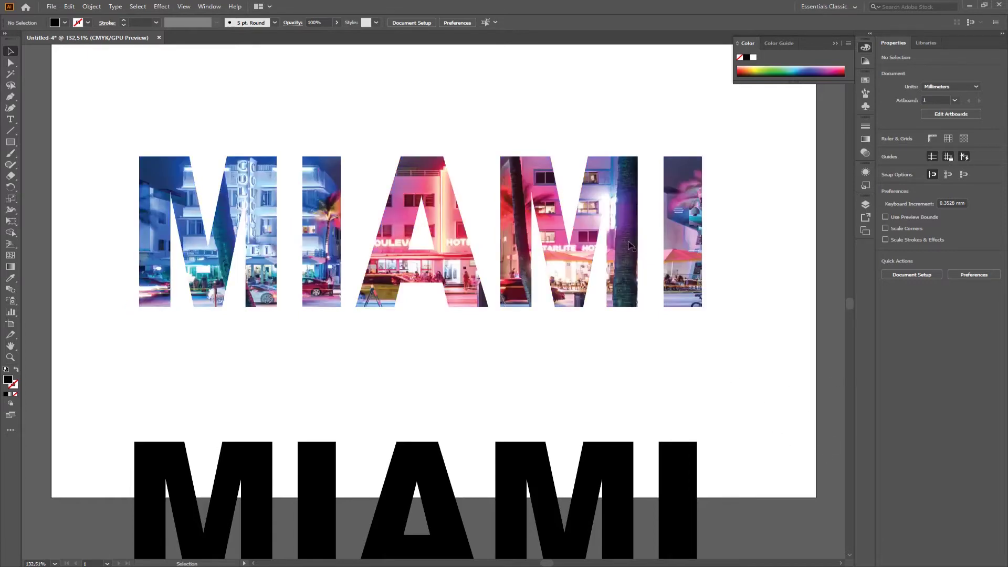
# - Move the black MIAMI text to about X 37.9 mm, Y 108.2 mm and duplicate it to about X 28.7 mm, Y 130.1 mm
pyautogui.click(687, 476)
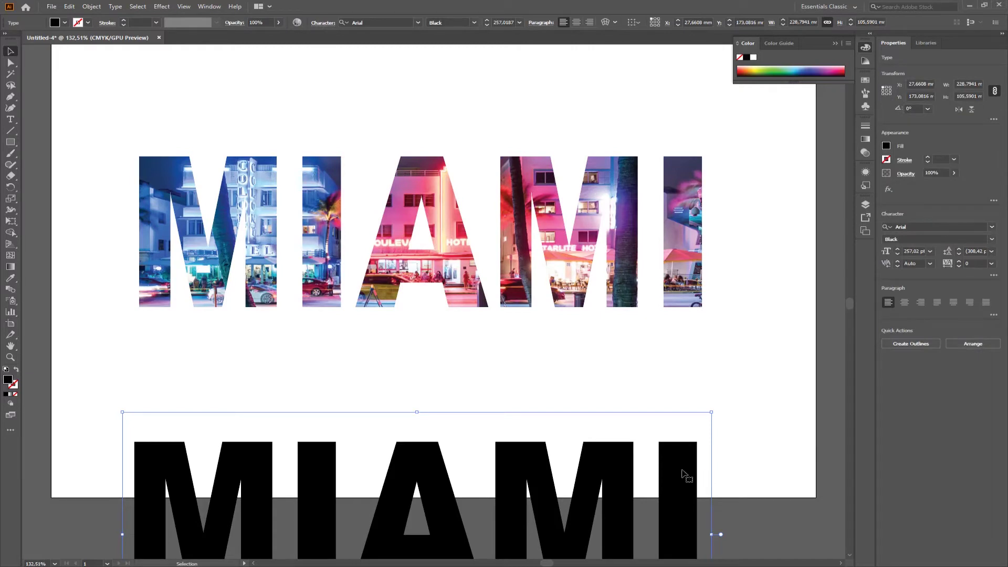
pyautogui.moveTo(681, 458); pyautogui.dragTo(706, 320)
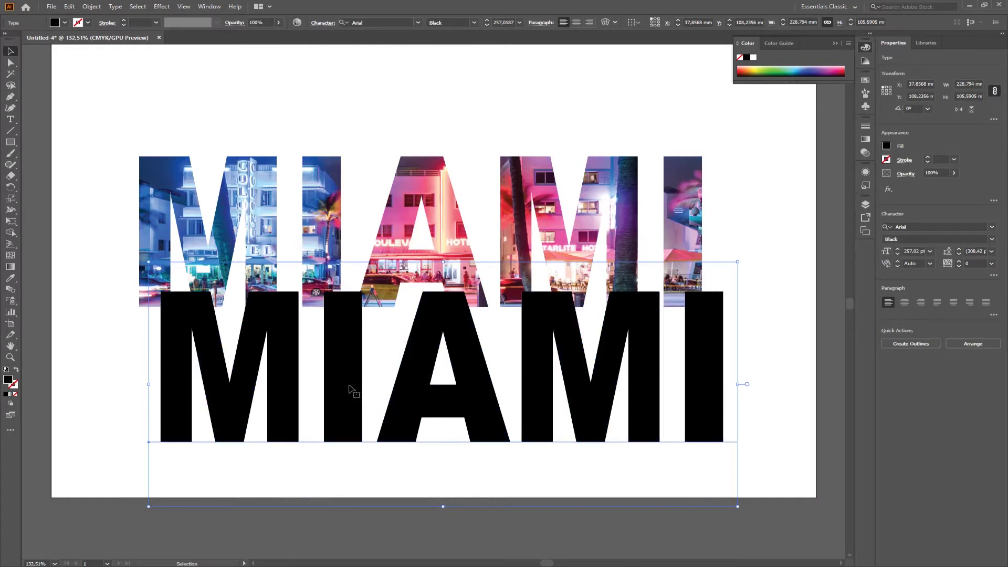
pyautogui.moveTo(349, 387); pyautogui.dragTo(325, 438)
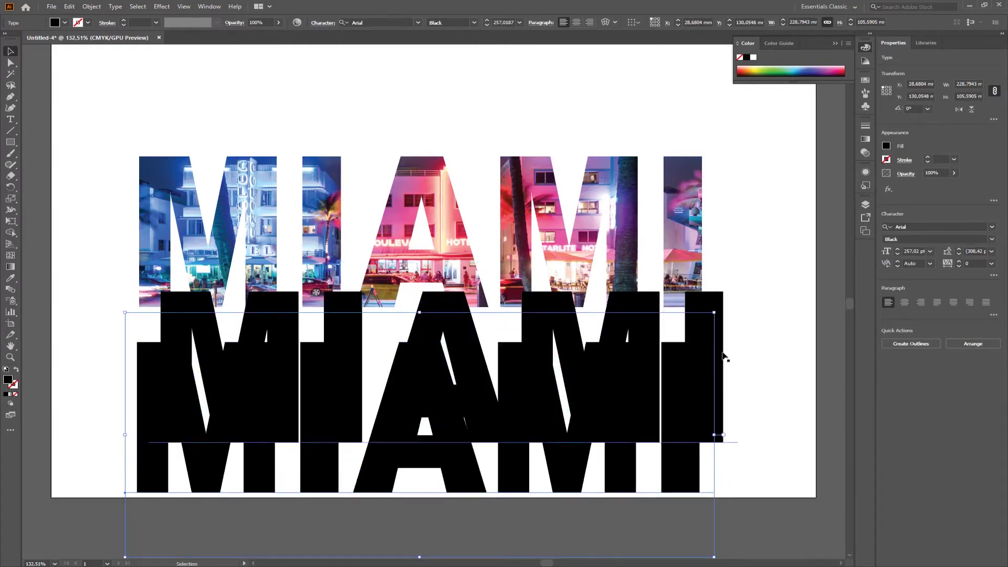
pyautogui.click(719, 308)
pyautogui.rightClick(719, 308)
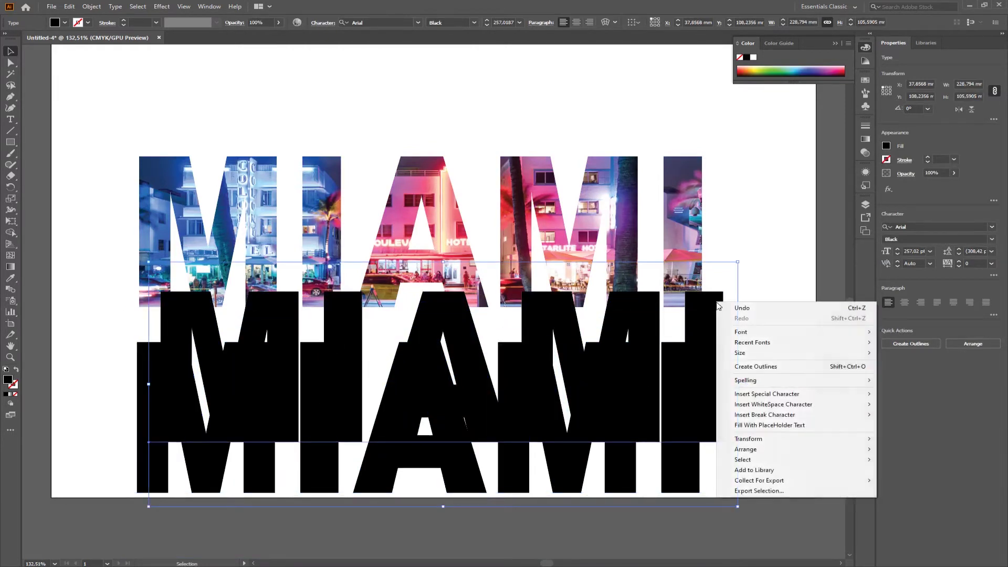
pyautogui.click(735, 255)
pyautogui.click(770, 252)
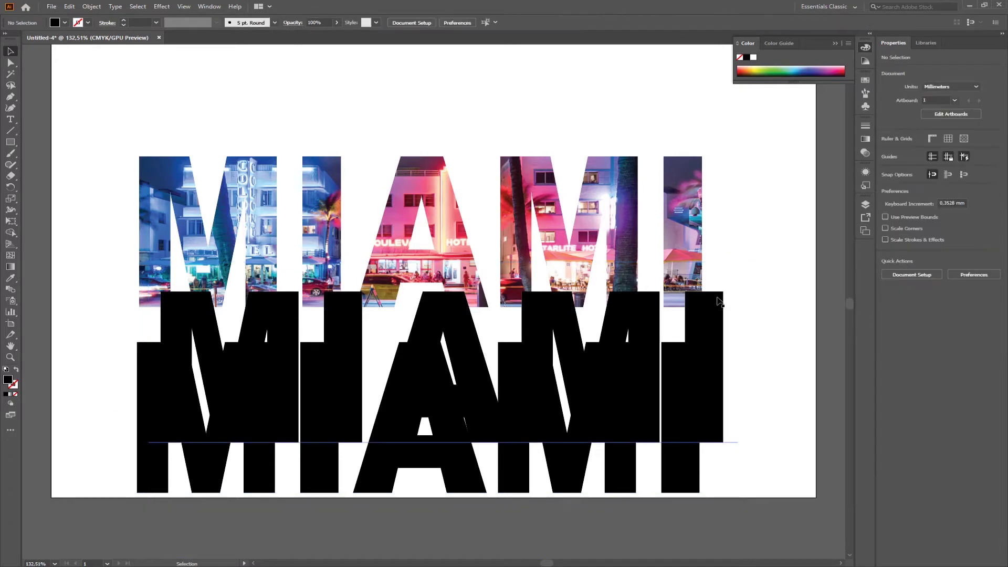
# - Send the upper black MIAMI text to the back and offset it behind the clipped text at about X 30.9 mm, Y 51.1 mm
pyautogui.click(718, 305)
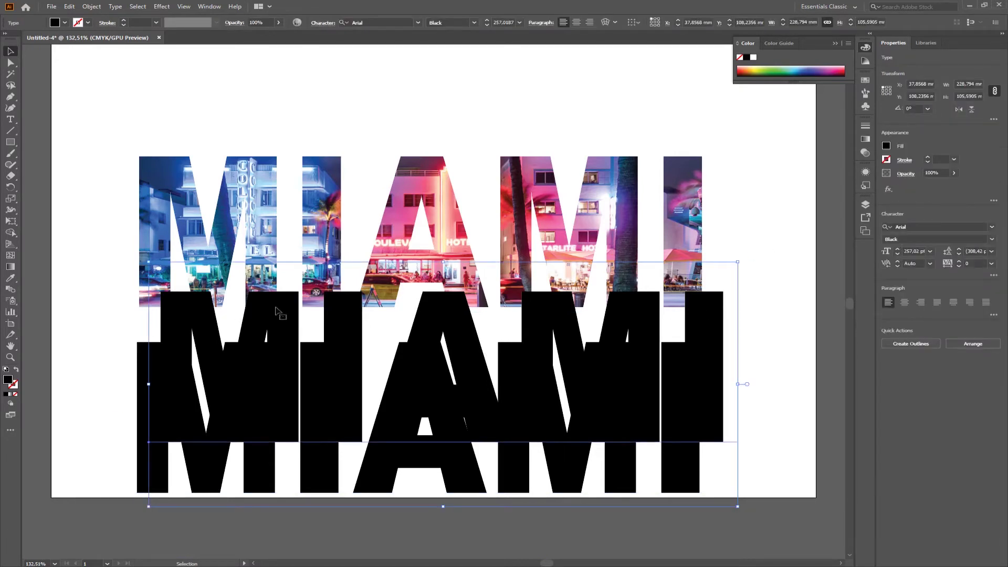
pyautogui.rightClick(708, 313)
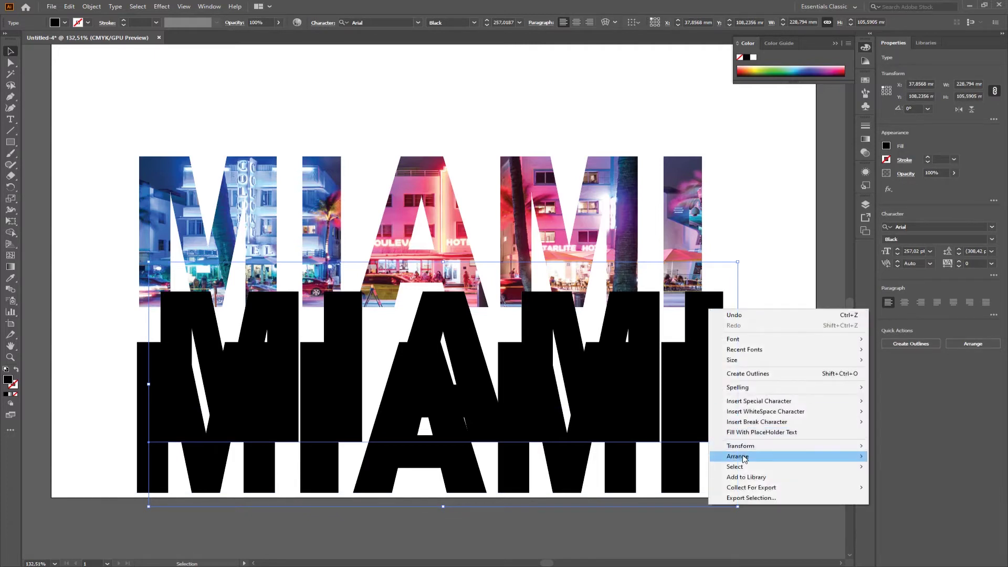
pyautogui.moveTo(754, 459)
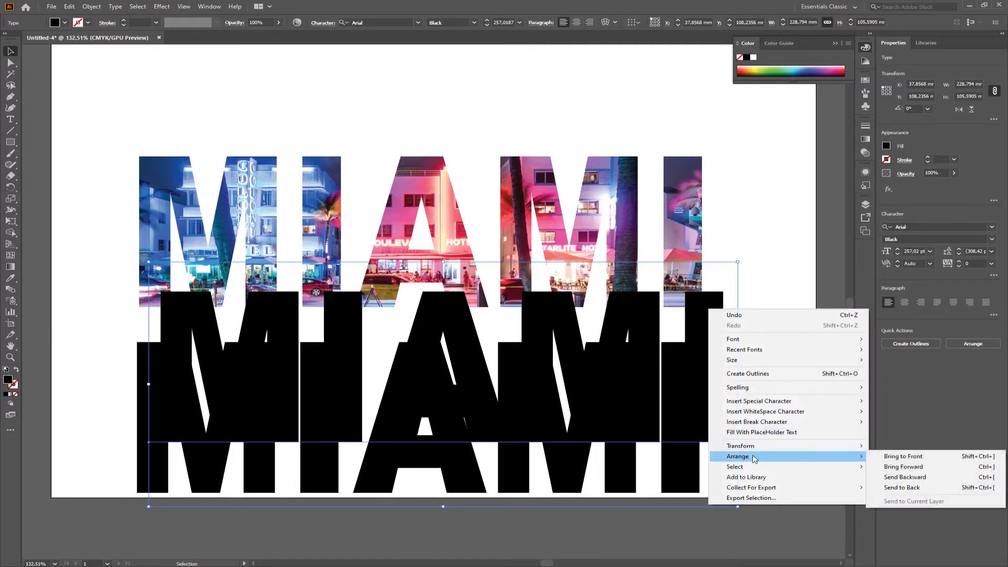
pyautogui.click(916, 488)
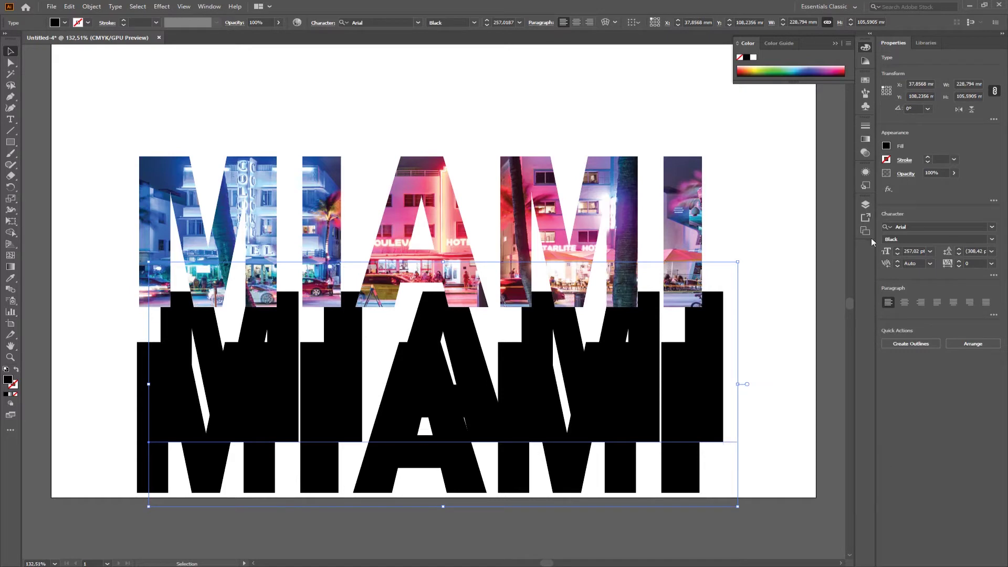
pyautogui.moveTo(715, 312); pyautogui.dragTo(701, 198)
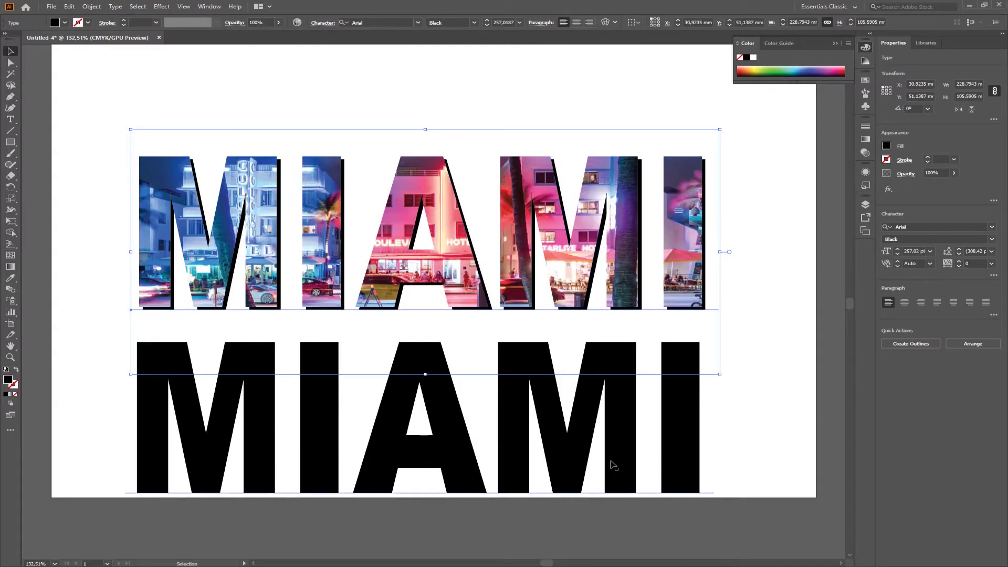
# - Turn the lower black MIAMI text into an unfilled black outline and align it over the clipped photo text at about X 29.7 mm, Y 49.9 mm
pyautogui.click(692, 442)
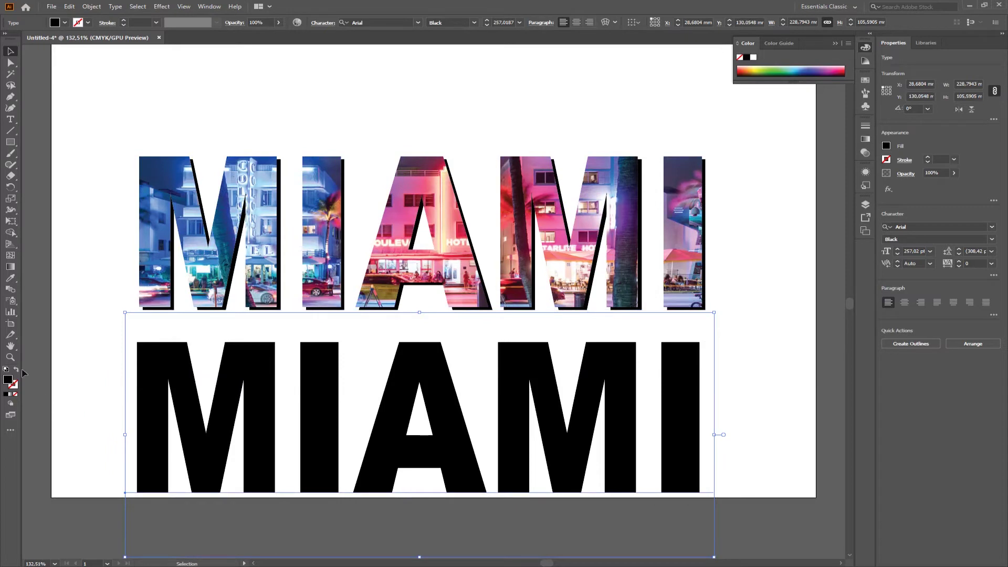
pyautogui.click(16, 372)
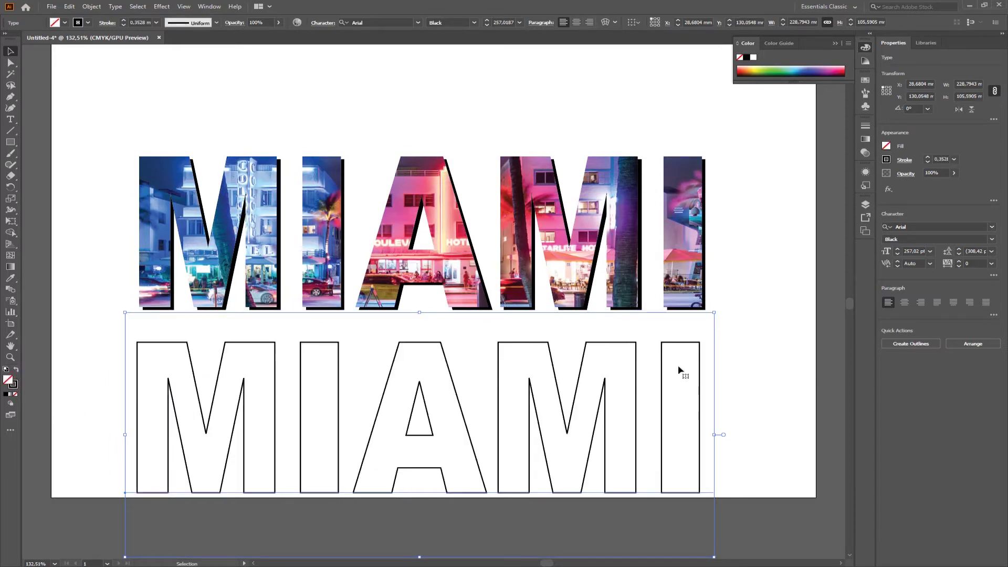
pyautogui.moveTo(701, 445); pyautogui.dragTo(704, 259)
pyautogui.click(753, 379)
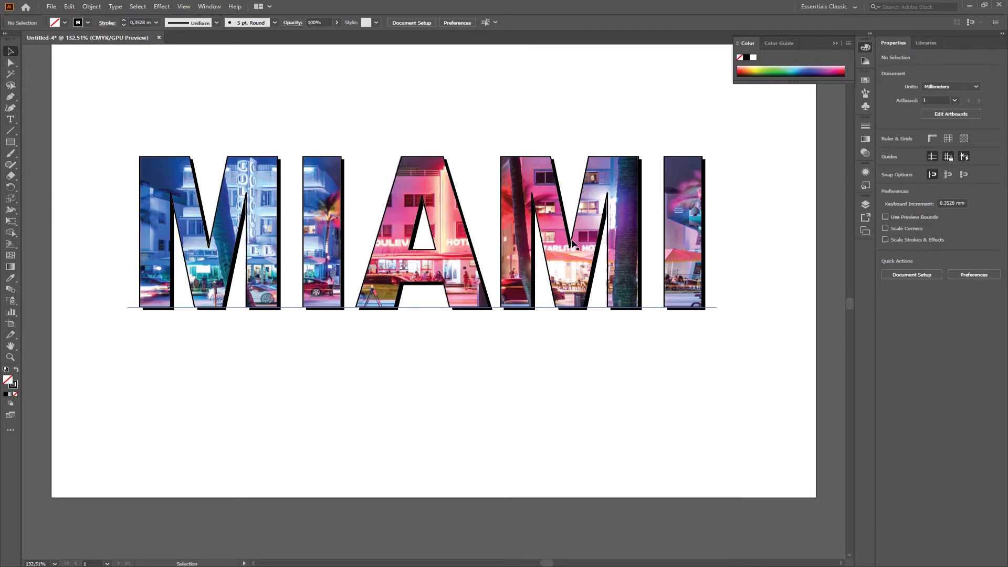
pyautogui.click(705, 298)
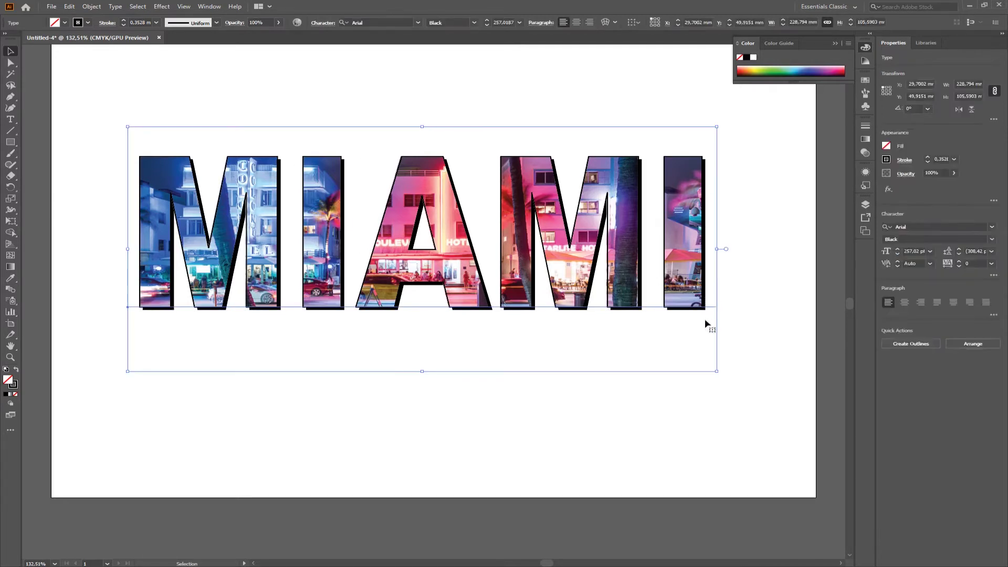
pyautogui.click(706, 441)
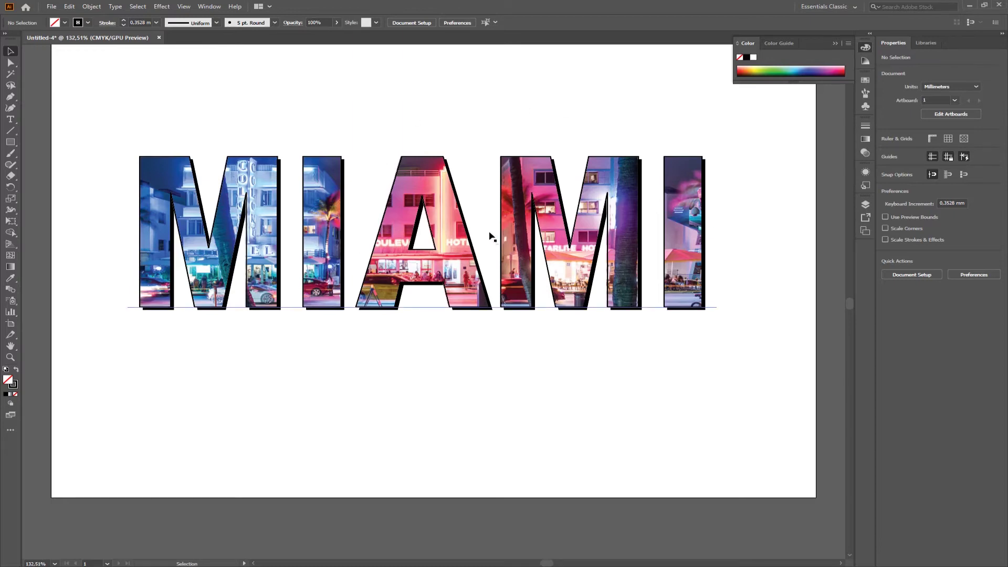
# - Draw a large circle about 116 mm wide and center it horizontally over the MIAMI text, with its upper arc above the letters
pyautogui.scroll(3, 490, 236)
pyautogui.moveTo(10, 142); pyautogui.dragTo(57, 165)
pyautogui.moveTo(299, 199); pyautogui.dragTo(597, 477)
pyautogui.press('v')
pyautogui.moveTo(553, 436); pyautogui.dragTo(529, 403)
# - Add the text WELCOME TO along the circle's upper arc and set its font size to 48 pt
pyautogui.moveTo(11, 119); pyautogui.dragTo(58, 141)
pyautogui.click(304, 226)
pyautogui.write('W')
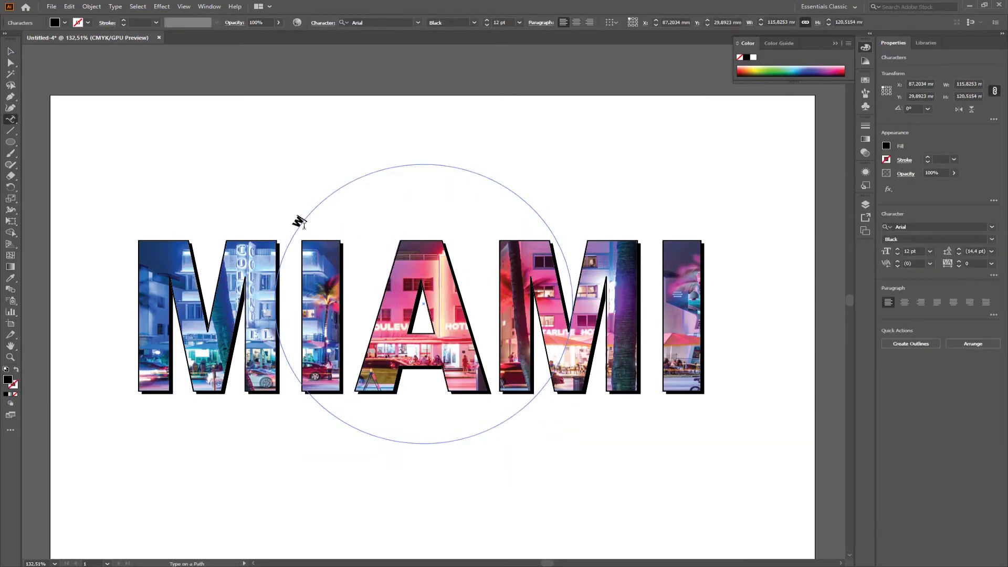
pyautogui.write('ELCOME TO')
pyautogui.click(11, 52)
pyautogui.click(930, 251)
pyautogui.click(944, 399)
# - Fill the curved WELCOME TO text with orange FFB000 and give it a black stroke
pyautogui.doubleClick(8, 380)
pyautogui.click(492, 246)
pyautogui.click(475, 140)
pyautogui.click(591, 143)
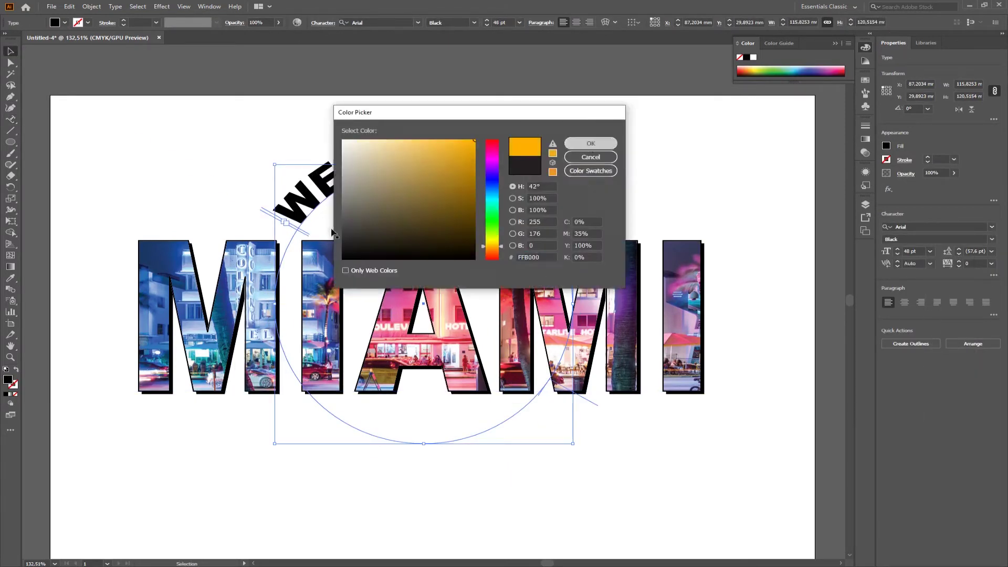
pyautogui.doubleClick(13, 385)
pyautogui.click(591, 143)
pyautogui.doubleClick(13, 385)
pyautogui.click(344, 258)
pyautogui.click(596, 144)
# - Apply a Drop Shadow to WELCOME TO using Multiply, 75% opacity, 1 mm X and Y offsets and 1 mm blur
pyautogui.click(161, 7)
pyautogui.moveTo(182, 114)
pyautogui.click(297, 115)
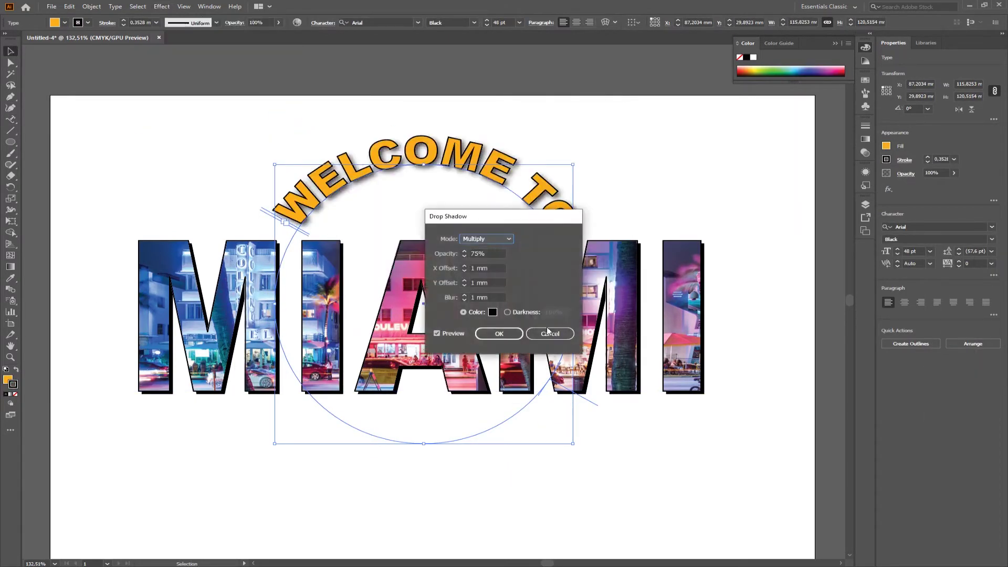
pyautogui.press('Return')
pyautogui.click(607, 472)
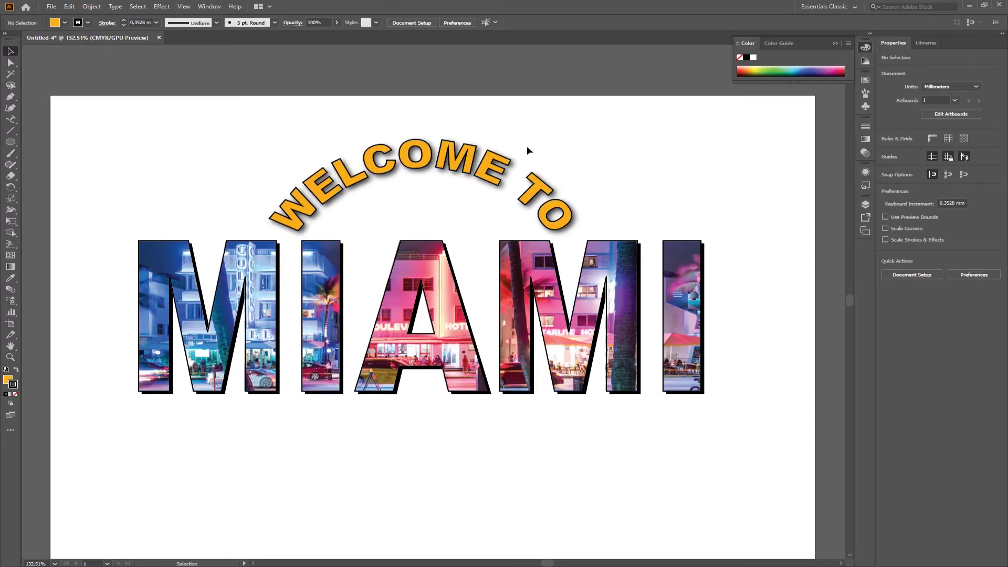
# - Add a straight line of point text reading sdafhf in the empty area below MIAMI
pyautogui.moveTo(375, 418); pyautogui.dragTo(374, 226)
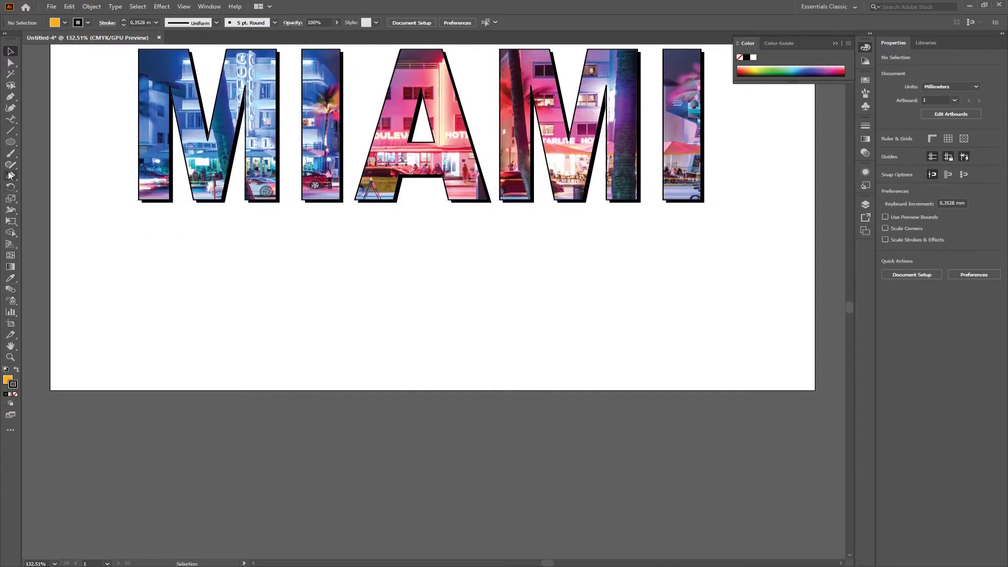
pyautogui.moveTo(10, 119); pyautogui.dragTo(36, 121)
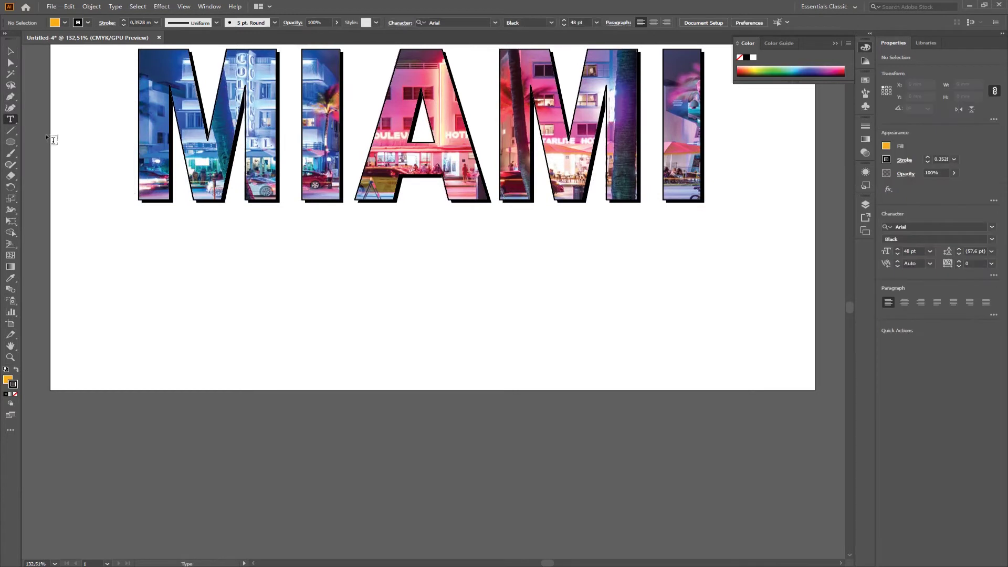
pyautogui.click(328, 334)
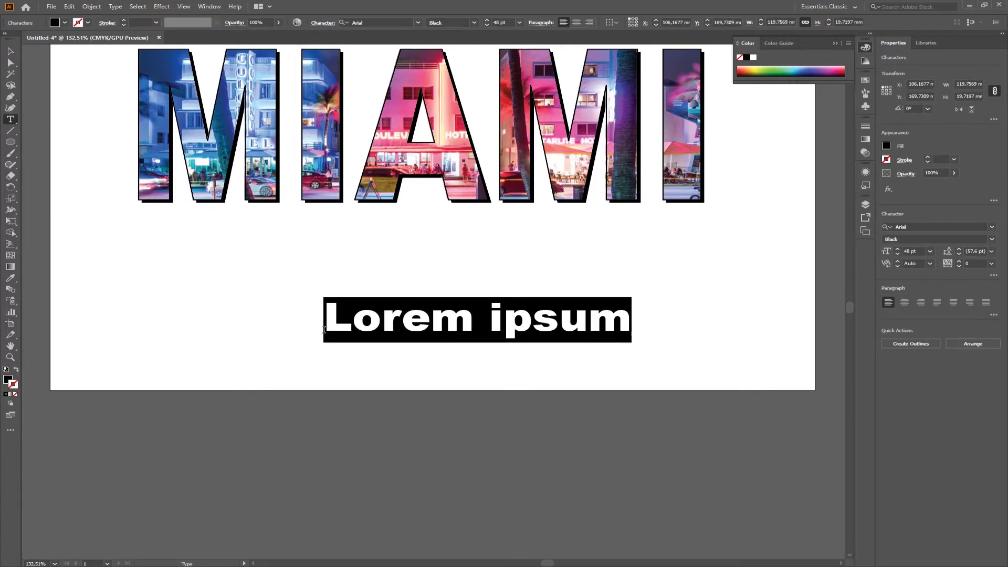
pyautogui.write('sdafhf')
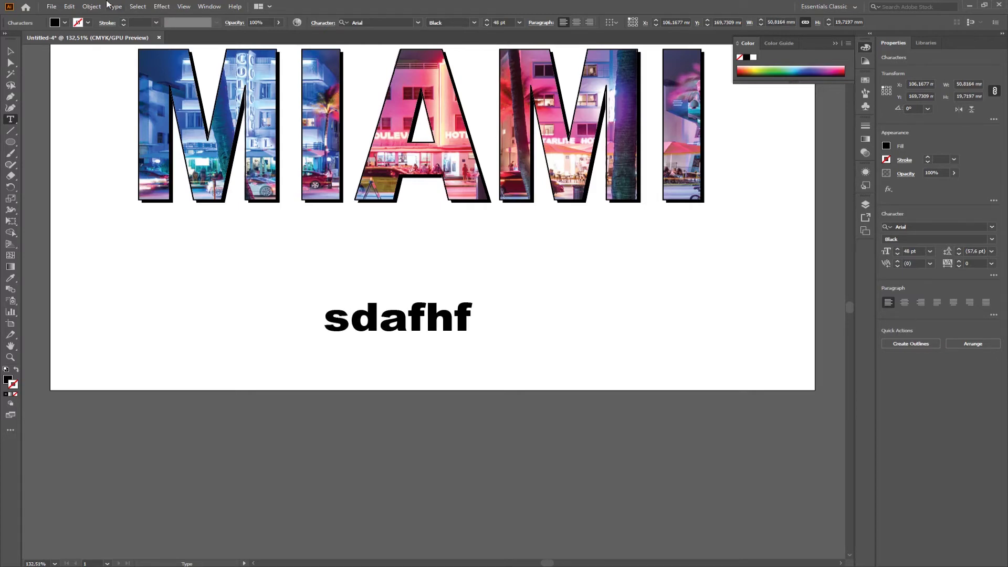
pyautogui.press('Escape')
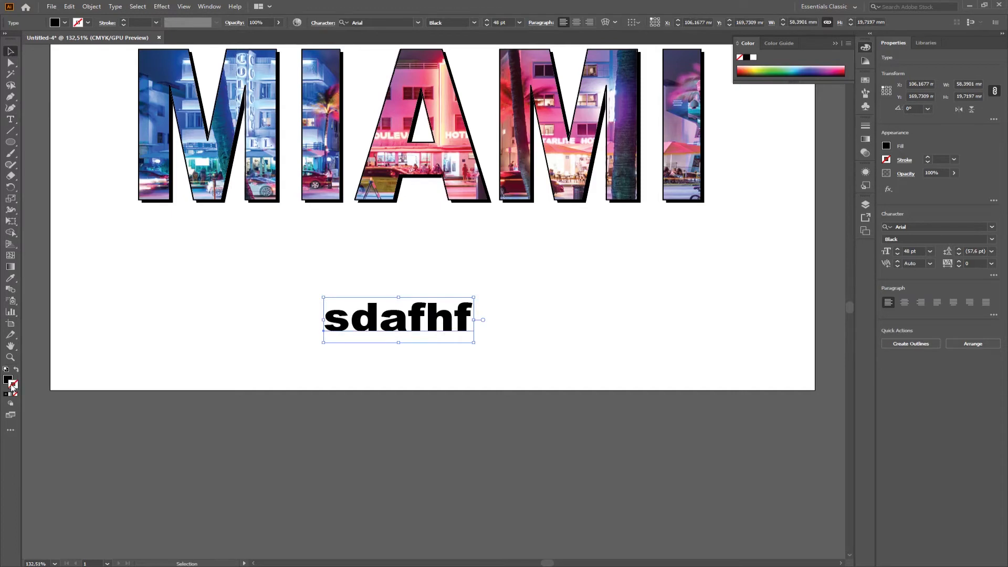
# - Copy the orange fill and black stroke from WELCOME TO onto the sdafhf text and enlarge it to about 113.8 by 38.4 mm
pyautogui.moveTo(484, 313); pyautogui.dragTo(486, 448)
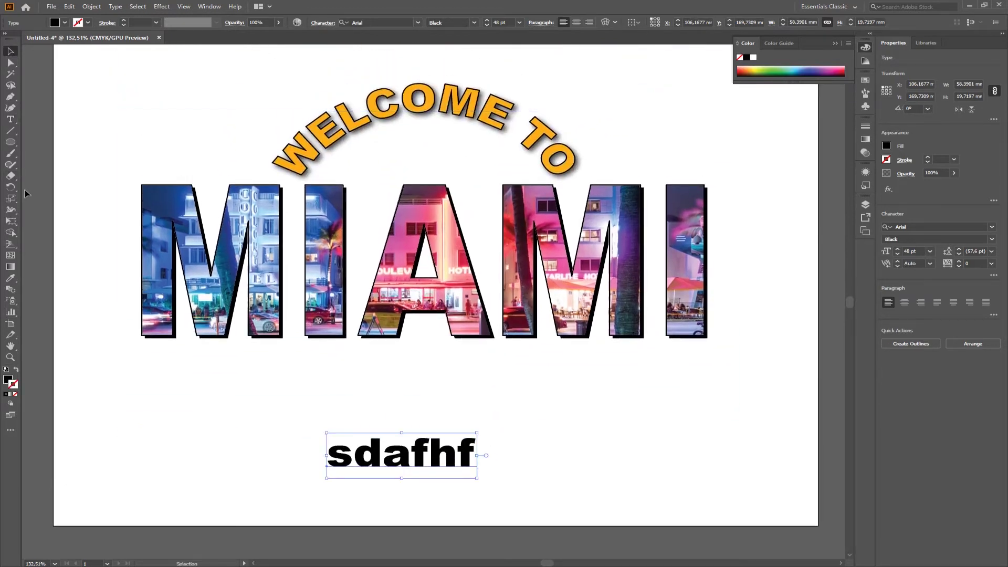
pyautogui.press('i')
pyautogui.click(374, 109)
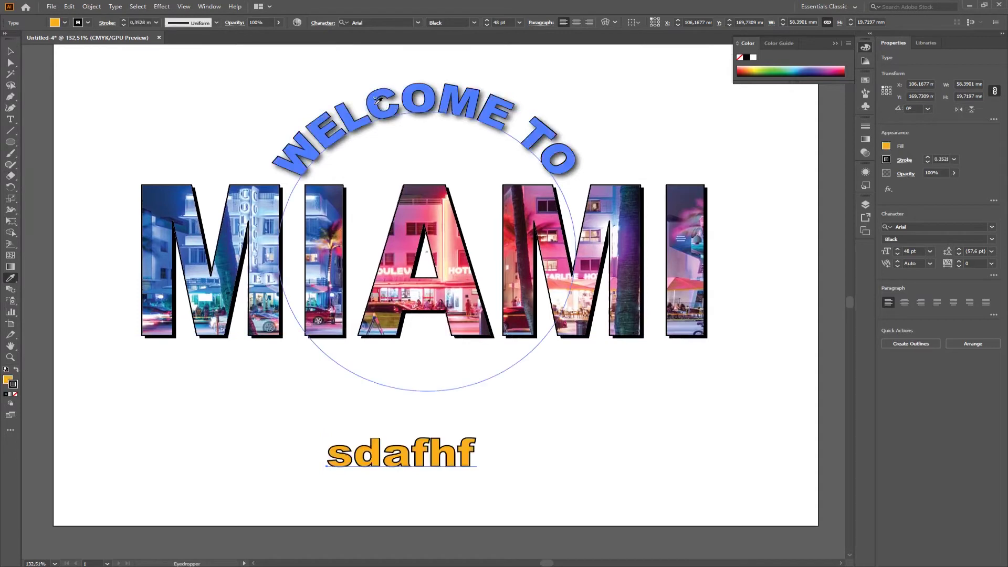
pyautogui.press('v')
pyautogui.click(494, 459)
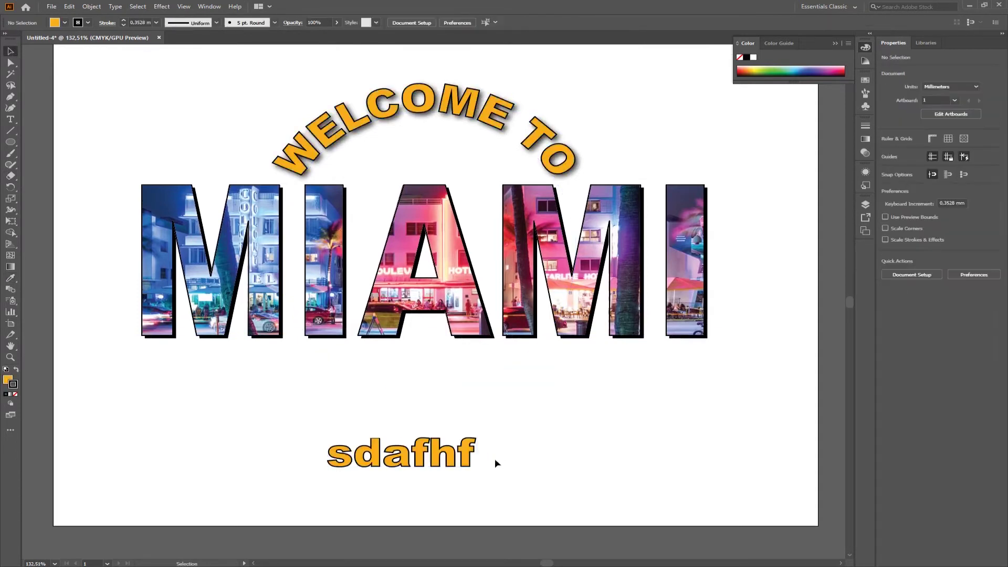
pyautogui.click(453, 452)
pyautogui.moveTo(481, 430); pyautogui.dragTo(620, 365)
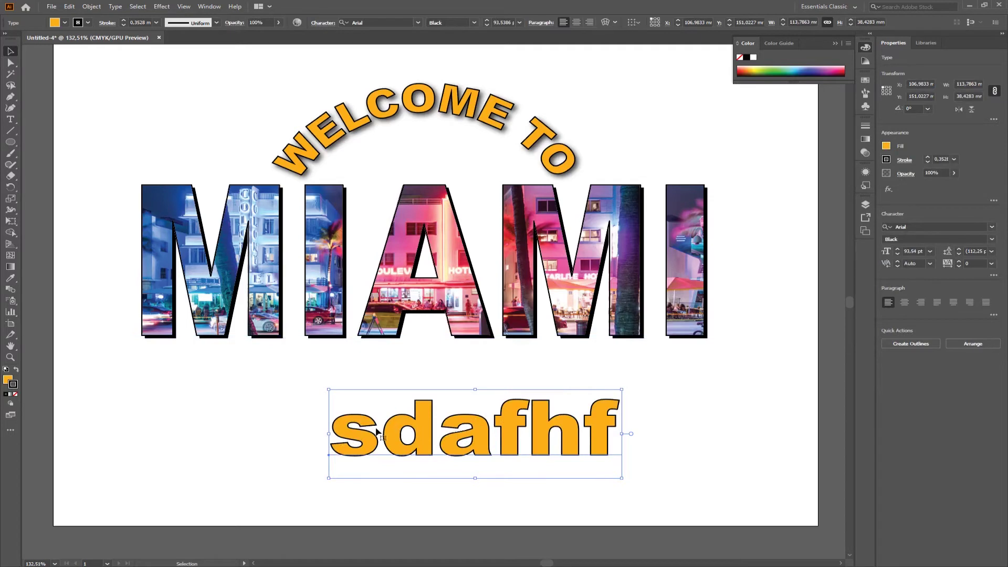
# - Convert the sdafhf text to outlines and ungroup it so each letter can be selected separately
pyautogui.rightClick(479, 433)
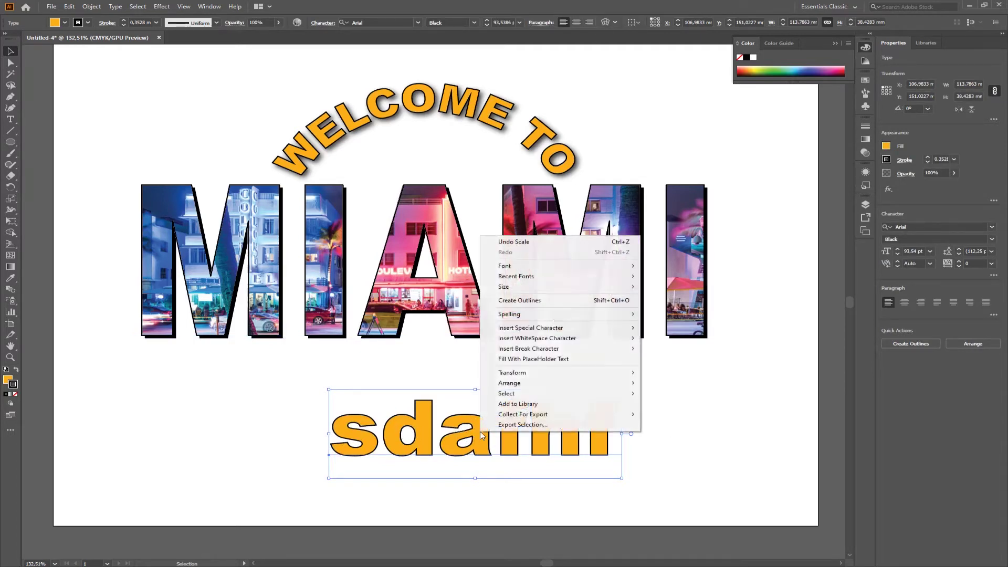
pyautogui.click(529, 301)
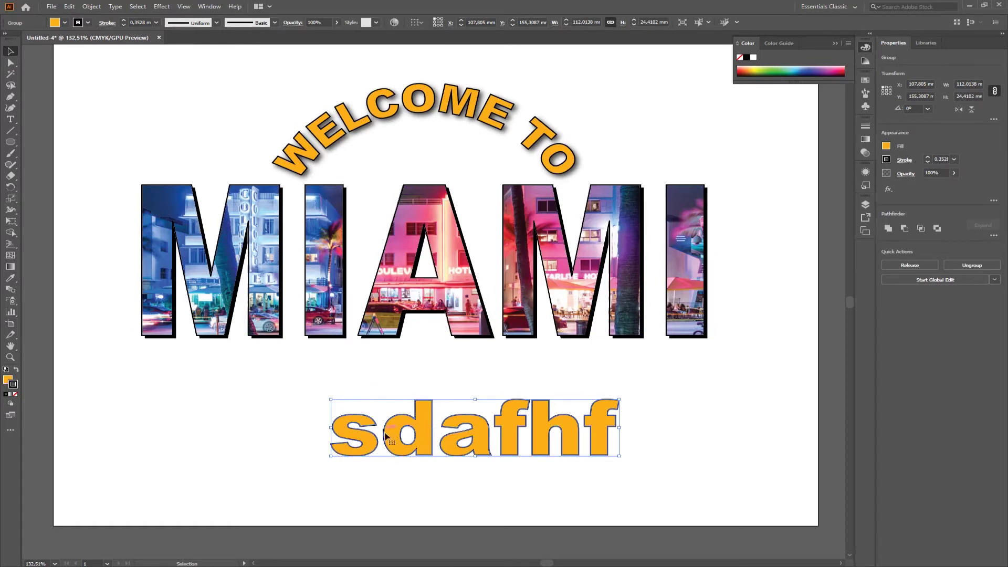
pyautogui.rightClick(480, 434)
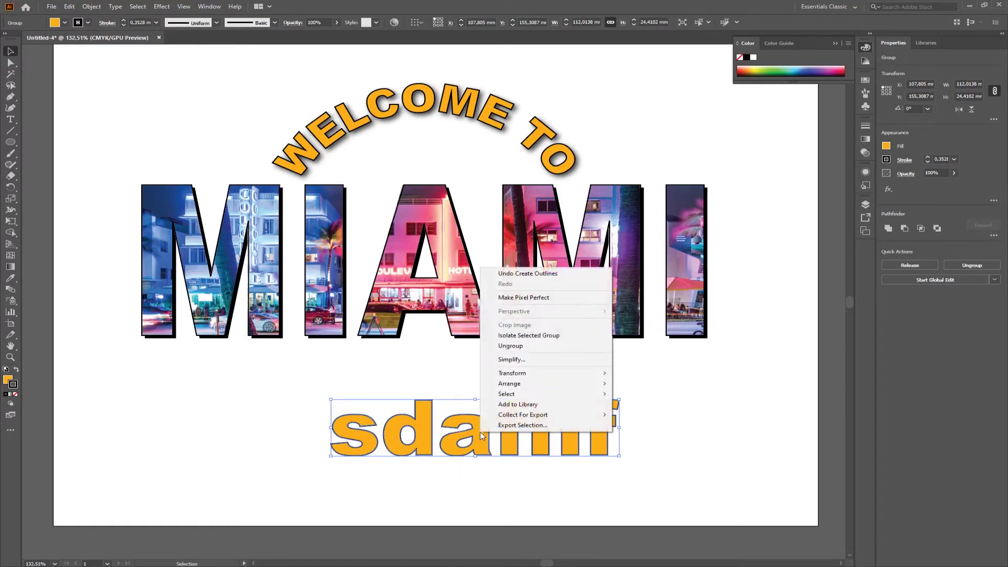
pyautogui.click(513, 345)
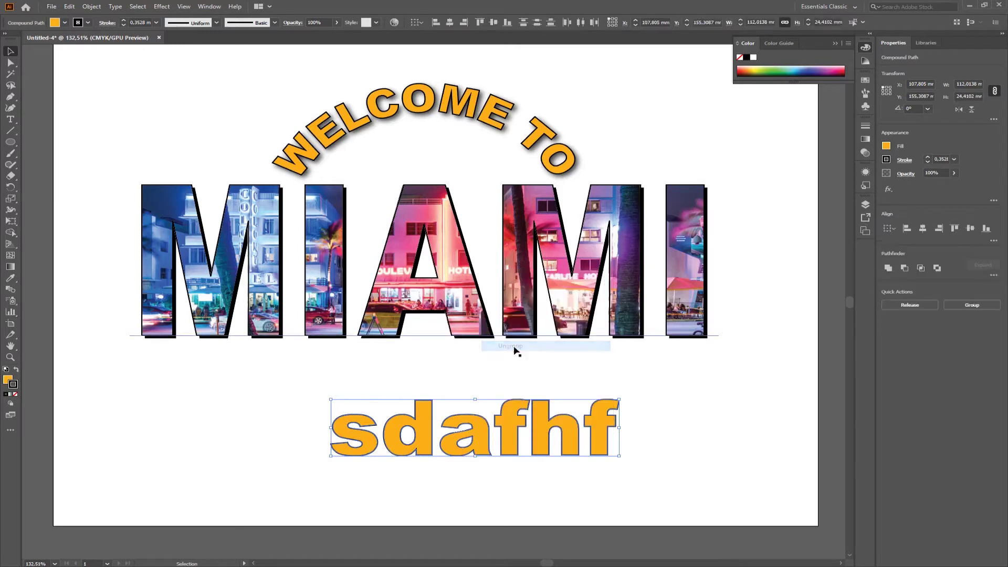
pyautogui.click(677, 448)
pyautogui.click(414, 438)
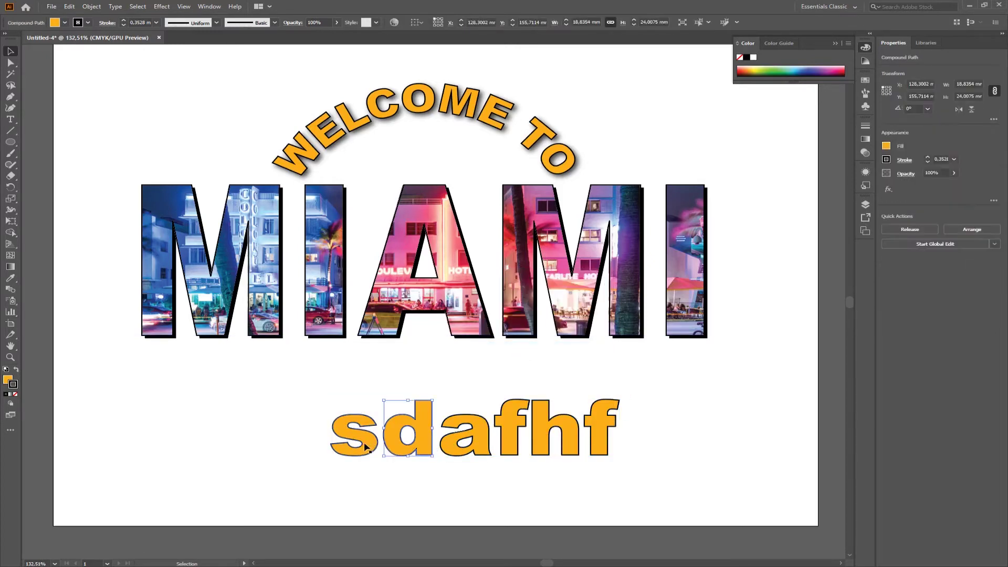
pyautogui.click(423, 463)
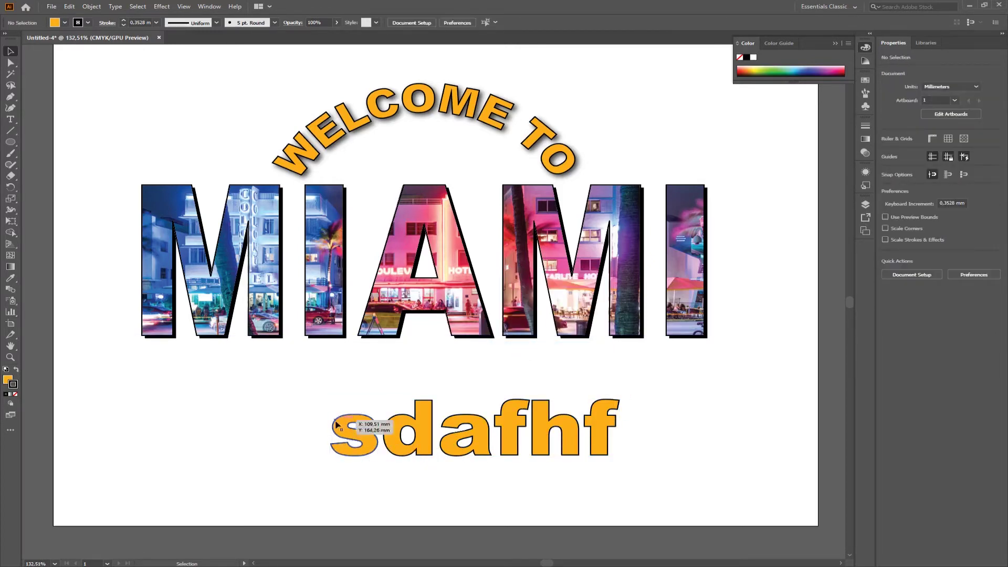
pyautogui.click(363, 445)
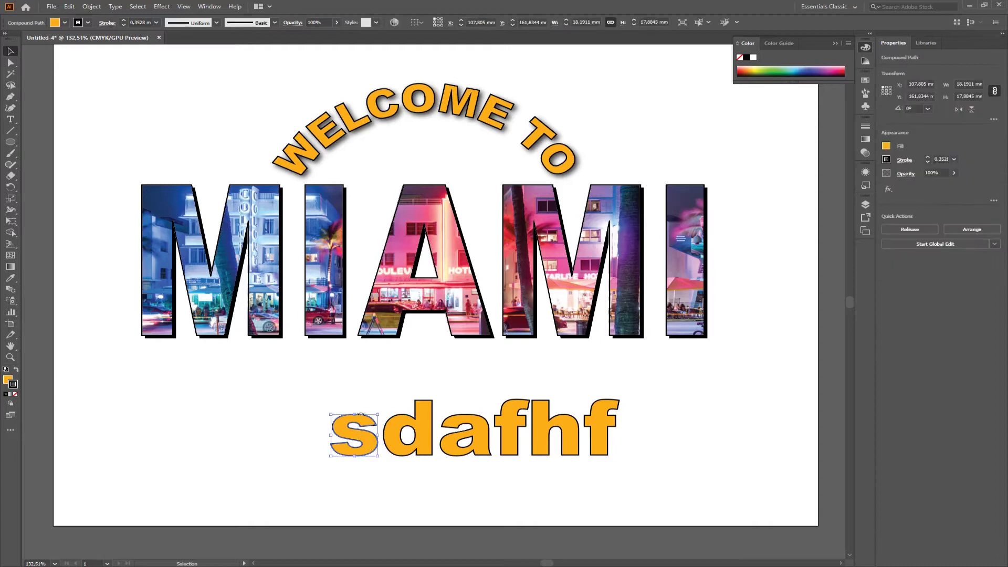
pyautogui.click(420, 439)
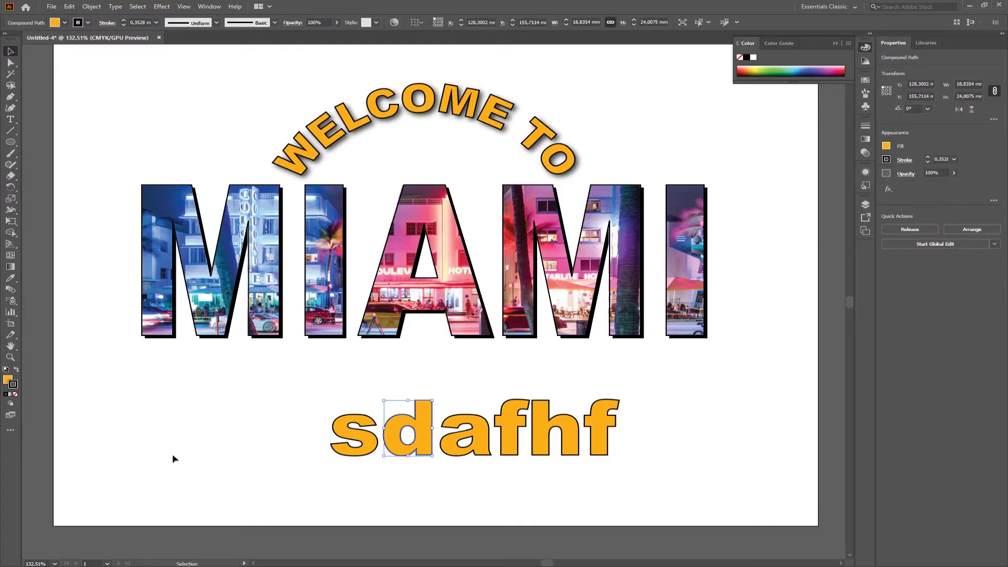
# - Show the anchor points of the outlined letter d and select the outer corner anchor at the top of its stem
pyautogui.click(11, 358)
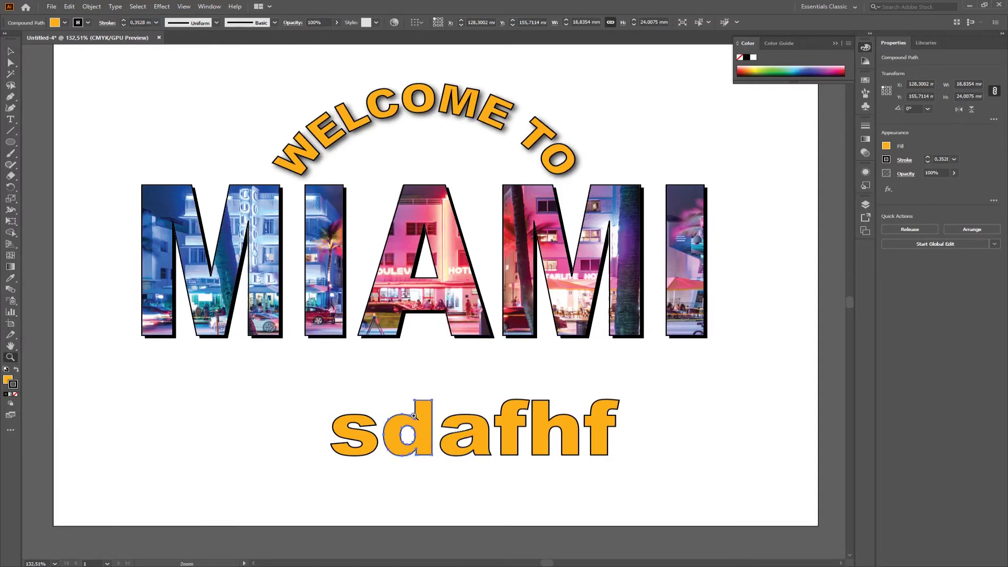
pyautogui.moveTo(414, 416); pyautogui.dragTo(396, 429)
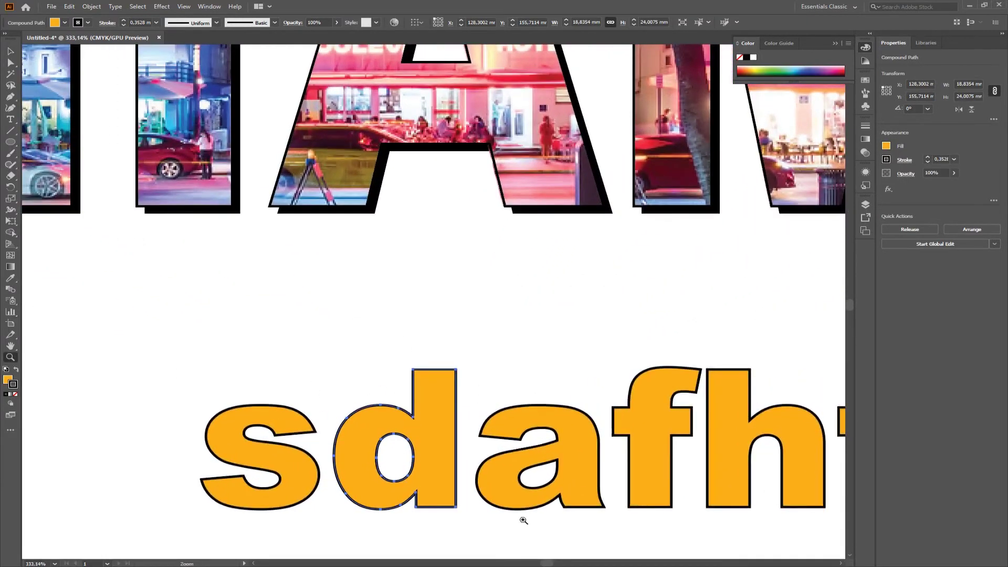
pyautogui.click(11, 62)
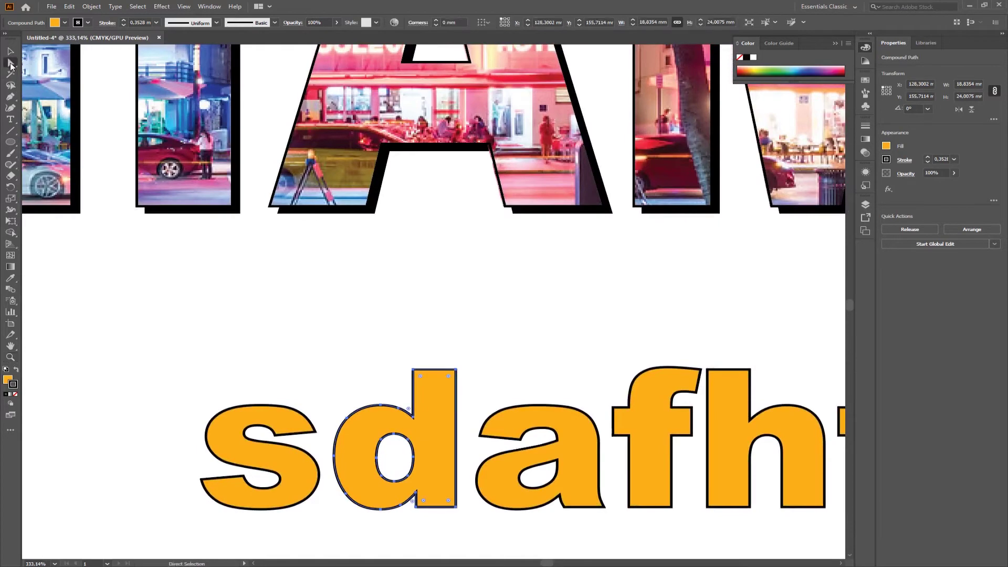
pyautogui.moveTo(474, 354)
pyautogui.mouseDown()
pyautogui.moveTo(398, 387)
pyautogui.moveTo(462, 369)
pyautogui.mouseUp()
pyautogui.click(70, 9)
pyautogui.click(95, 17)
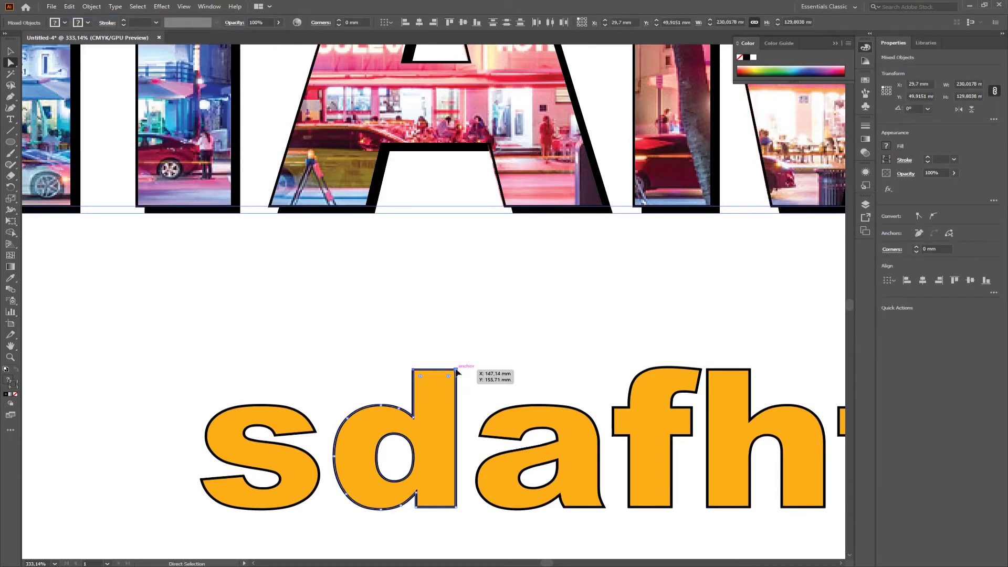
pyautogui.click(456, 370)
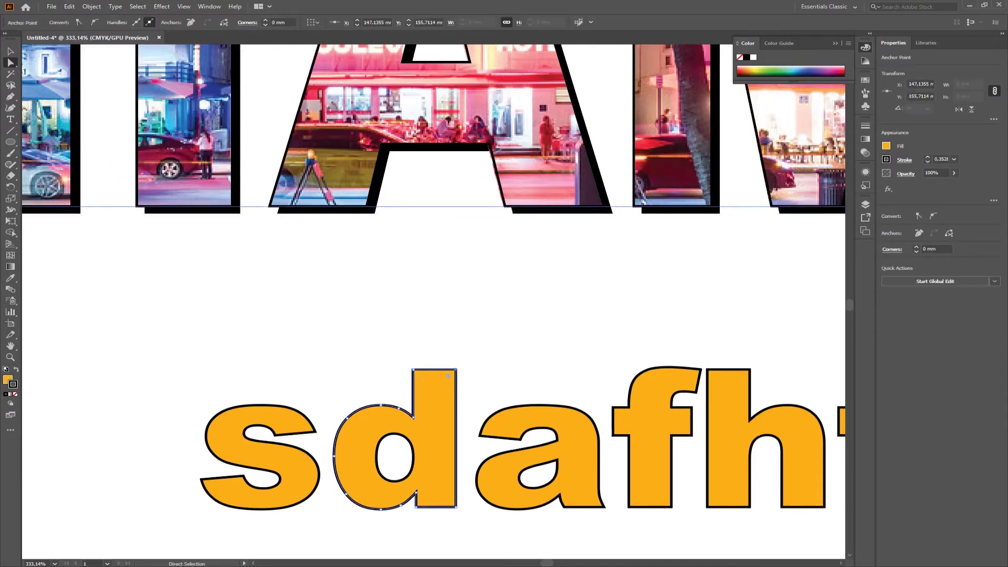
# - Select all the sdafhf letters and move them down to about X 107.4 mm, Y 176.0 mm
pyautogui.press('v')
pyautogui.moveTo(371, 371); pyautogui.dragTo(249, 177)
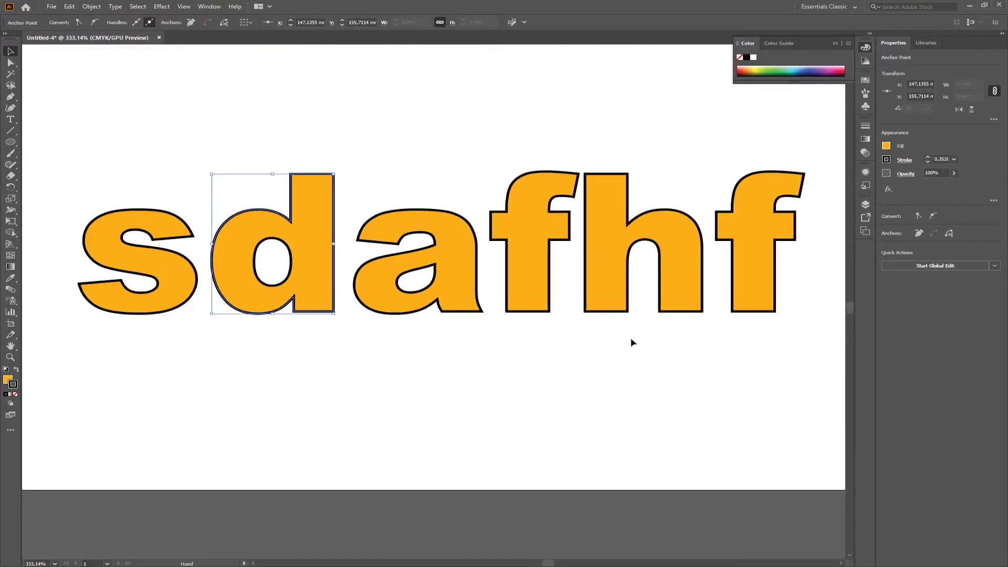
pyautogui.moveTo(791, 360); pyautogui.dragTo(46, 192)
pyautogui.moveTo(311, 273); pyautogui.dragTo(309, 404)
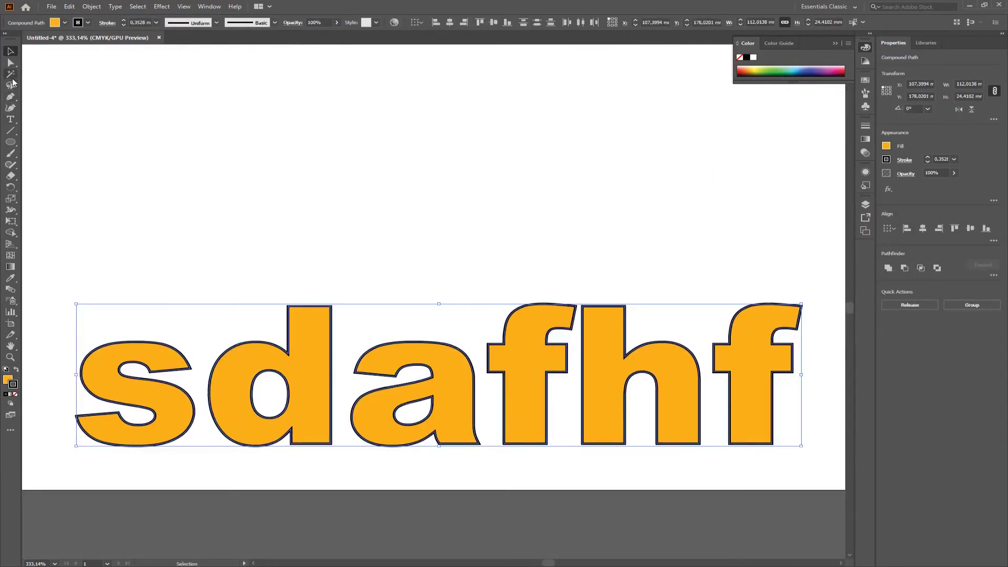
# - Stretch the d's stem upward to a letter height of about 34.5 mm and shorten the first f's stem to about 21.6 mm
pyautogui.click(11, 62)
pyautogui.click(33, 135)
pyautogui.moveTo(338, 298); pyautogui.dragTo(274, 321)
pyautogui.moveTo(333, 310); pyautogui.dragTo(335, 244)
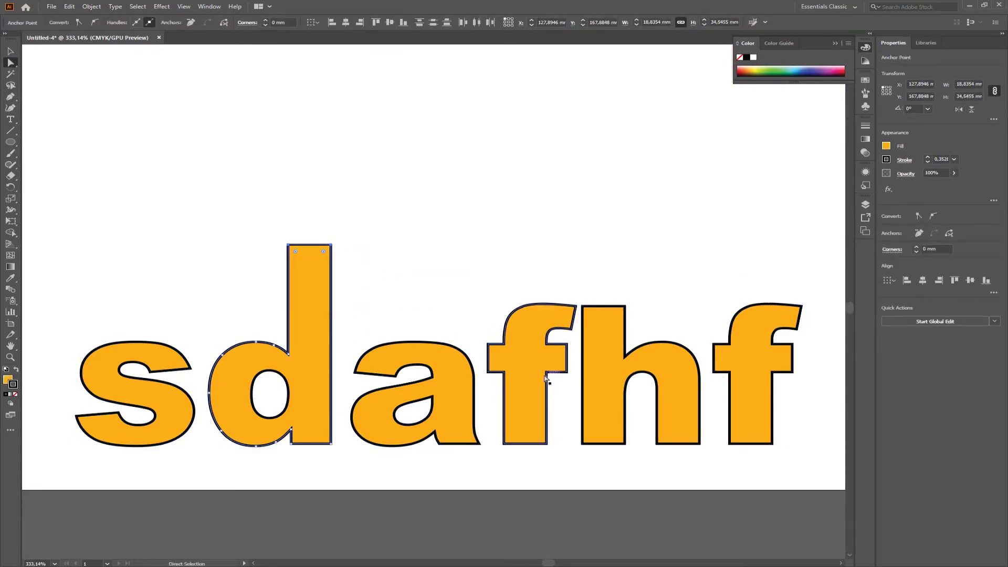
pyautogui.click(503, 441)
pyautogui.moveTo(521, 439); pyautogui.dragTo(551, 434)
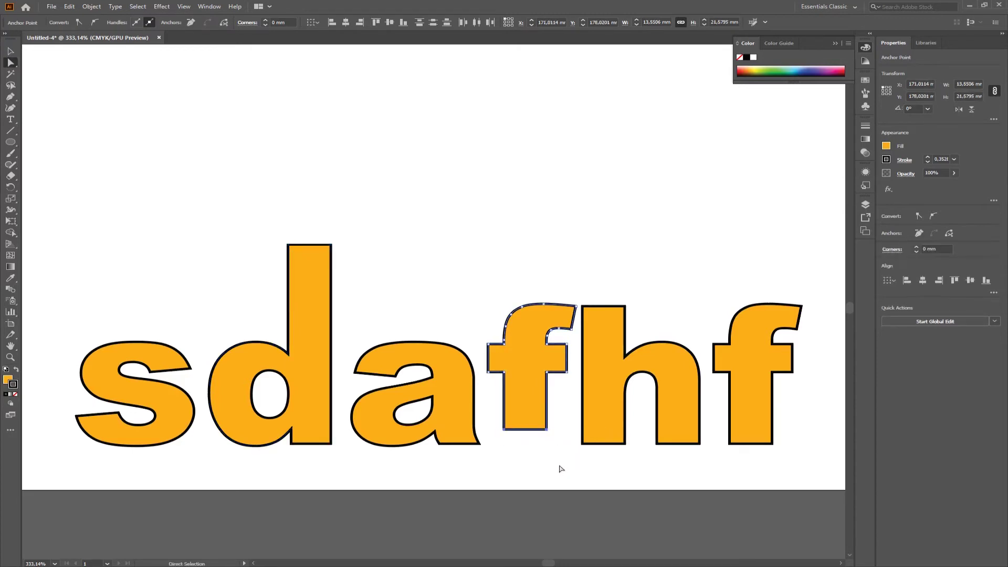
# - Round both bottom corners of the first f's stem and only the lower-left corner of the last f's stem
pyautogui.click(622, 457)
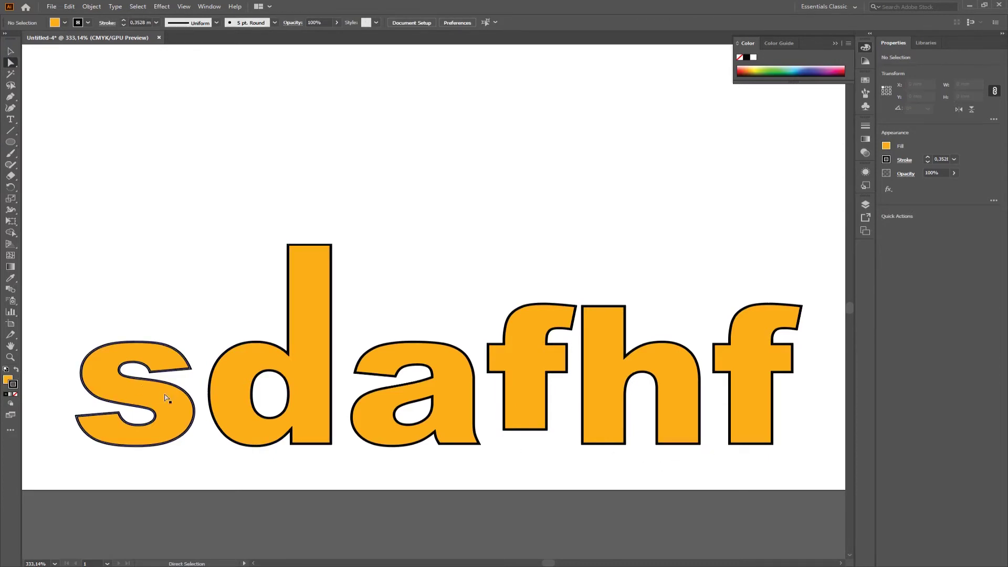
pyautogui.moveTo(500, 423)
pyautogui.mouseDown()
pyautogui.moveTo(518, 428)
pyautogui.moveTo(517, 418)
pyautogui.mouseUp()
pyautogui.click(546, 444)
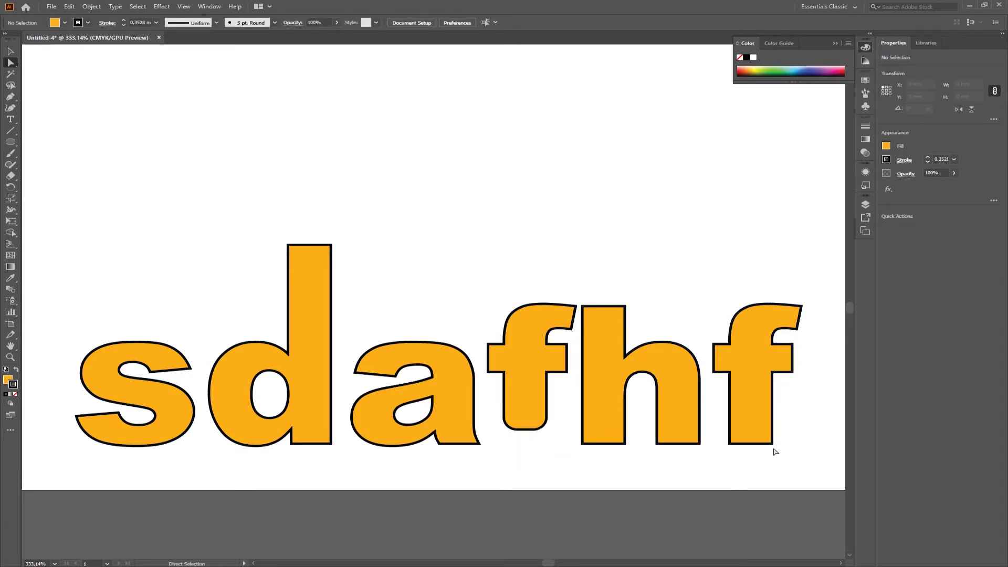
pyautogui.click(732, 445)
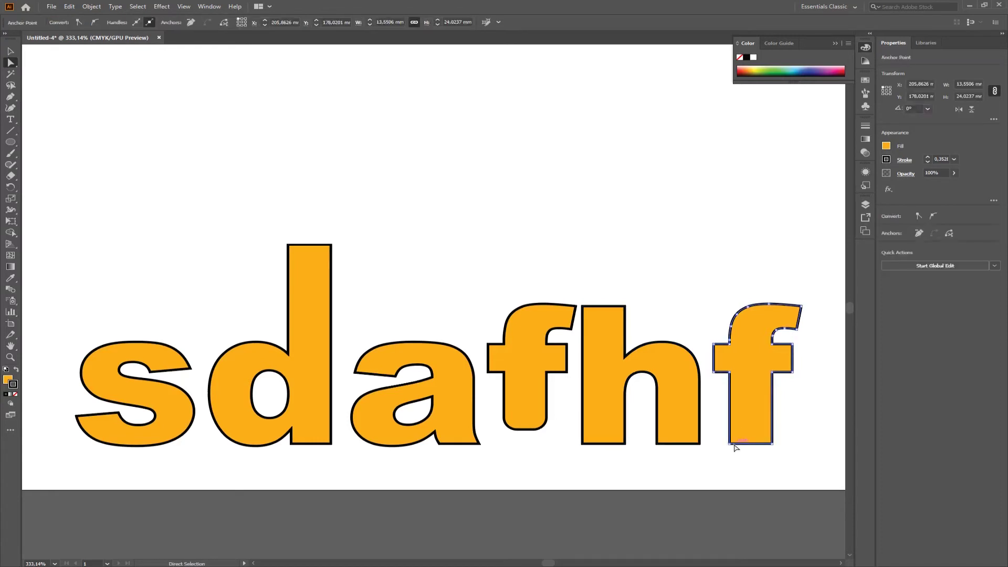
pyautogui.click(732, 444)
pyautogui.moveTo(737, 440); pyautogui.dragTo(776, 423)
pyautogui.click(810, 445)
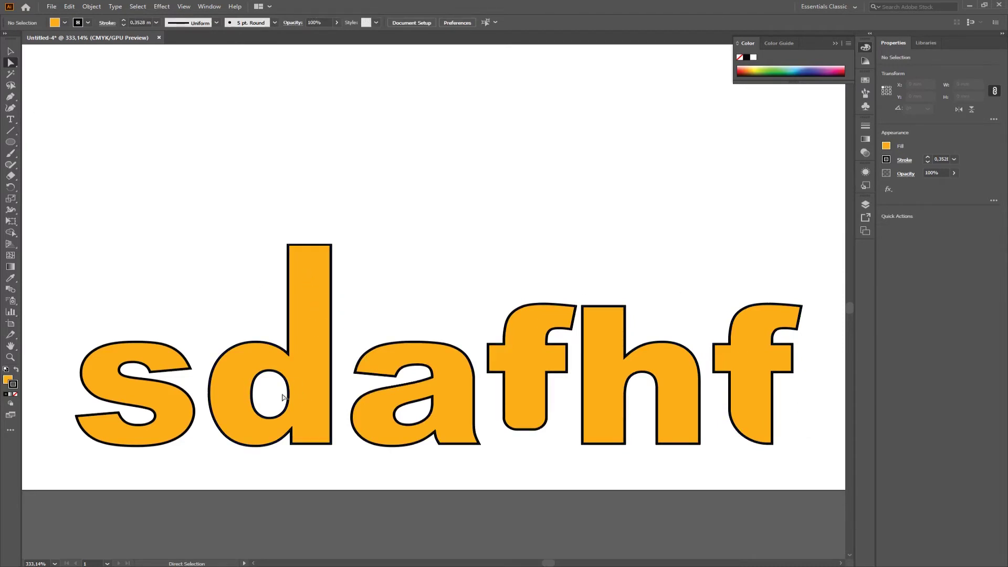
# - Release the compound path of the letter d and shift its inner oval slightly up and left inside the bowl
pyautogui.press('v')
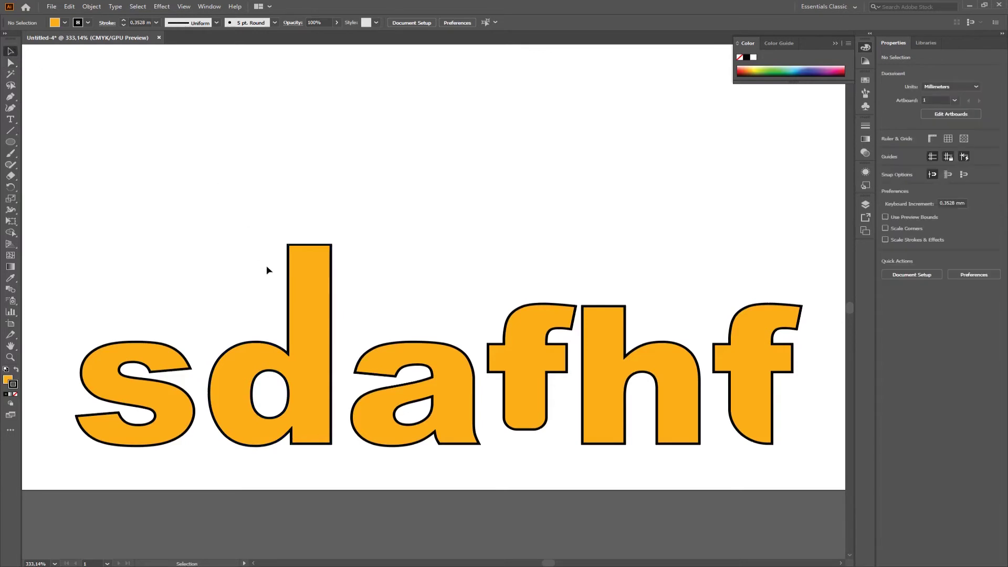
pyautogui.click(297, 320)
pyautogui.rightClick(294, 320)
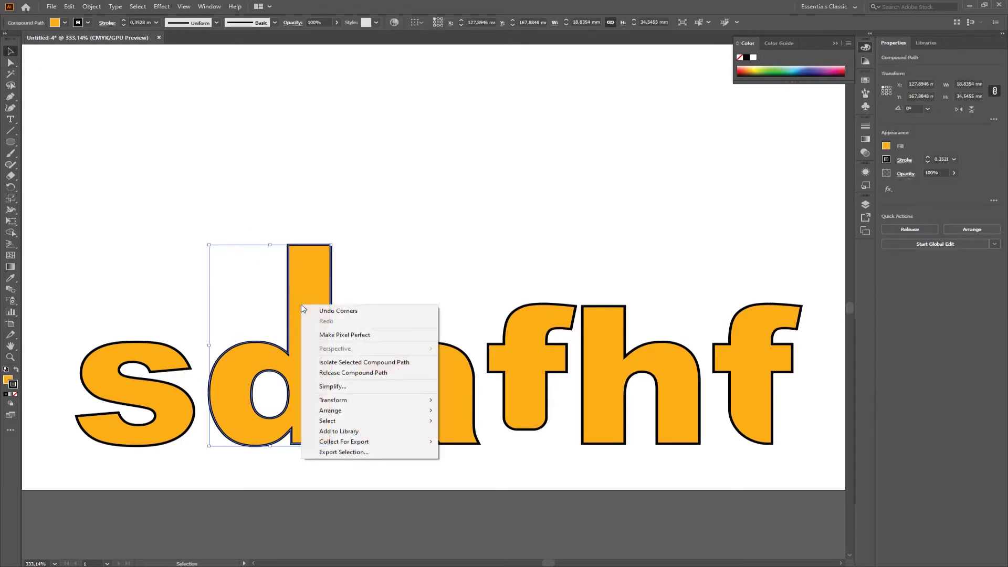
pyautogui.click(371, 370)
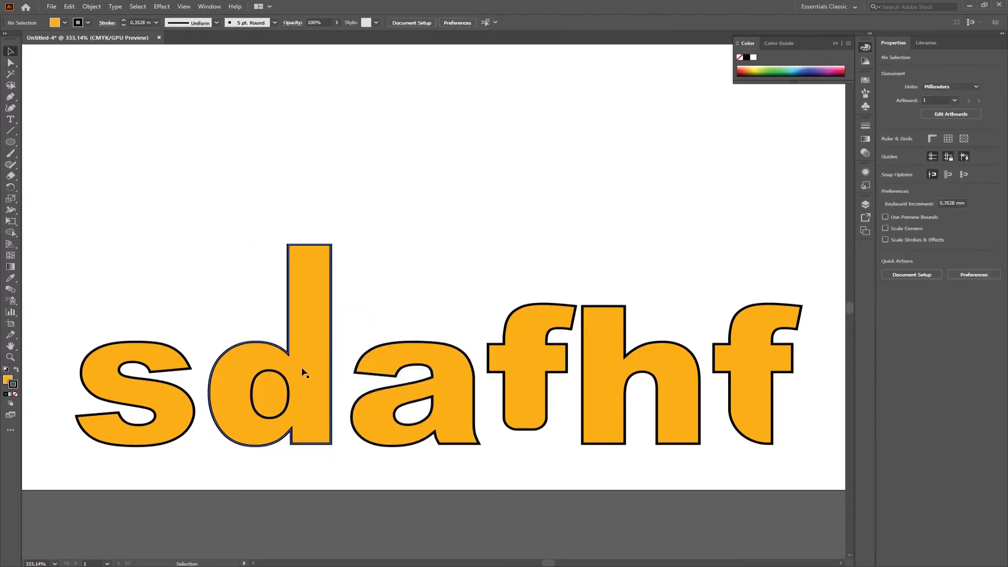
pyautogui.click(288, 389)
pyautogui.moveTo(289, 389); pyautogui.dragTo(239, 249)
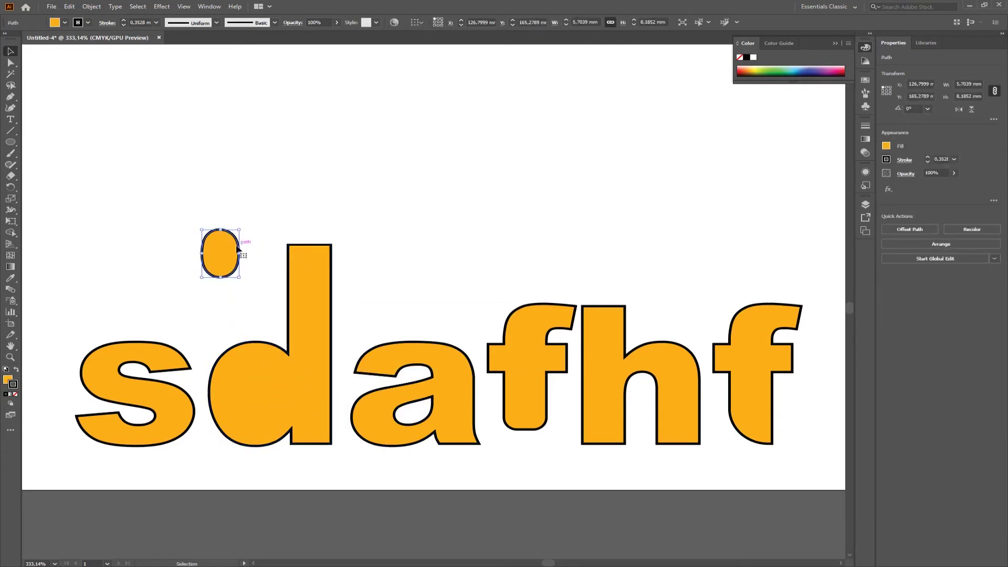
pyautogui.moveTo(240, 248); pyautogui.dragTo(272, 376)
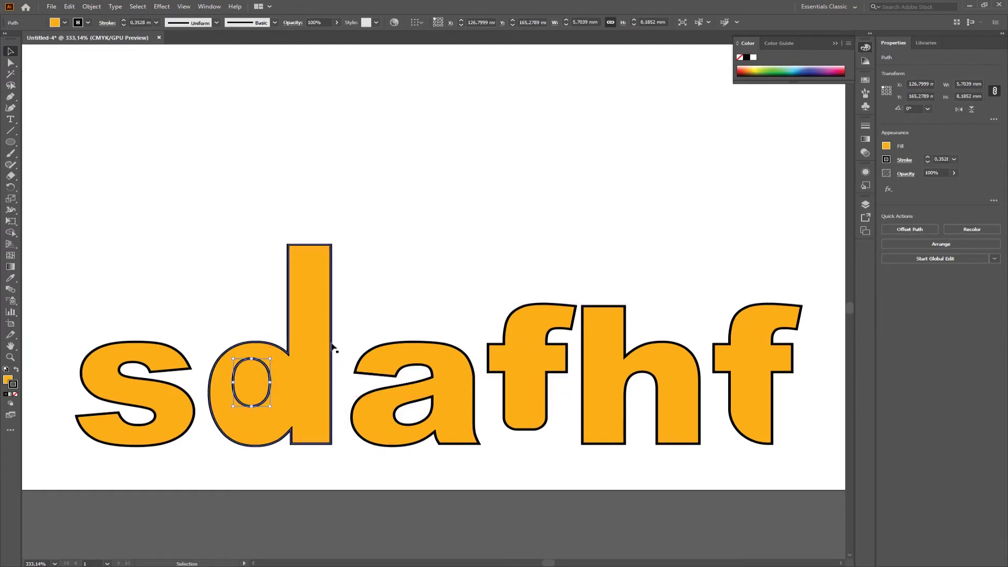
# - Combine the d's outer shape and the repositioned oval into a compound path to cut out the hole
pyautogui.keyDown('shift'); pyautogui.click(228, 416); pyautogui.keyUp('shift')
pyautogui.rightClick(254, 380)
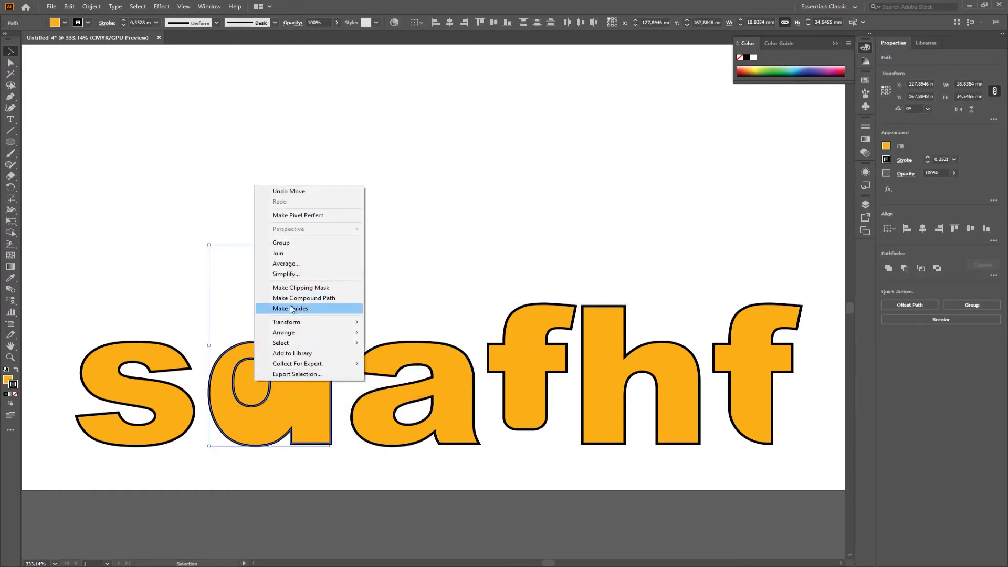
pyautogui.click(309, 299)
pyautogui.click(351, 456)
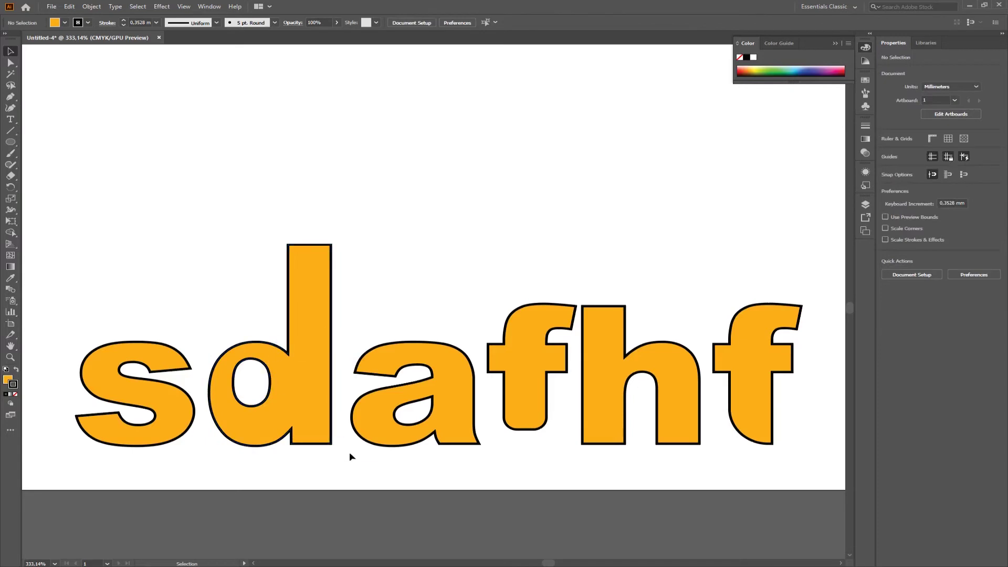
# - Delete all artwork from the artboard: the curved WELCOME TO text, the MIAMI lettering and the sdafhf letters
pyautogui.click(10, 358)
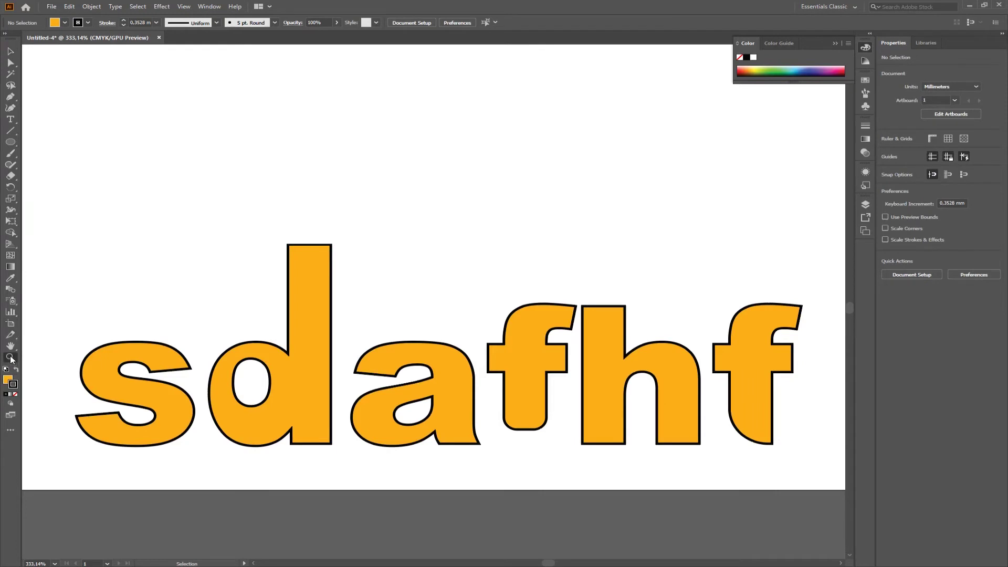
pyautogui.keyDown('alt'); pyautogui.click(257, 297); pyautogui.keyUp('alt')
pyautogui.keyDown('alt'); pyautogui.click(257, 297); pyautogui.keyUp('alt')
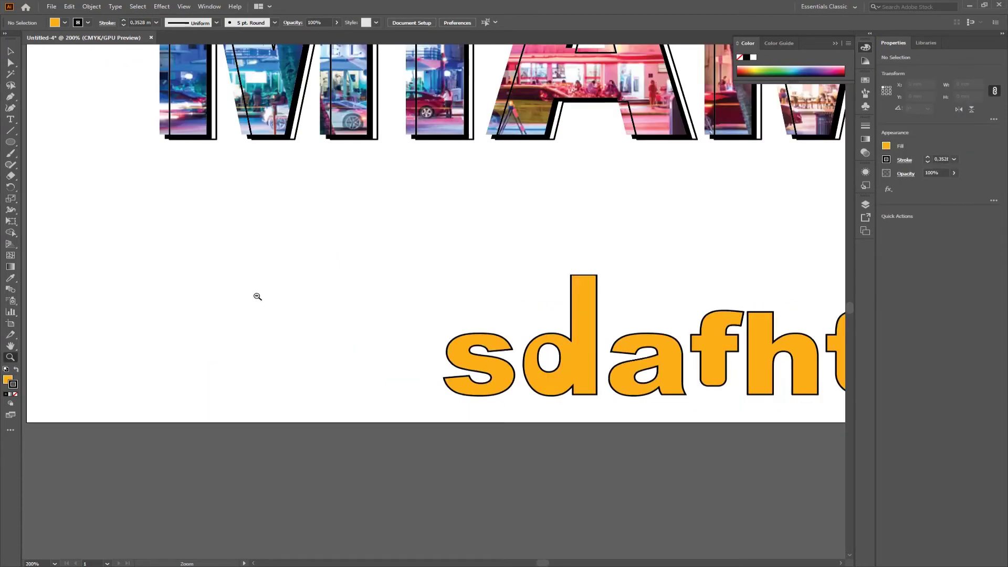
pyautogui.keyDown('alt'); pyautogui.click(257, 296); pyautogui.keyUp('alt')
pyautogui.keyDown('alt'); pyautogui.click(257, 296); pyautogui.keyUp('alt')
pyautogui.moveTo(553, 258); pyautogui.dragTo(213, 382)
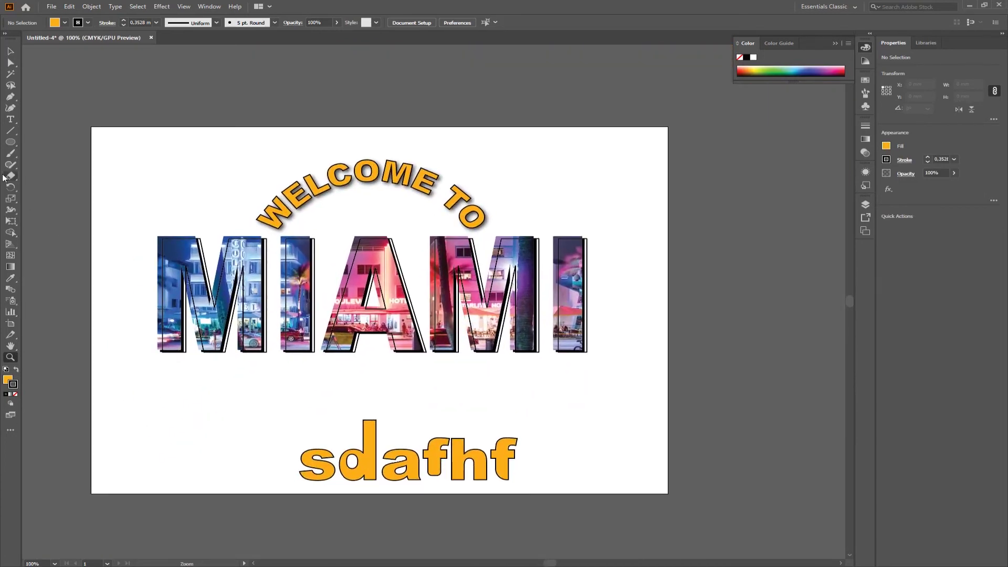
pyautogui.moveTo(639, 165); pyautogui.dragTo(327, 393)
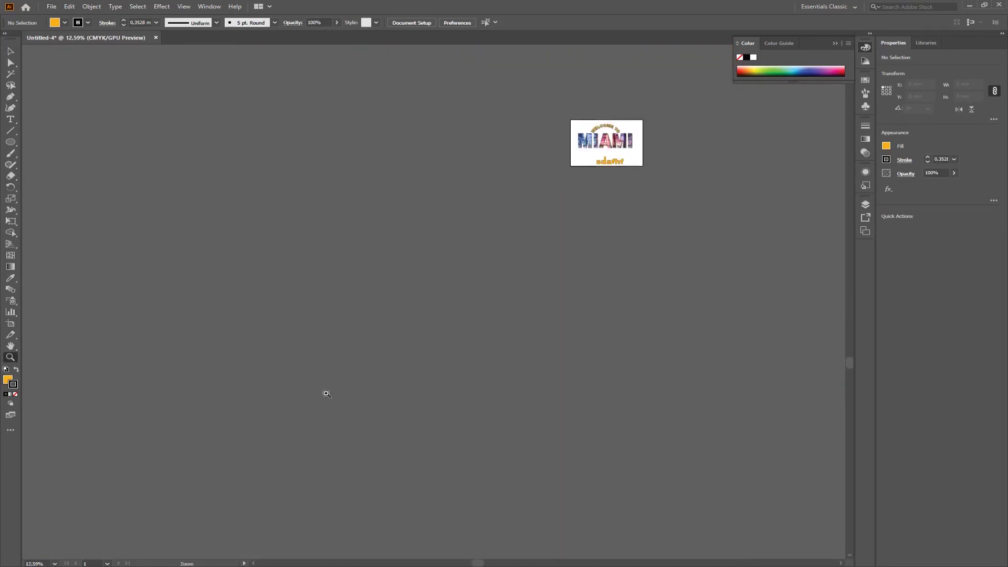
pyautogui.moveTo(496, 155); pyautogui.dragTo(693, 162)
pyautogui.moveTo(792, 160); pyautogui.dragTo(272, 303)
pyautogui.moveTo(415, 295); pyautogui.dragTo(518, 295)
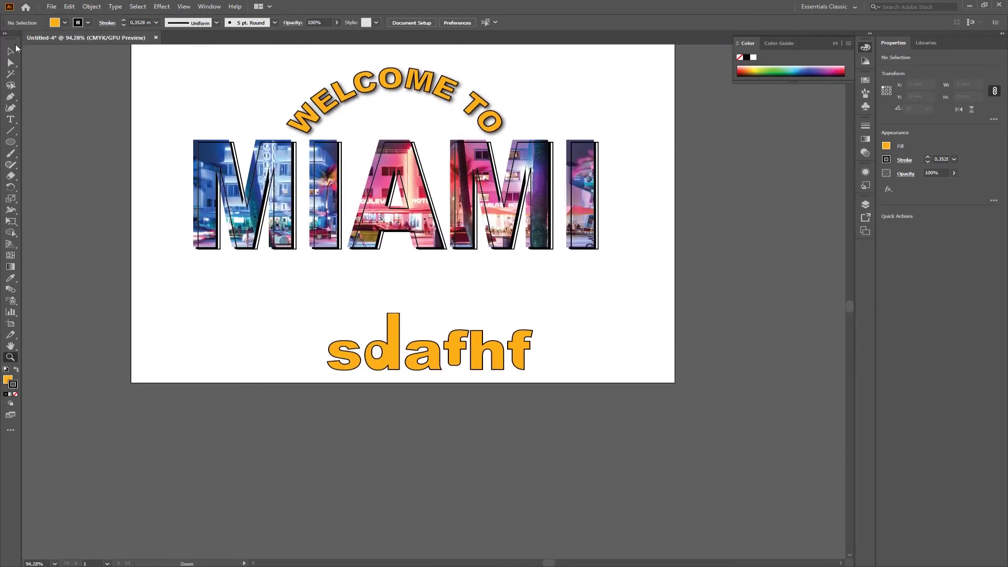
pyautogui.click(11, 50)
pyautogui.moveTo(589, 351); pyautogui.dragTo(193, 58)
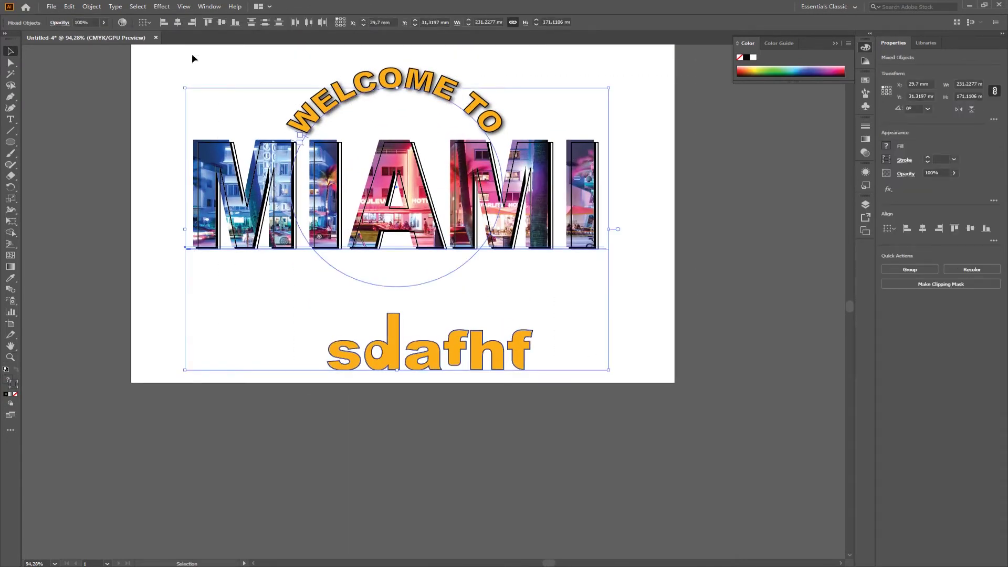
pyautogui.press('Delete')
pyautogui.moveTo(342, 203); pyautogui.dragTo(331, 266)
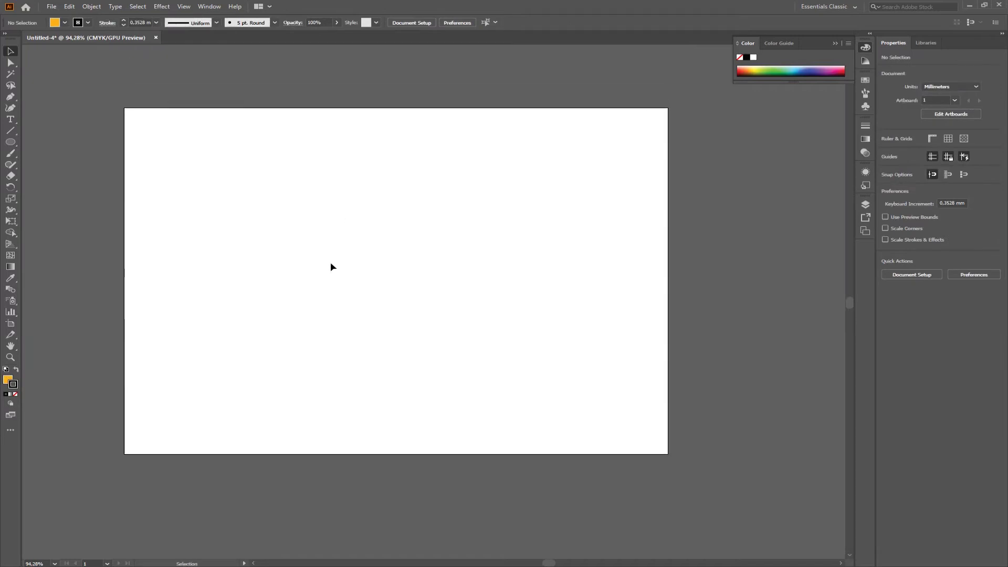
# - Place bus.png from the images folder, unlinked, near the middle of the artboard at about 120.7 mm square
pyautogui.click(51, 5)
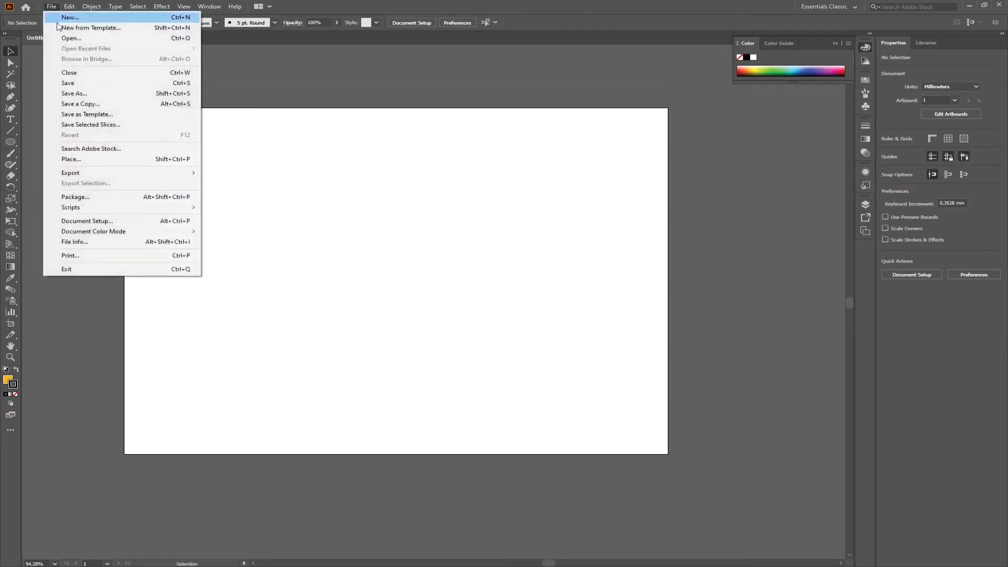
pyautogui.click(72, 160)
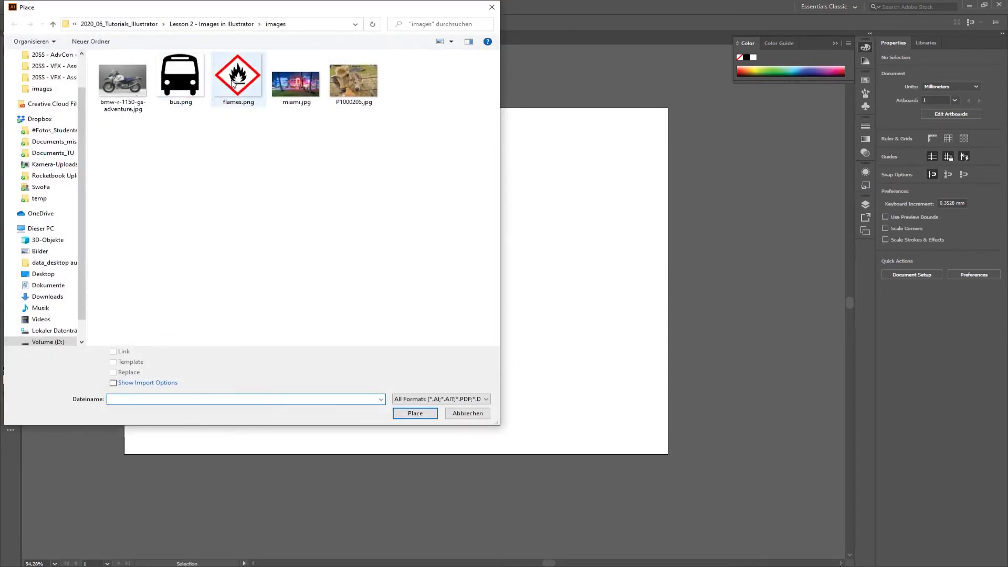
pyautogui.click(233, 87)
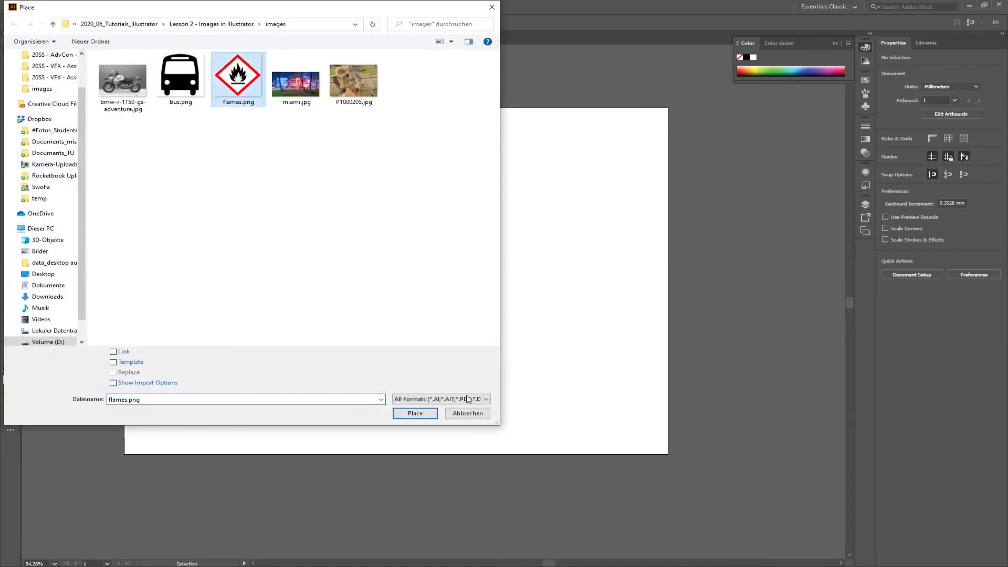
pyautogui.click(186, 84)
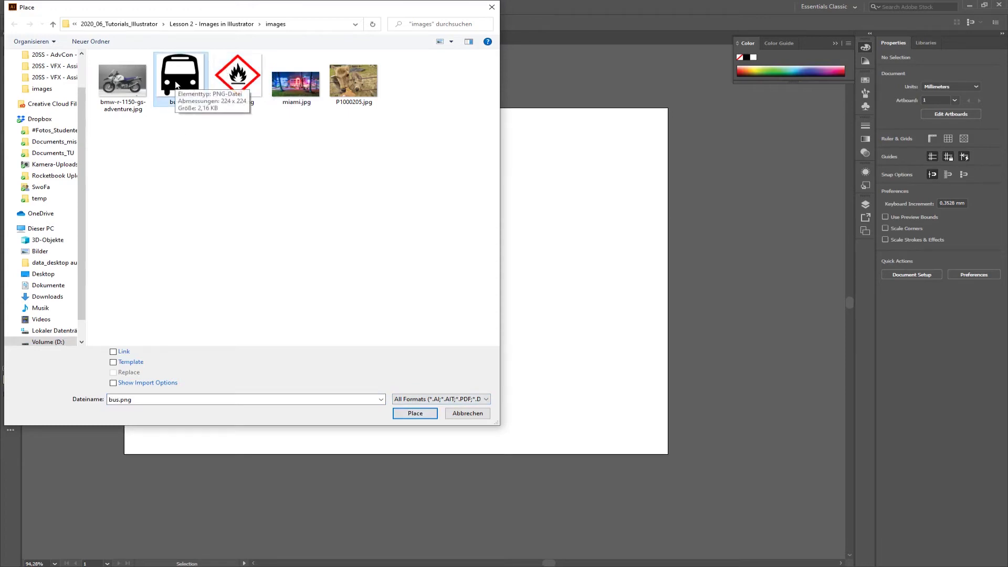
pyautogui.click(428, 414)
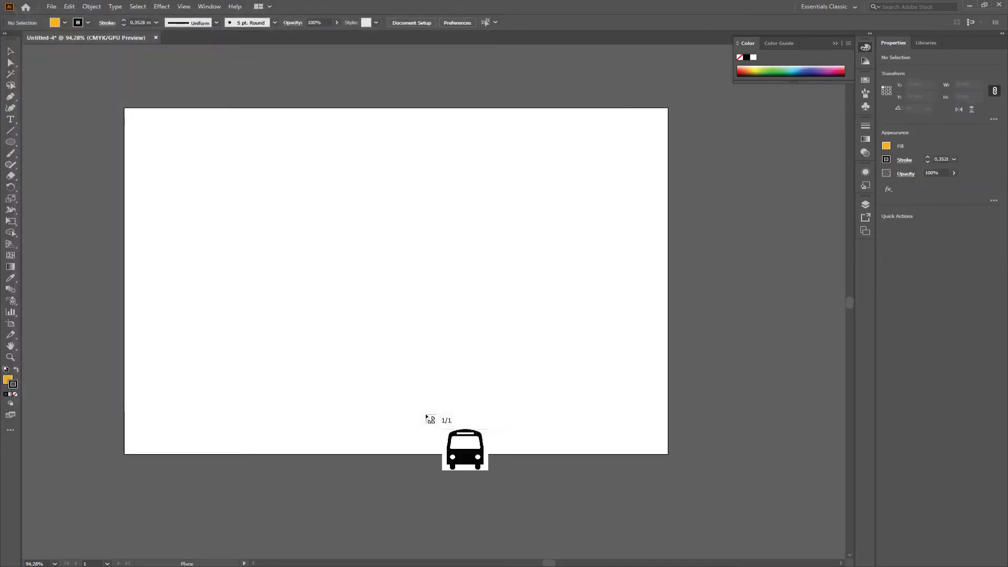
pyautogui.moveTo(317, 235); pyautogui.dragTo(566, 394)
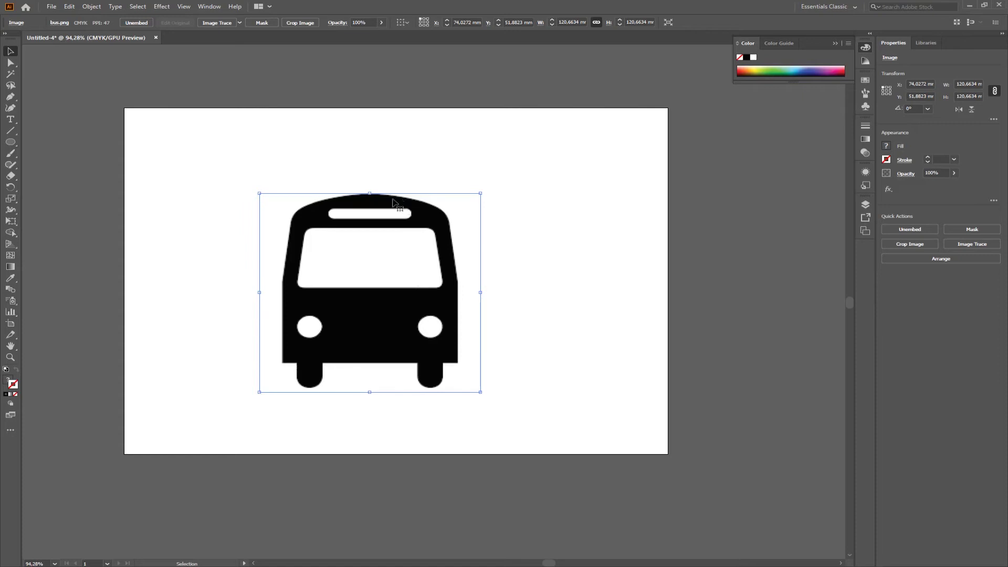
# - Examine the edges of the bus image's roof at pixel level, then return to a view of the whole artboard
pyautogui.click(10, 357)
pyautogui.moveTo(401, 222); pyautogui.dragTo(735, 266)
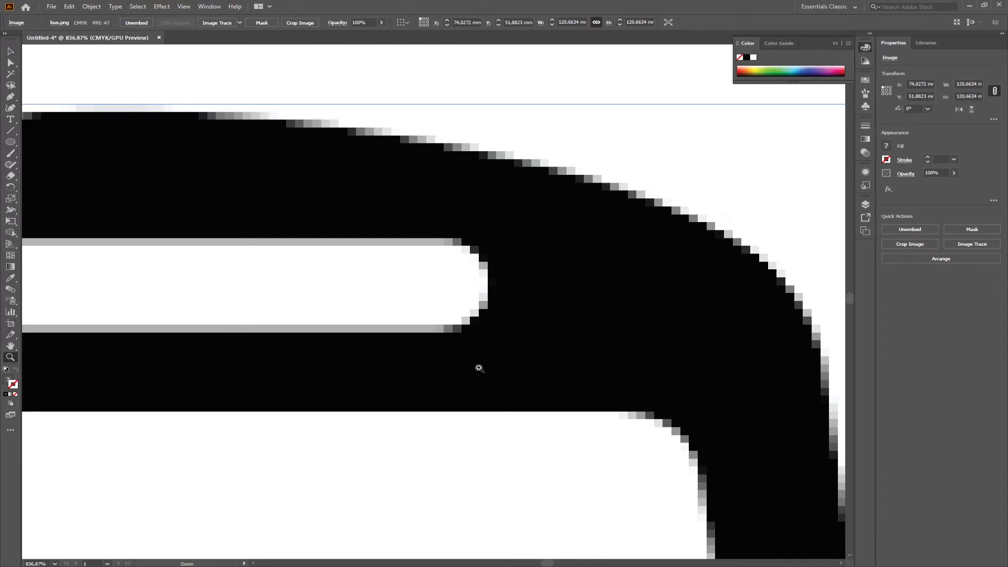
pyautogui.keyDown('alt'); pyautogui.click(301, 384); pyautogui.keyUp('alt')
pyautogui.keyDown('alt'); pyautogui.click(301, 384); pyautogui.keyUp('alt')
pyautogui.keyDown('alt'); pyautogui.click(300, 384); pyautogui.keyUp('alt')
pyautogui.keyDown('alt'); pyautogui.click(301, 384); pyautogui.keyUp('alt')
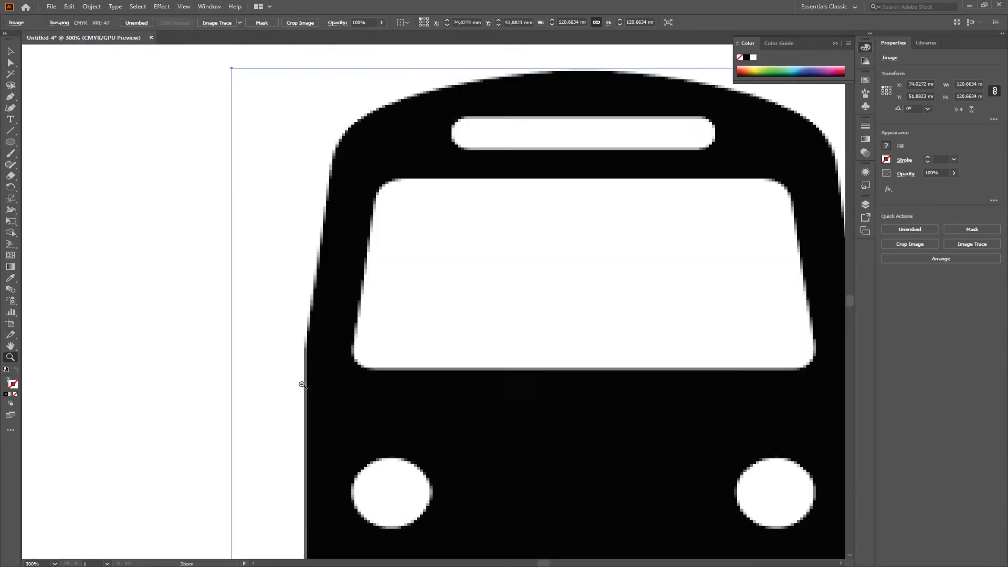
pyautogui.keyDown('alt'); pyautogui.click(301, 384); pyautogui.keyUp('alt')
pyautogui.moveTo(565, 345); pyautogui.dragTo(325, 341)
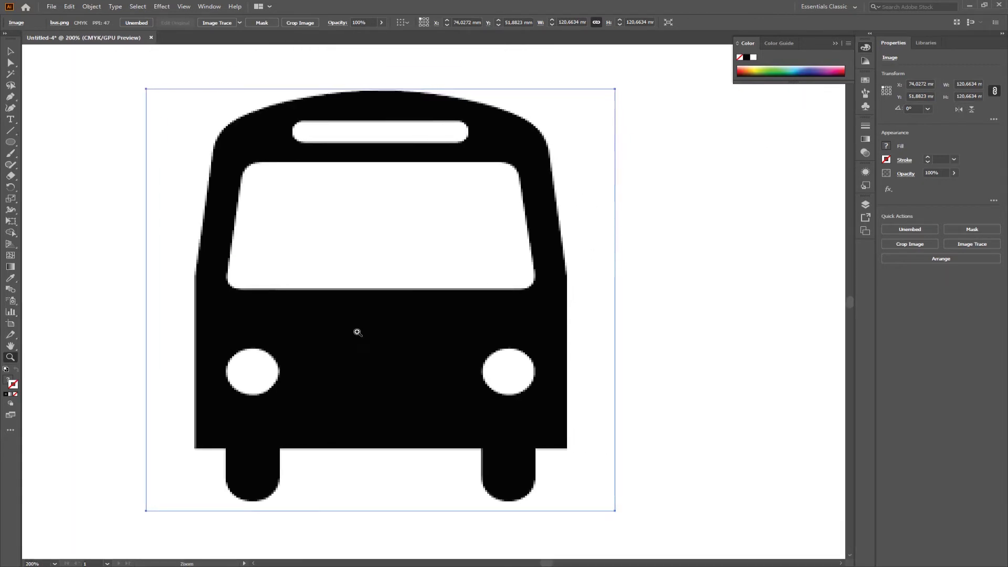
pyautogui.keyDown('alt'); pyautogui.click(358, 332); pyautogui.keyUp('alt')
pyautogui.keyDown('alt'); pyautogui.click(358, 333); pyautogui.keyUp('alt')
pyautogui.moveTo(443, 327); pyautogui.dragTo(426, 327)
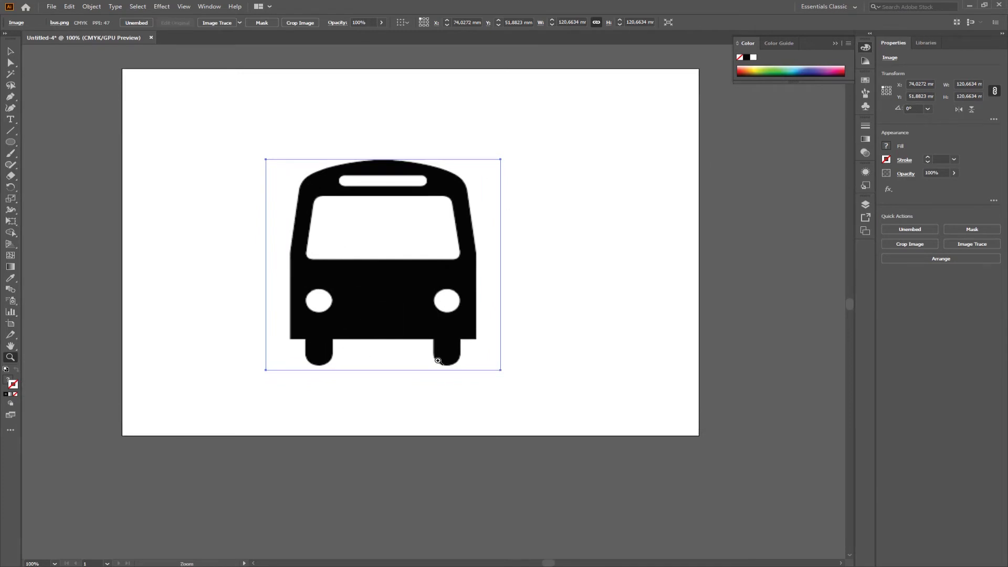
# - Move the bus image toward the artboard's left side, to about X 25.4 mm, Y 41.9 mm
pyautogui.click(11, 51)
pyautogui.moveTo(360, 301); pyautogui.dragTo(266, 284)
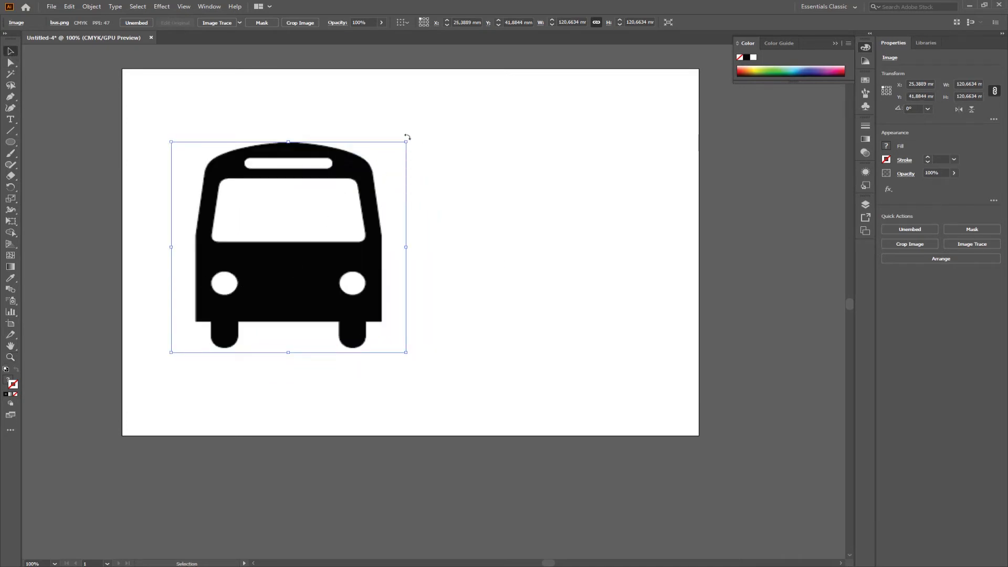
pyautogui.moveTo(406, 141); pyautogui.dragTo(348, 193)
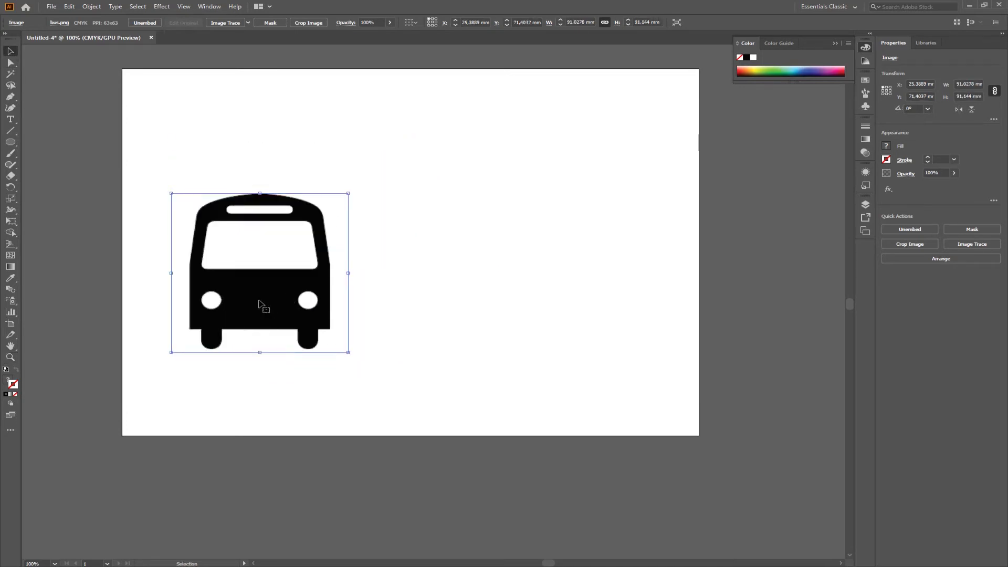
pyautogui.moveTo(261, 304); pyautogui.dragTo(253, 296)
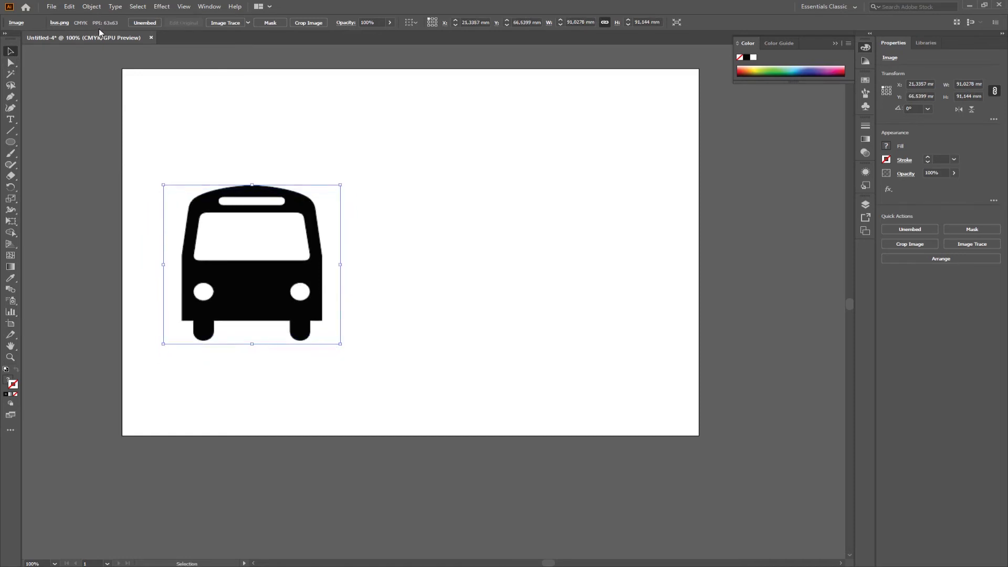
pyautogui.hotkey('ctrl', 'z')
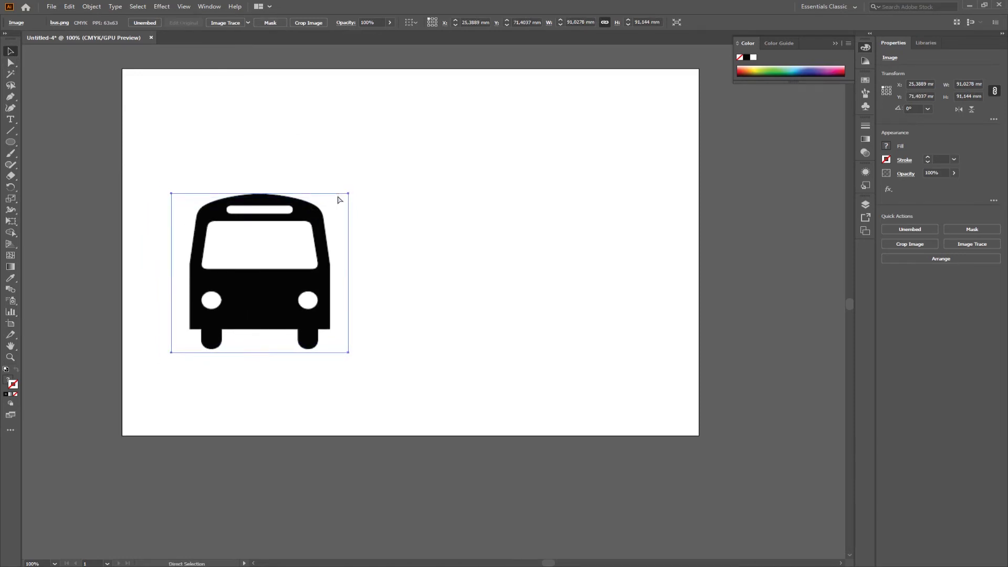
pyautogui.hotkey('ctrl', 'z')
# - Scale the bus image down proportionally from its upper-right corner to about 89.8 mm square
pyautogui.moveTo(406, 140); pyautogui.dragTo(328, 198)
pyautogui.click(367, 270)
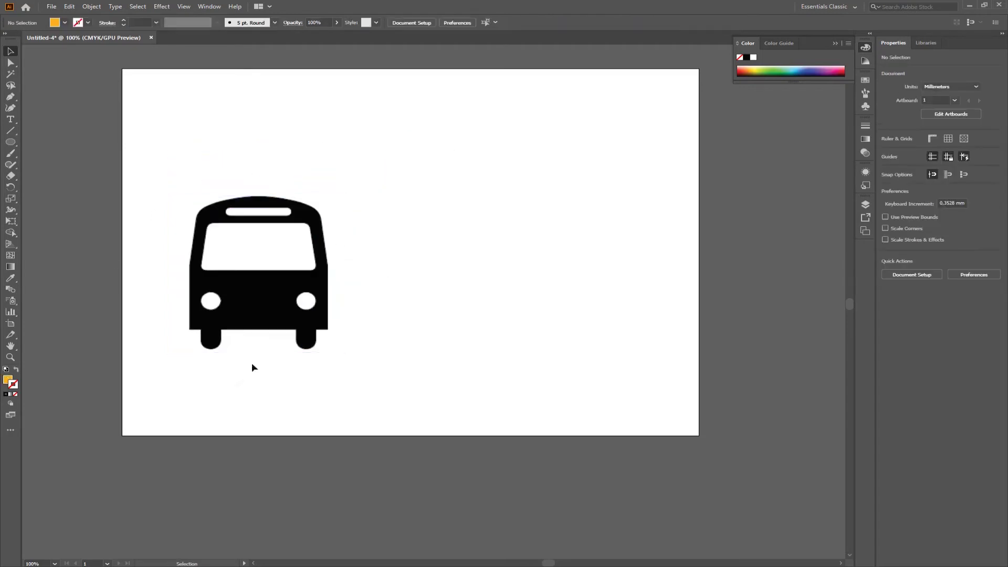
# - Trace the placed bus image with Image Trace using the default settings
pyautogui.click(300, 316)
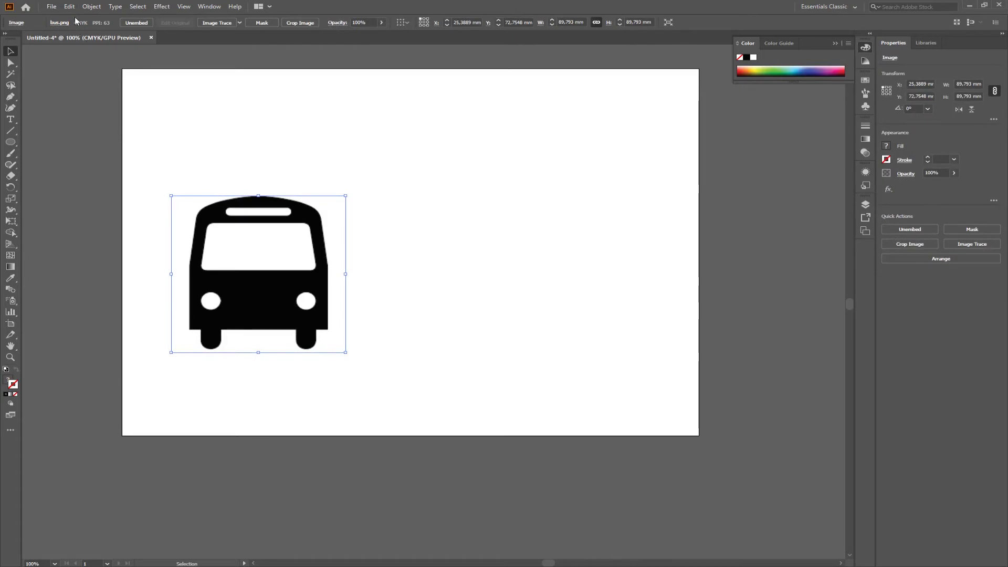
pyautogui.click(92, 6)
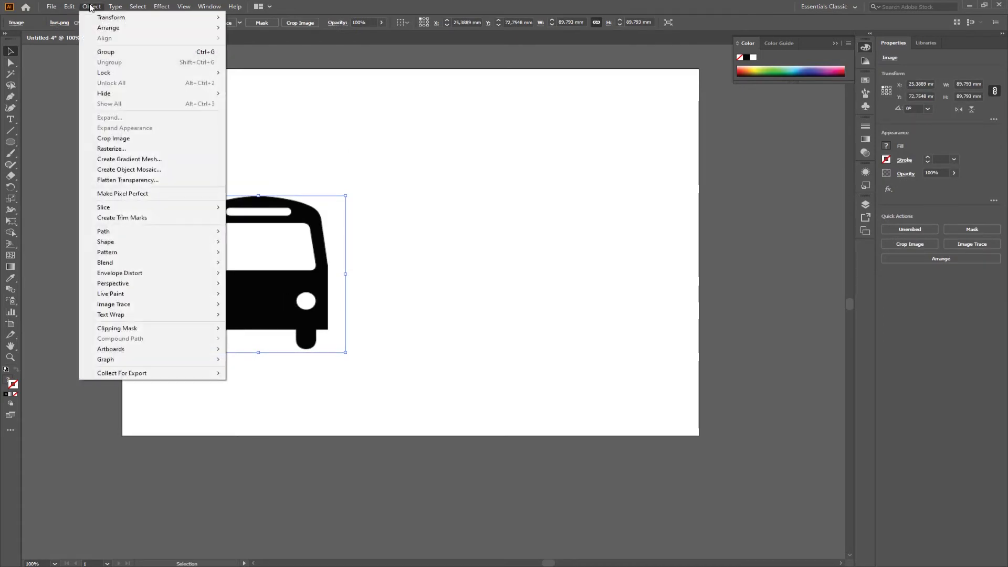
pyautogui.moveTo(220, 306)
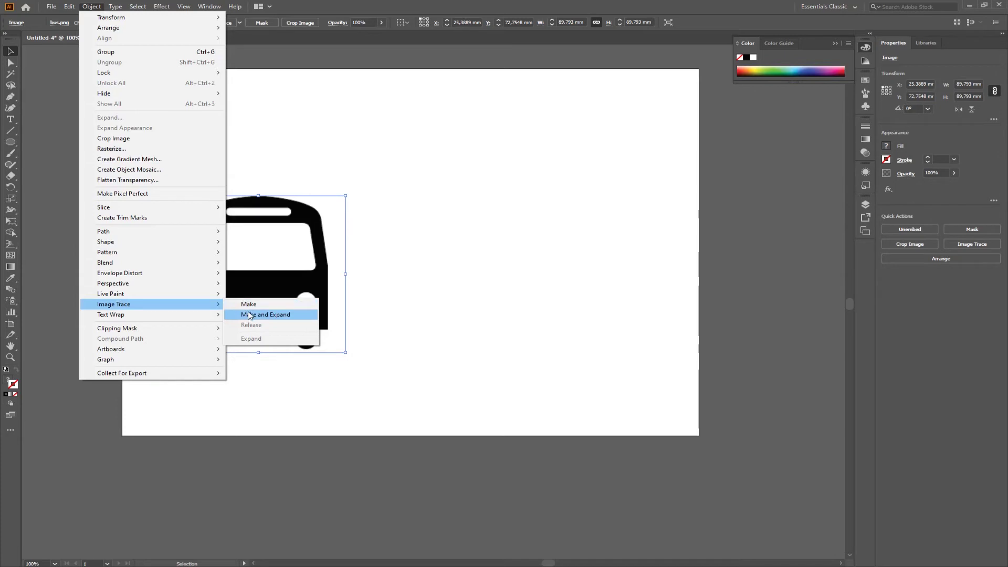
pyautogui.click(248, 306)
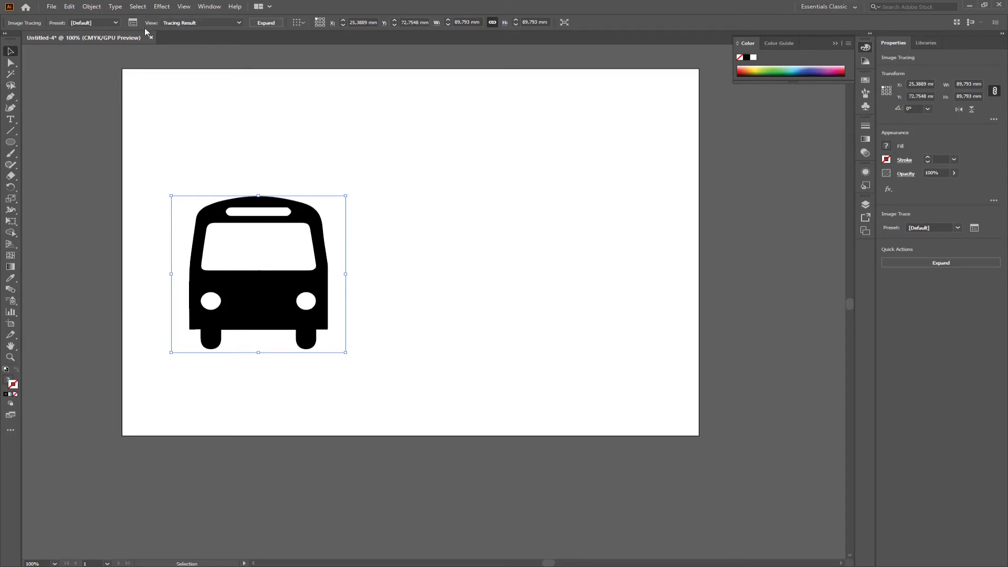
# - Apply the Black and White Logo preset to the bus tracing and collapse the advanced trace options
pyautogui.click(206, 7)
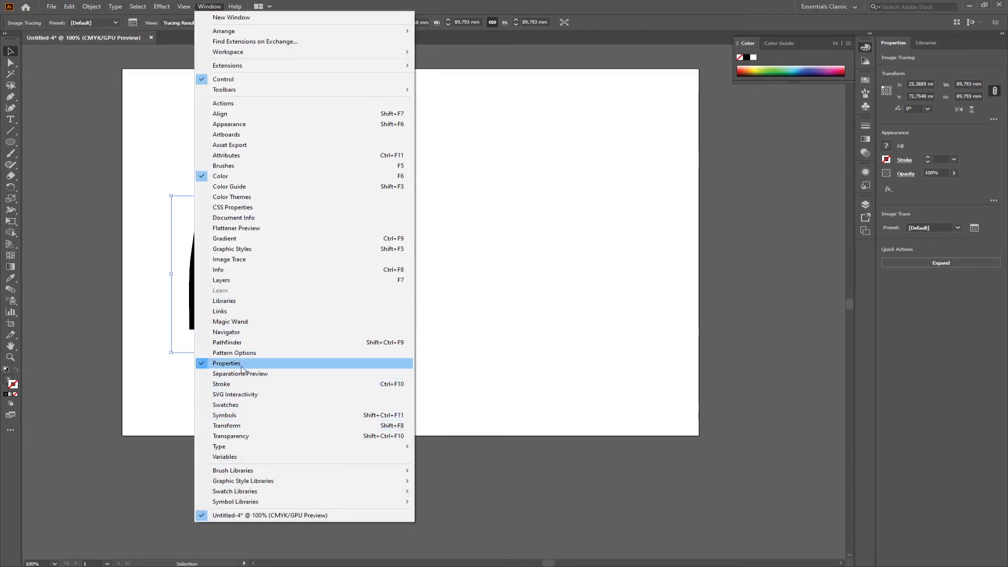
pyautogui.click(236, 259)
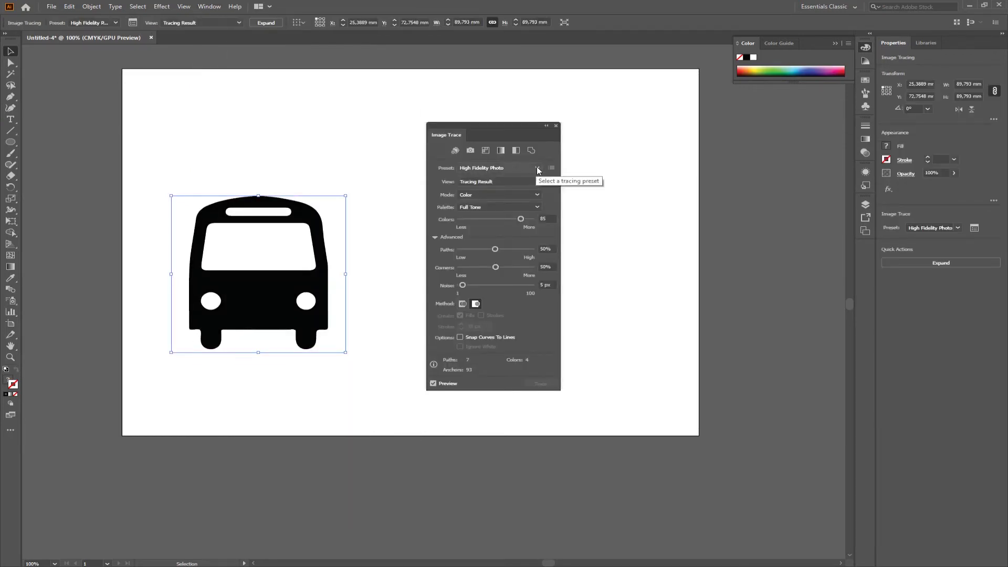
pyautogui.click(537, 168)
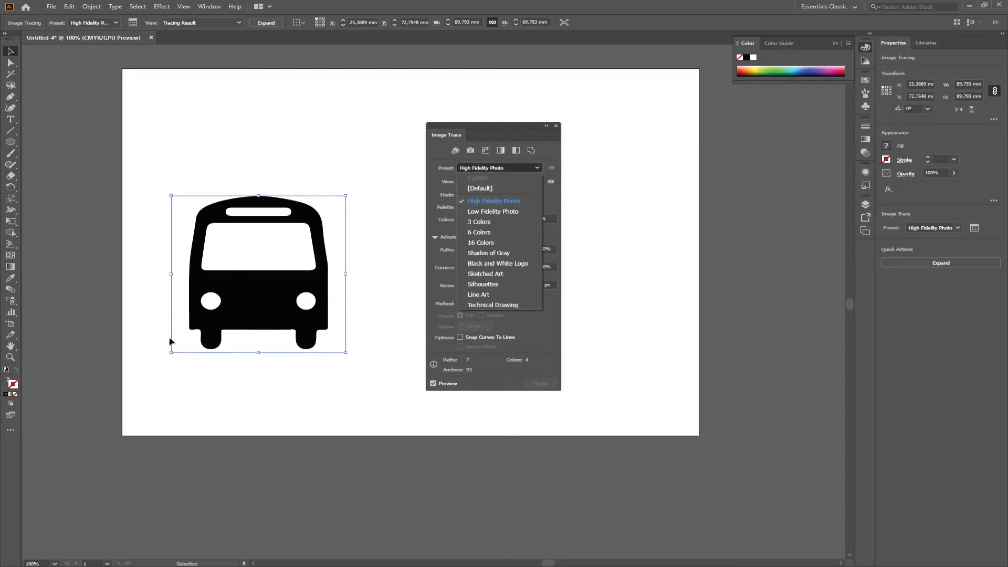
pyautogui.click(495, 263)
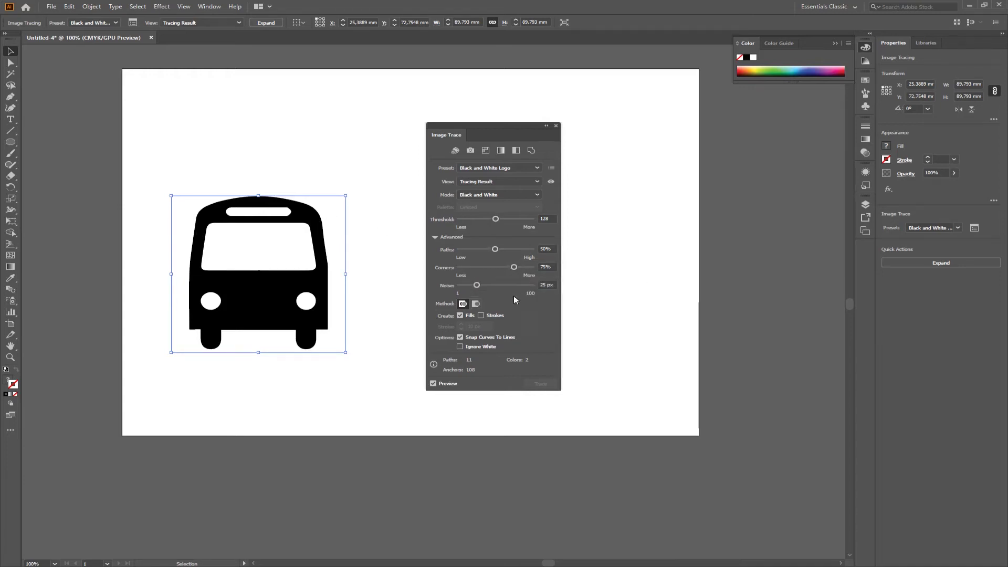
pyautogui.click(435, 237)
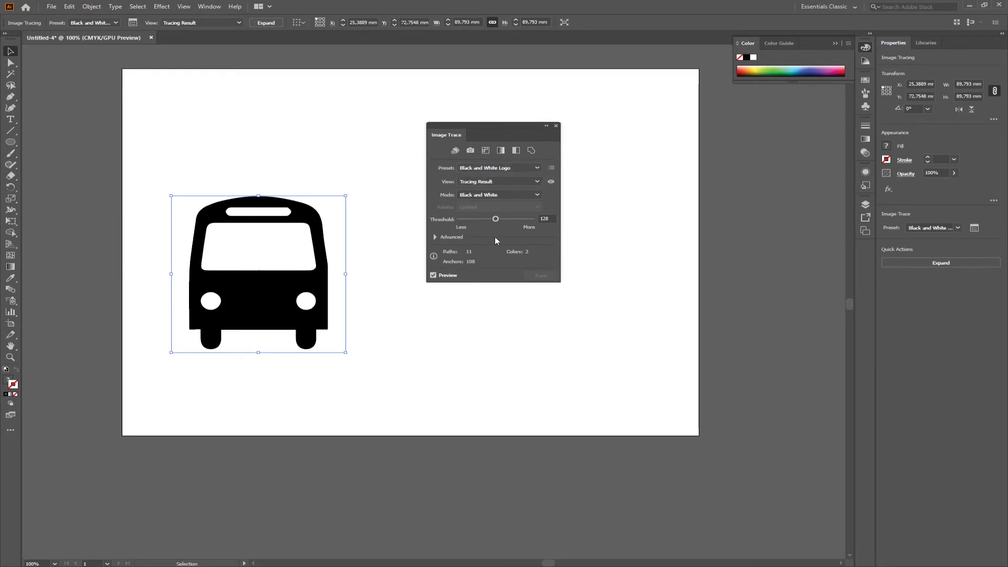
# - Expand the bus tracing into vector paths and move the resulting group up to about X 27 mm, Y 47.5 mm
pyautogui.click(265, 23)
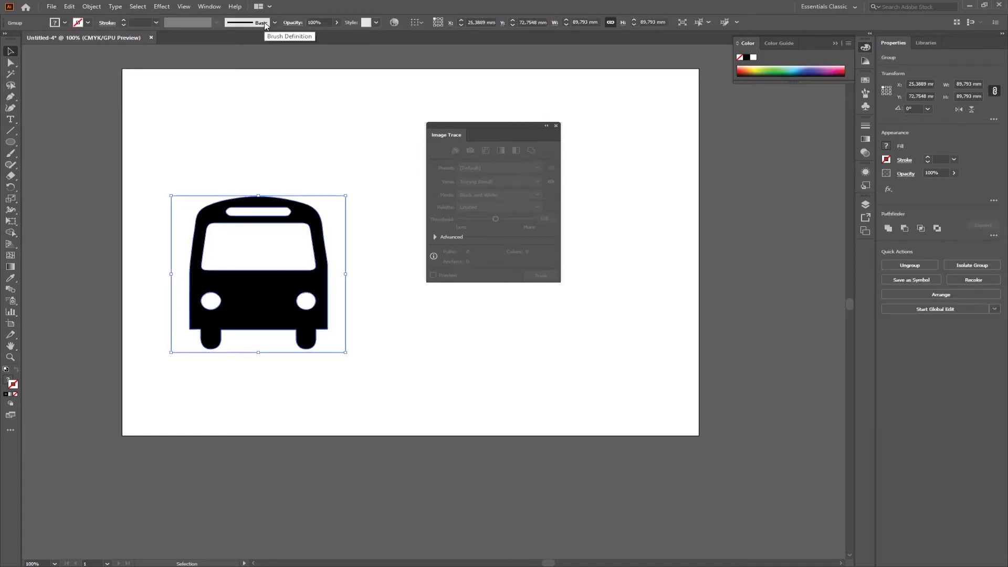
pyautogui.click(557, 130)
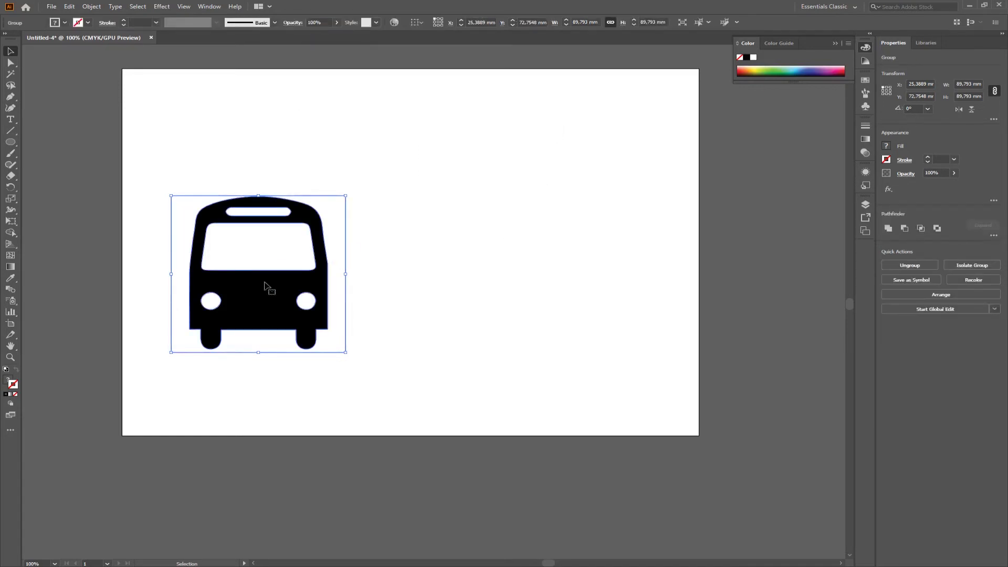
pyautogui.moveTo(255, 276)
pyautogui.mouseDown()
pyautogui.moveTo(349, 244)
pyautogui.moveTo(259, 219)
pyautogui.mouseUp()
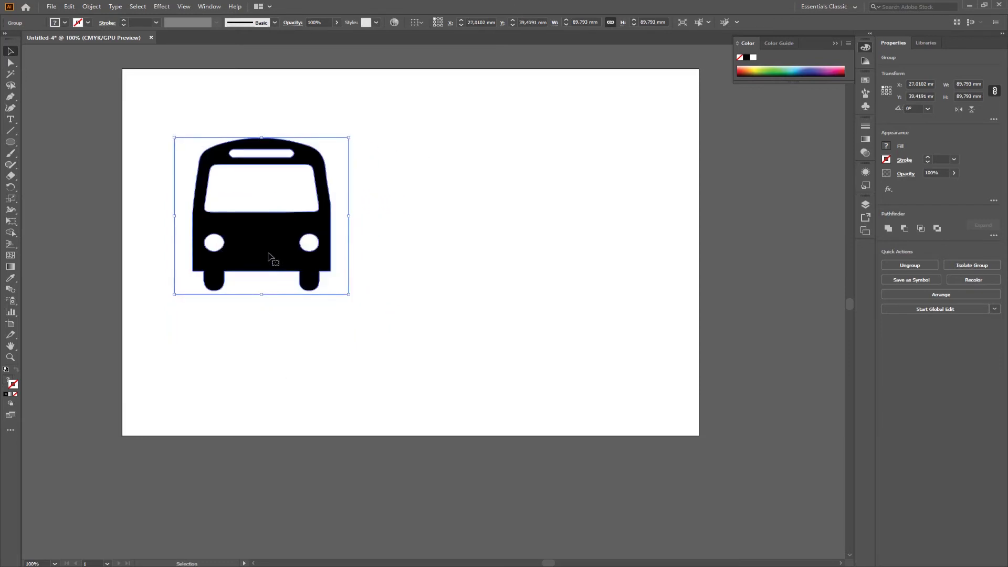
pyautogui.moveTo(268, 253); pyautogui.dragTo(268, 267)
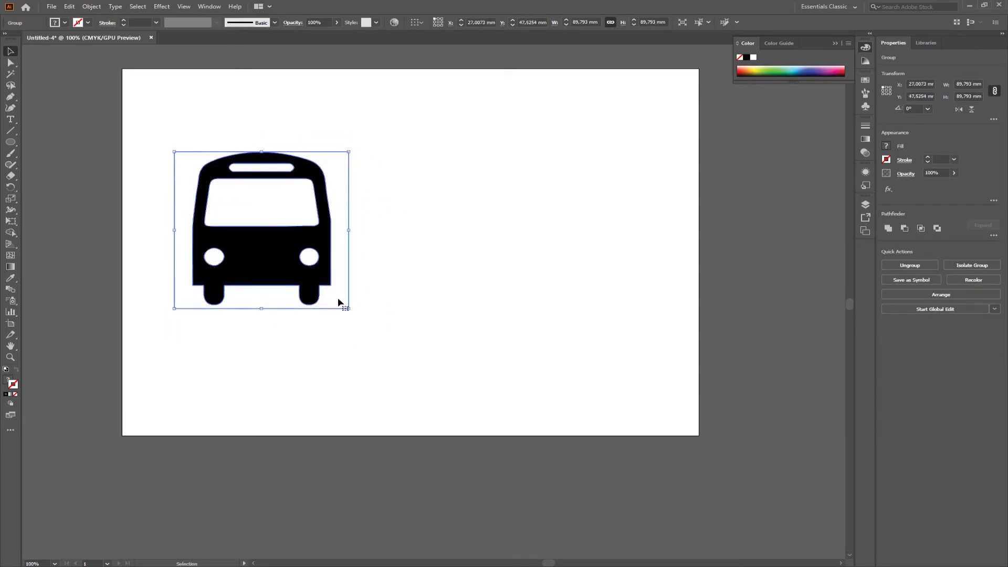
pyautogui.click(414, 318)
pyautogui.click(313, 297)
pyautogui.click(381, 264)
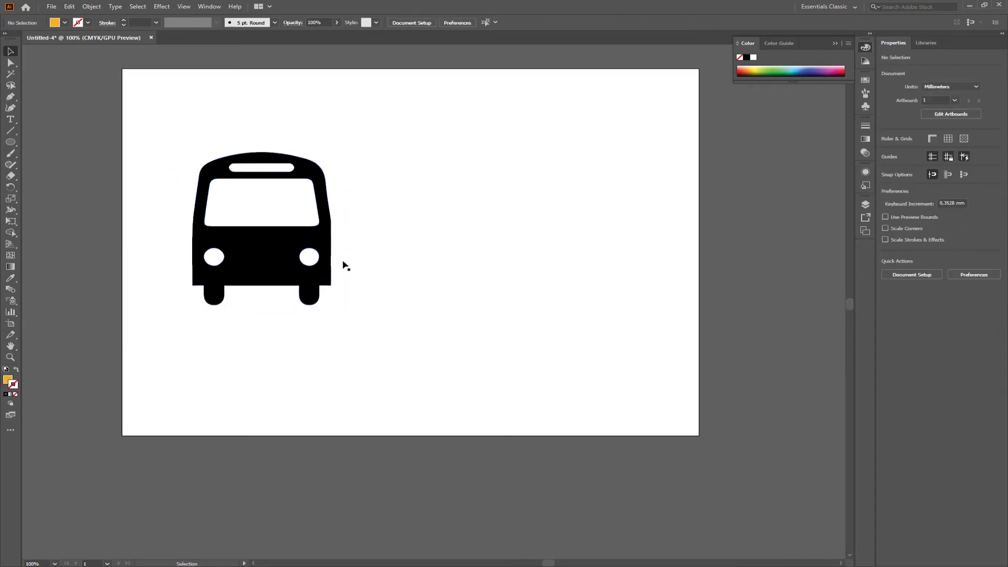
# - Ungroup the expanded bus so its traced shapes can be selected separately
pyautogui.click(277, 259)
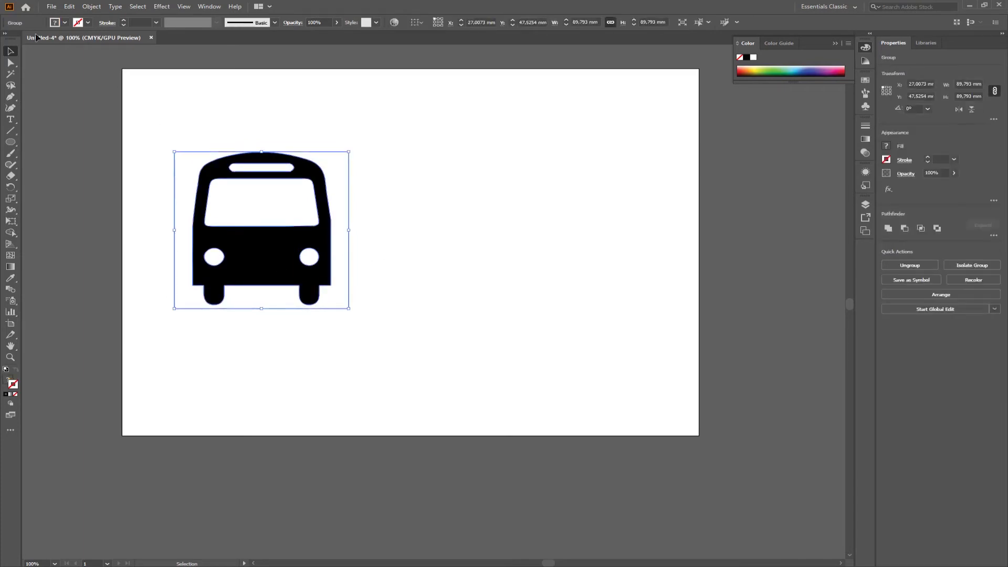
pyautogui.rightClick(253, 250)
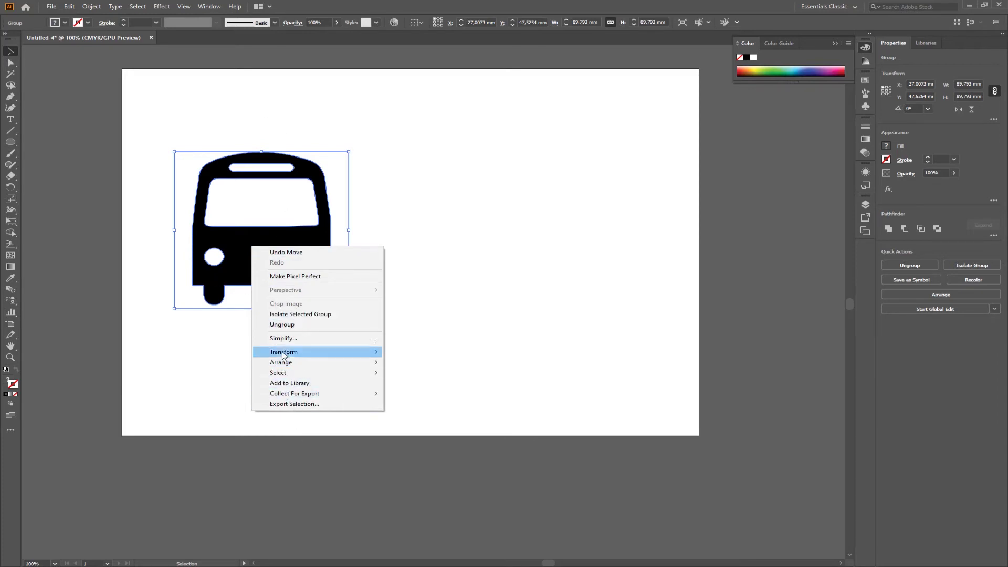
pyautogui.click(283, 325)
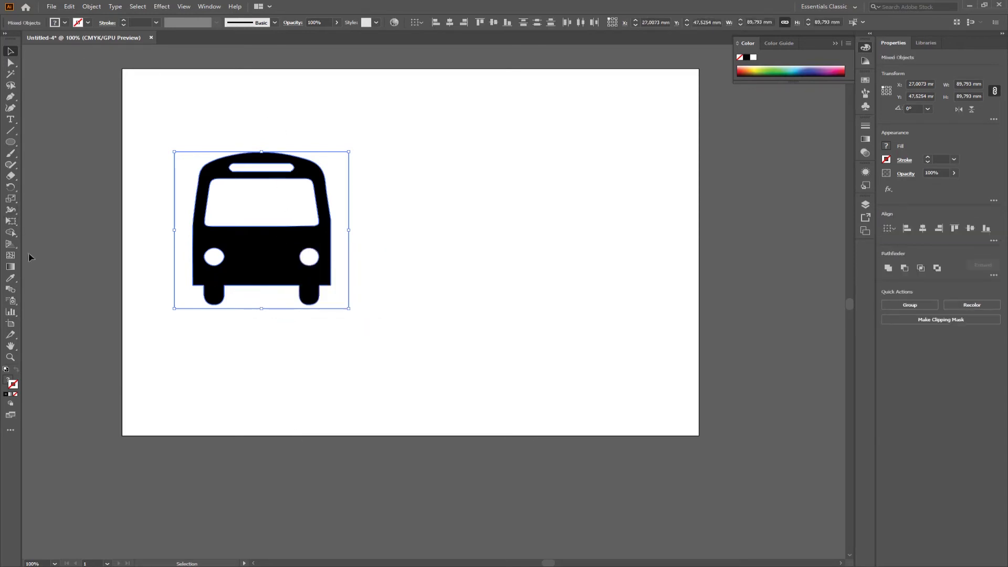
# - Fill the white background compound path around the bus with a medium grey
pyautogui.click(11, 359)
pyautogui.click(299, 218)
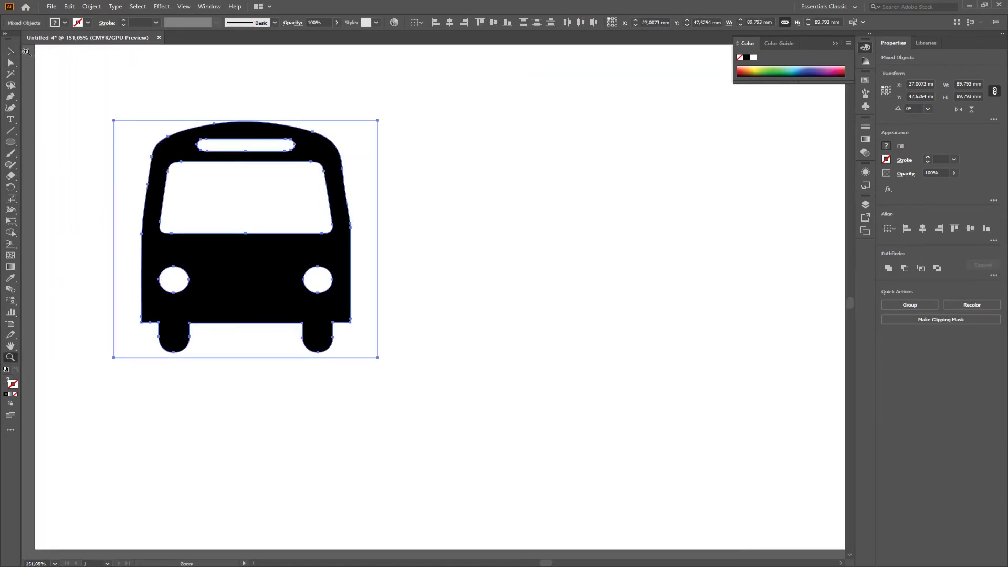
pyautogui.click(11, 51)
pyautogui.click(443, 214)
pyautogui.click(344, 181)
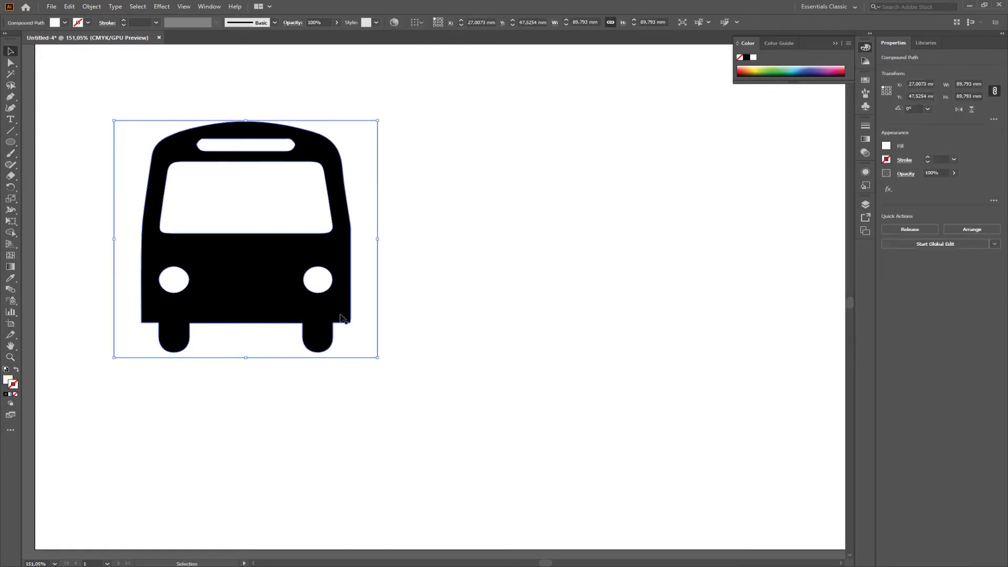
pyautogui.click(8, 381)
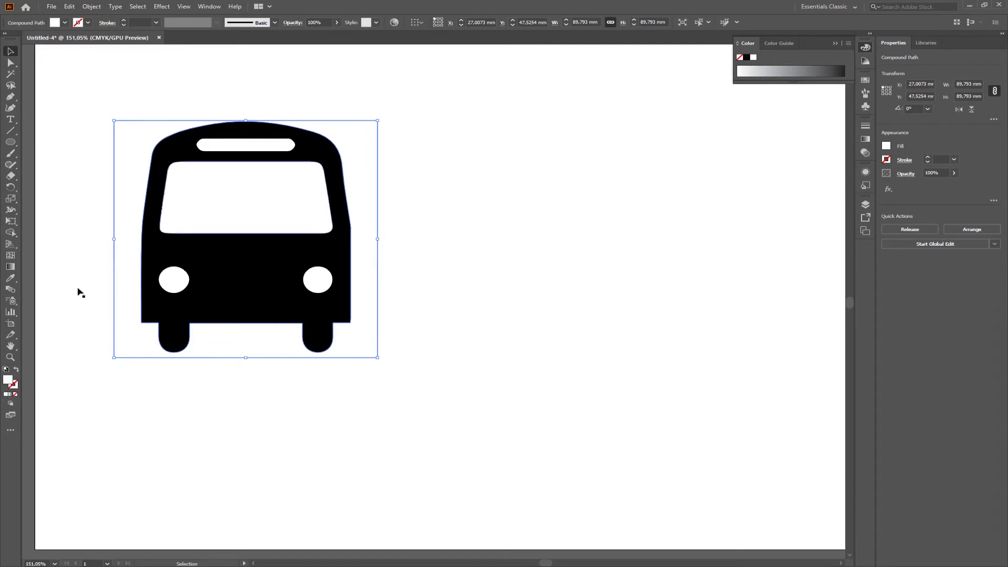
pyautogui.doubleClick(10, 383)
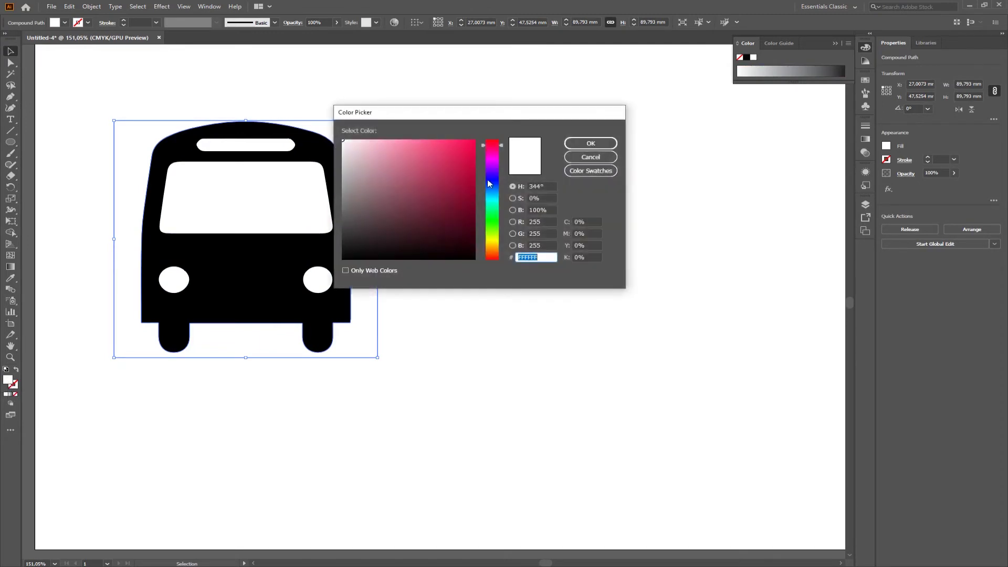
pyautogui.click(446, 182)
pyautogui.click(582, 144)
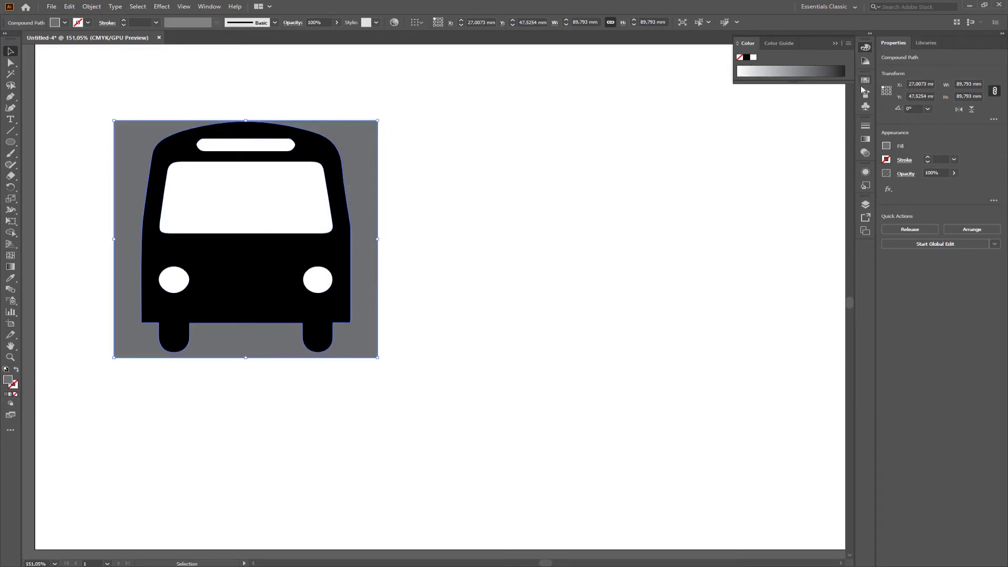
# - Recolor the background shape around the bus with the red swatch, and delete that shape
pyautogui.click(865, 81)
pyautogui.click(763, 105)
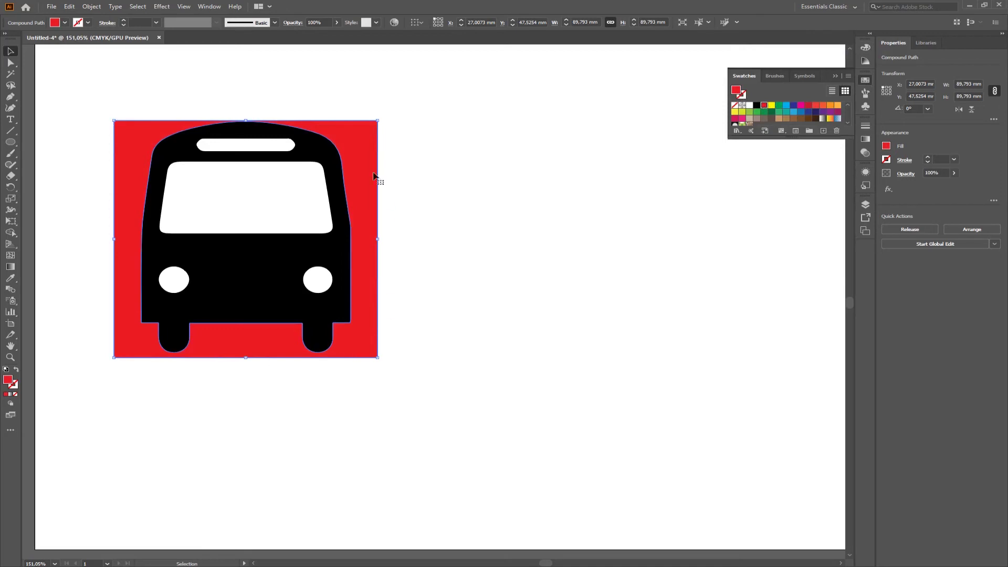
pyautogui.click(525, 120)
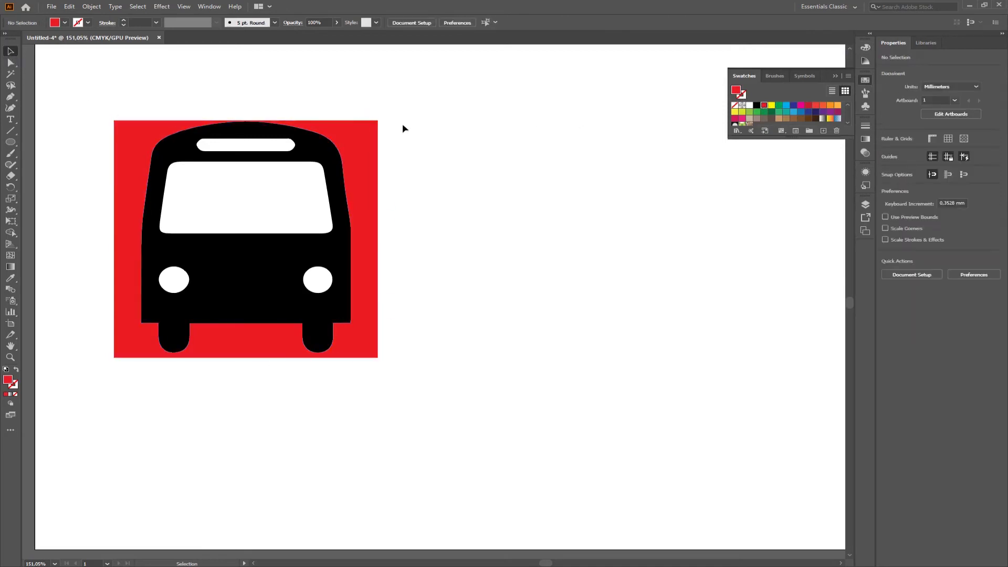
pyautogui.click(368, 137)
pyautogui.press('Delete')
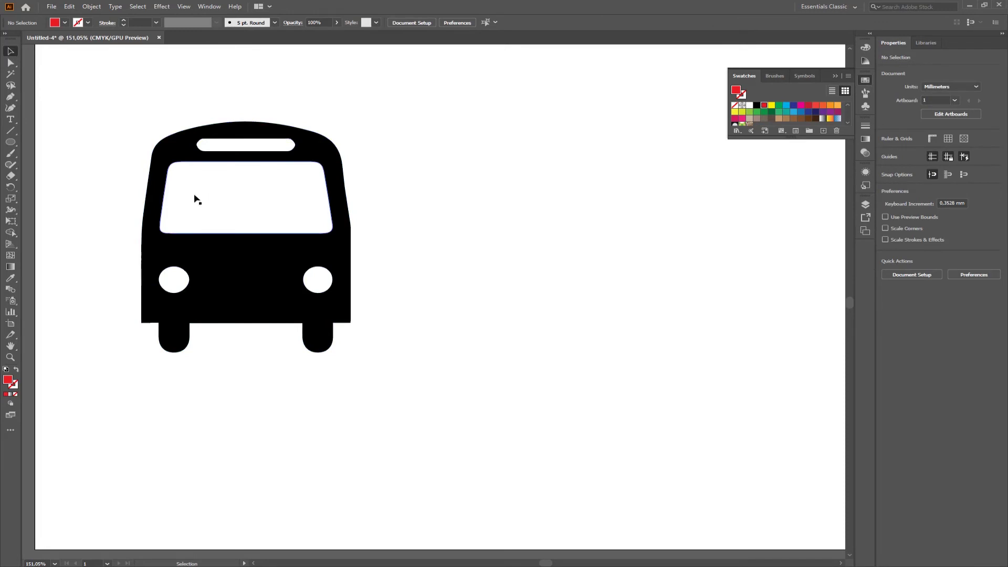
# - Move the white windshield shape off the bus to its right, to about X 110.3 mm, Y 67.4 mm
pyautogui.moveTo(256, 203); pyautogui.dragTo(333, 214)
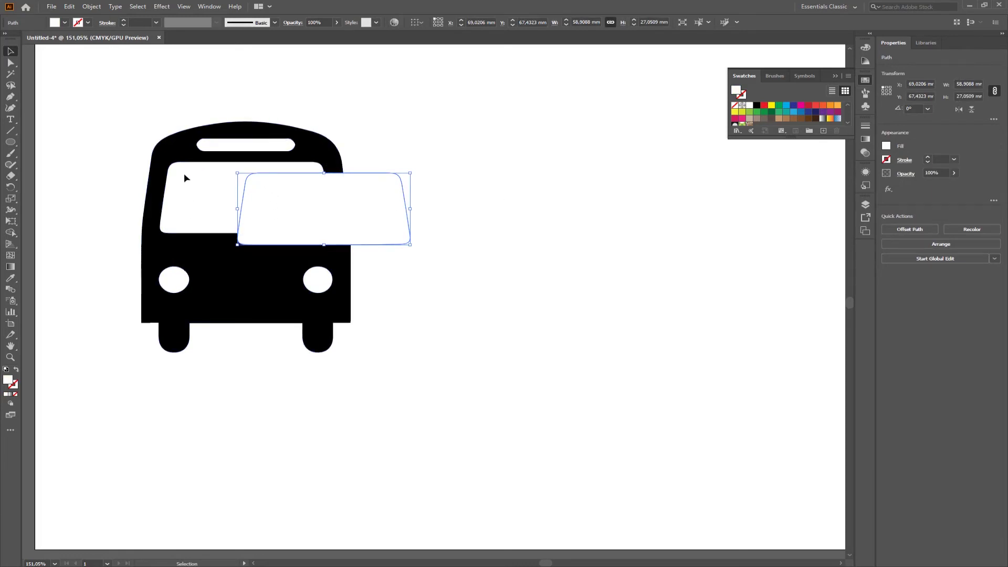
pyautogui.click(142, 204)
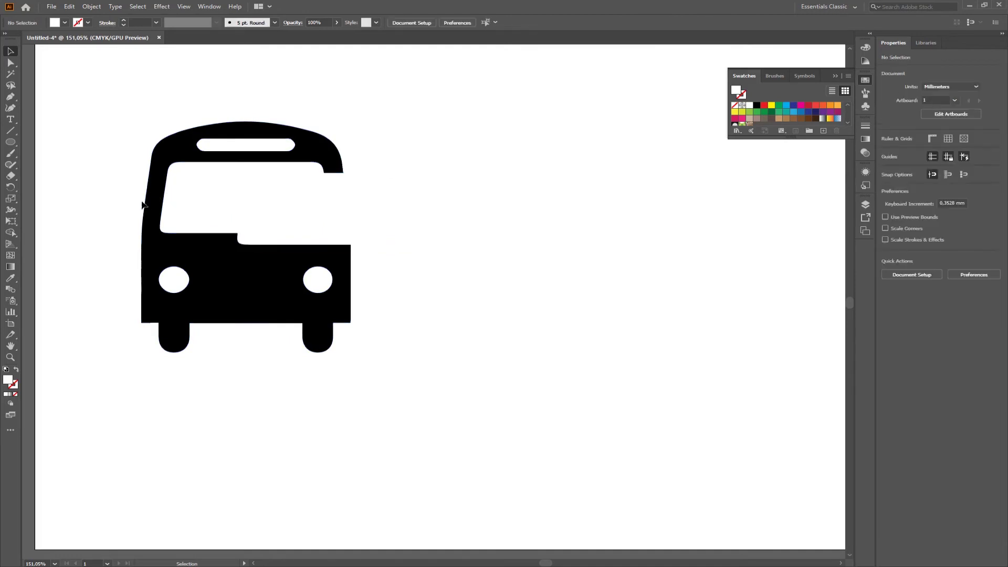
pyautogui.click(147, 206)
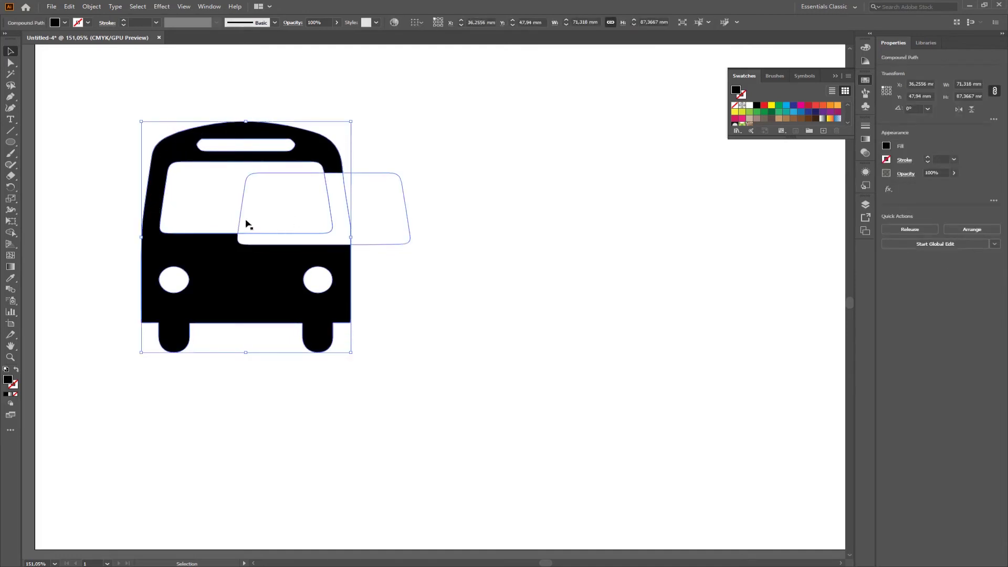
pyautogui.click(426, 219)
pyautogui.moveTo(340, 219); pyautogui.dragTo(481, 235)
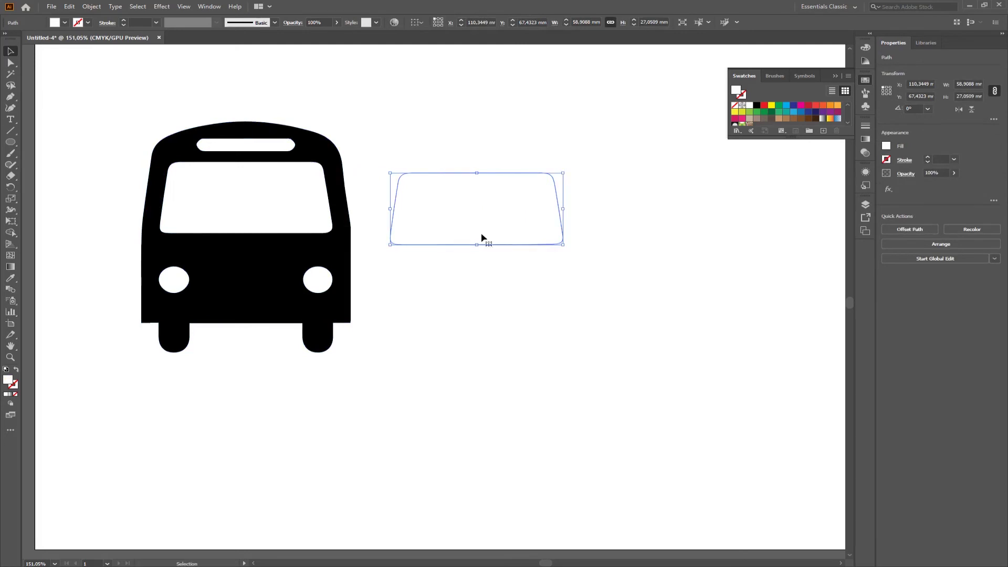
pyautogui.click(489, 261)
# - Pull the white shape out of the slot above the windshield and delete it
pyautogui.moveTo(258, 149); pyautogui.dragTo(324, 172)
pyautogui.press('Delete')
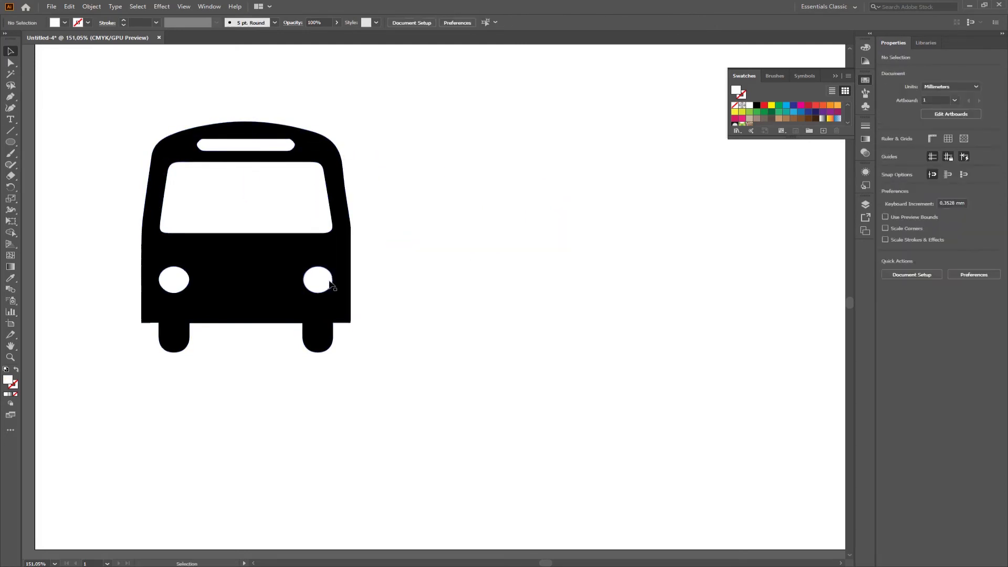
# - Move the white shape out of the left headlight toward the bus's centre and delete it
pyautogui.moveTo(331, 285)
pyautogui.mouseDown()
pyautogui.moveTo(336, 255)
pyautogui.moveTo(331, 285)
pyautogui.mouseUp()
pyautogui.click(174, 283)
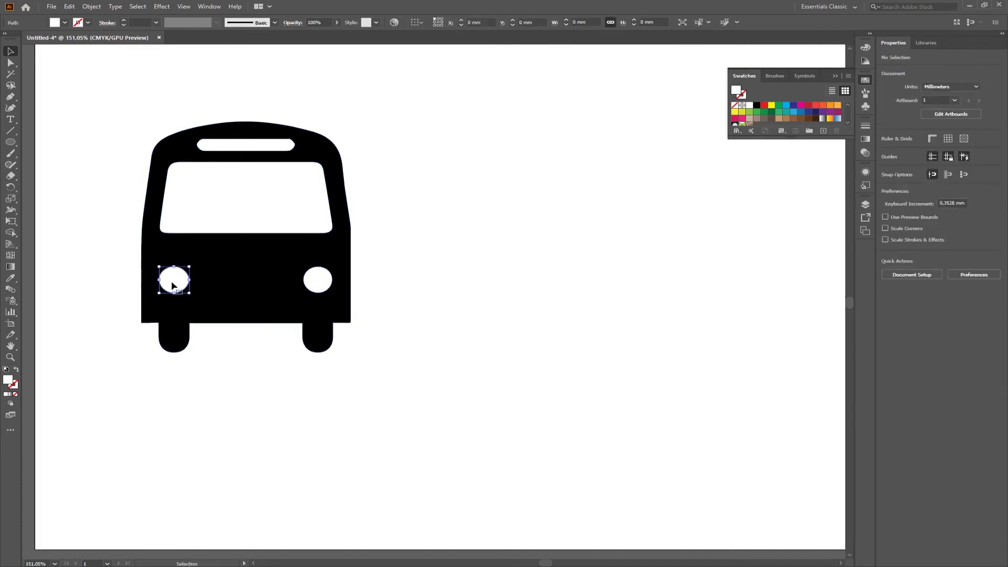
pyautogui.doubleClick(173, 285)
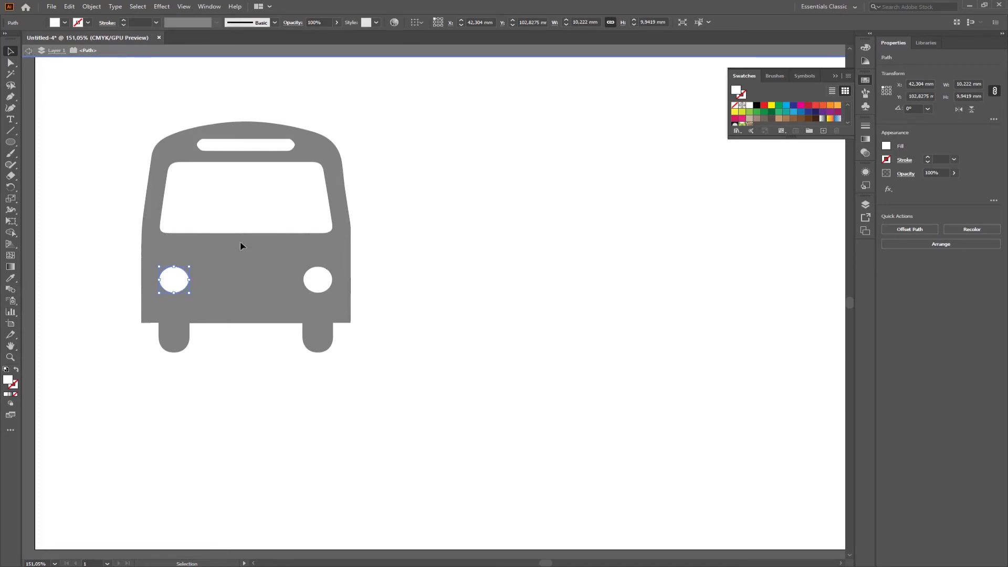
pyautogui.click(29, 51)
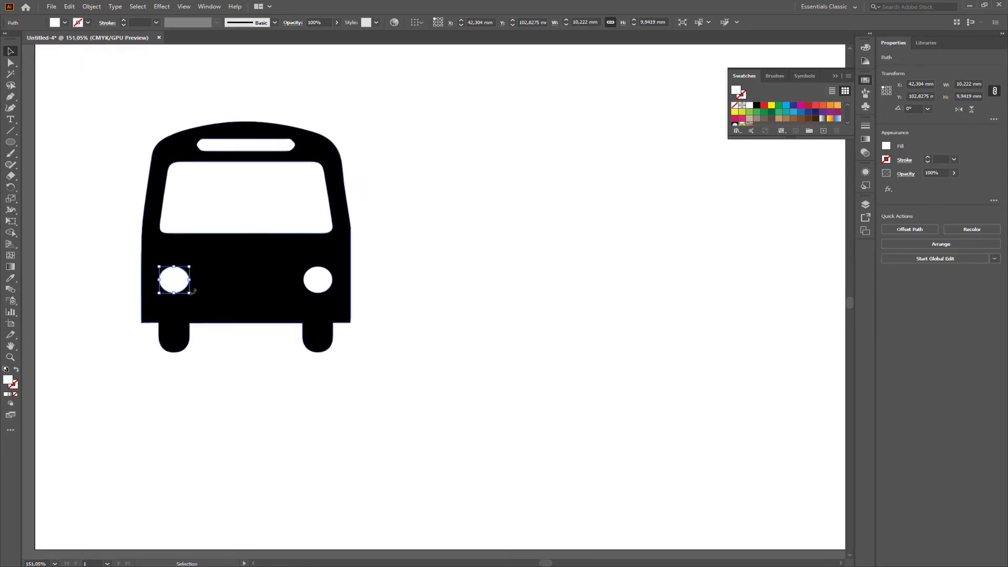
pyautogui.moveTo(173, 281); pyautogui.dragTo(194, 274)
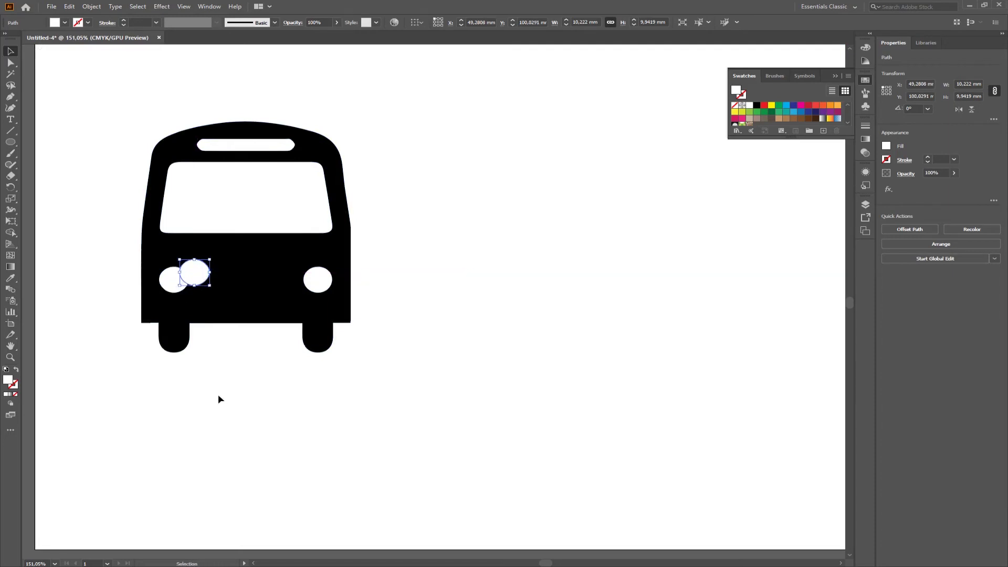
pyautogui.press('Delete')
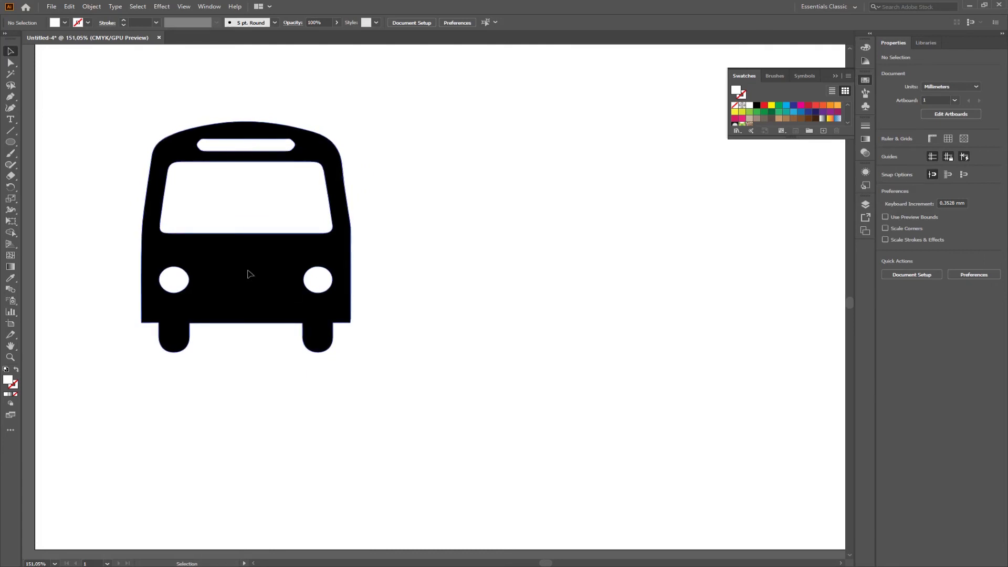
# - Release the bus's compound path into separate shapes
pyautogui.click(250, 275)
pyautogui.rightClick(250, 273)
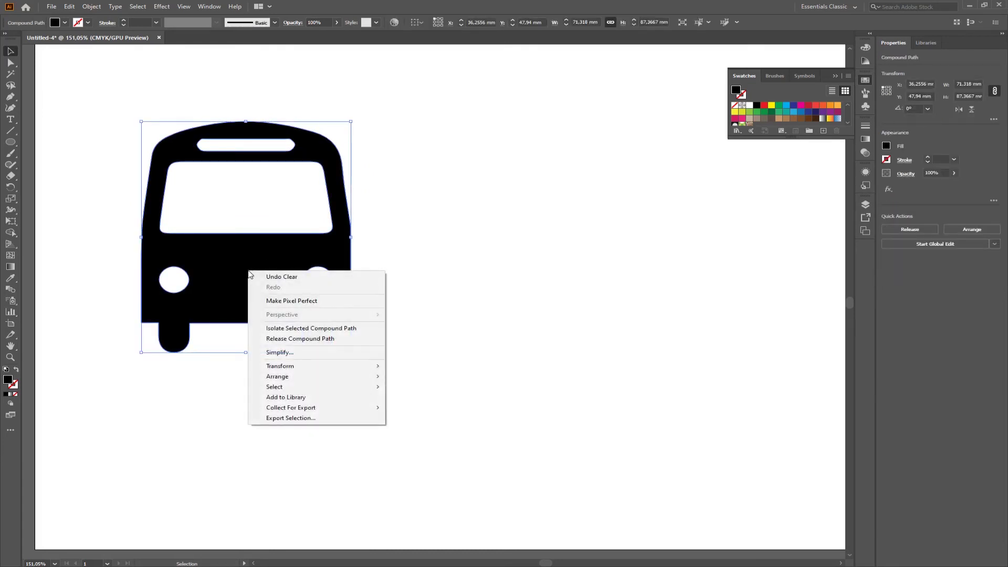
pyautogui.click(505, 270)
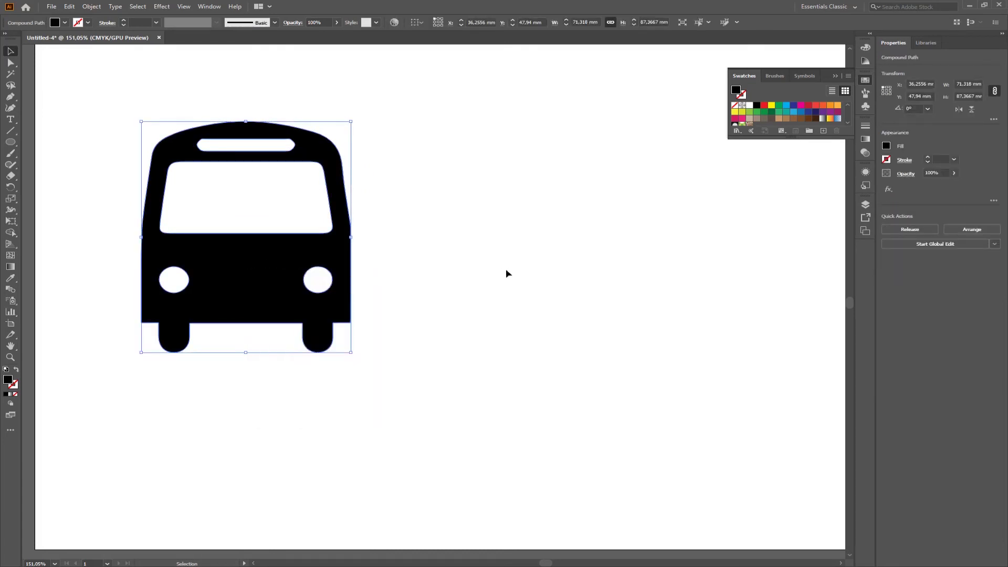
pyautogui.click(257, 276)
pyautogui.rightClick(265, 291)
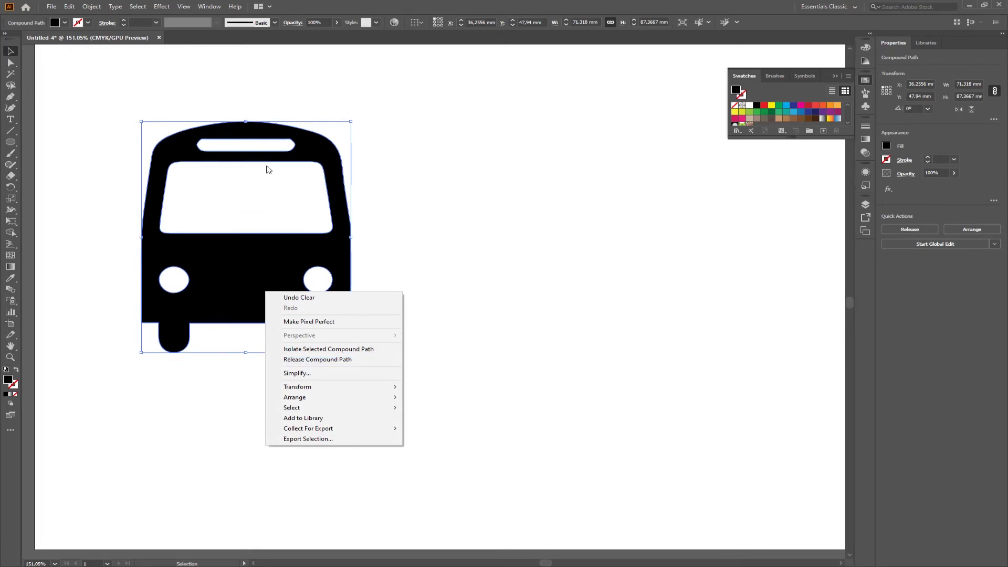
pyautogui.click(337, 359)
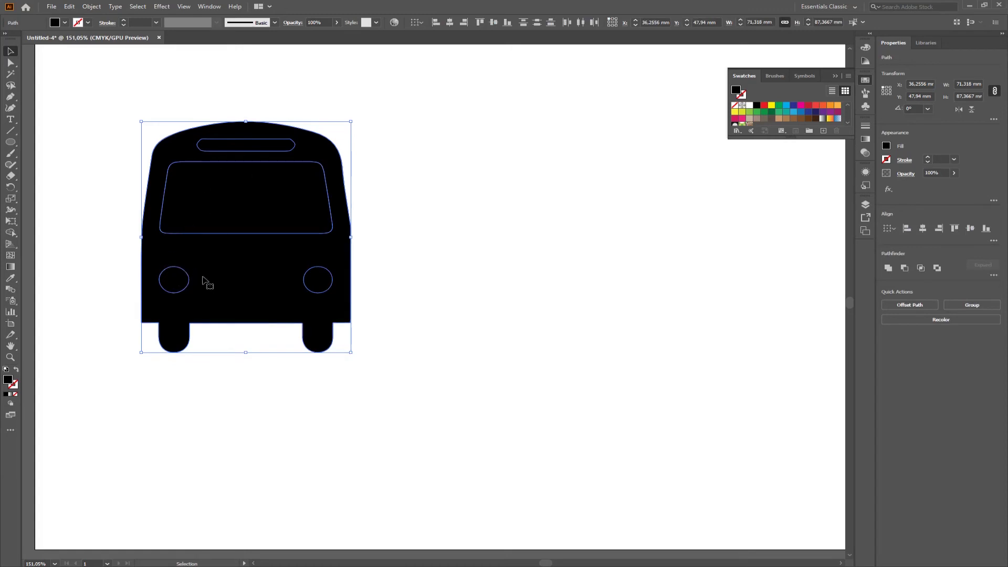
# - Select all the released bus shapes and combine them into a compound path, restoring the windshield, slot and headlight openings
pyautogui.moveTo(390, 78); pyautogui.dragTo(123, 297)
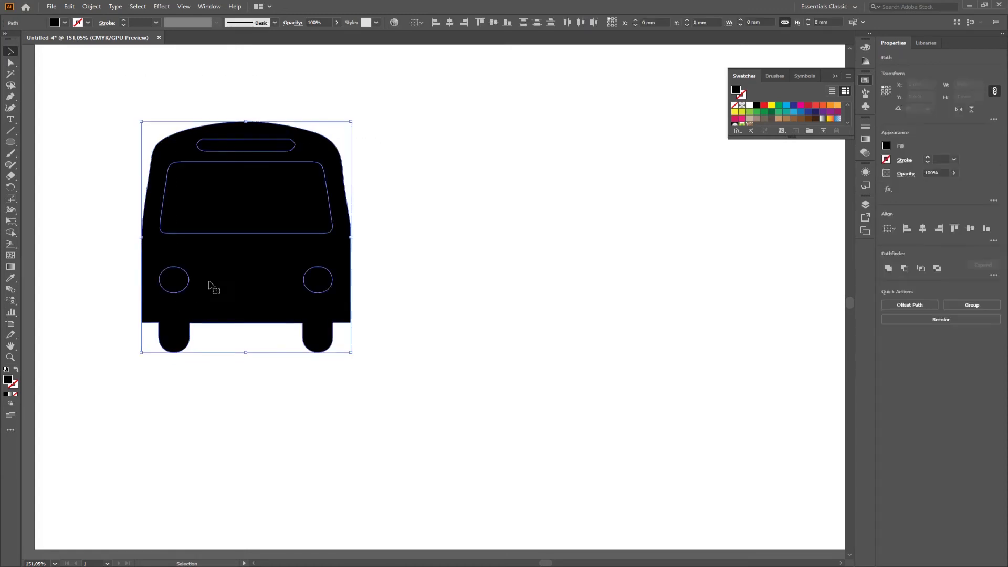
pyautogui.rightClick(225, 259)
pyautogui.click(269, 376)
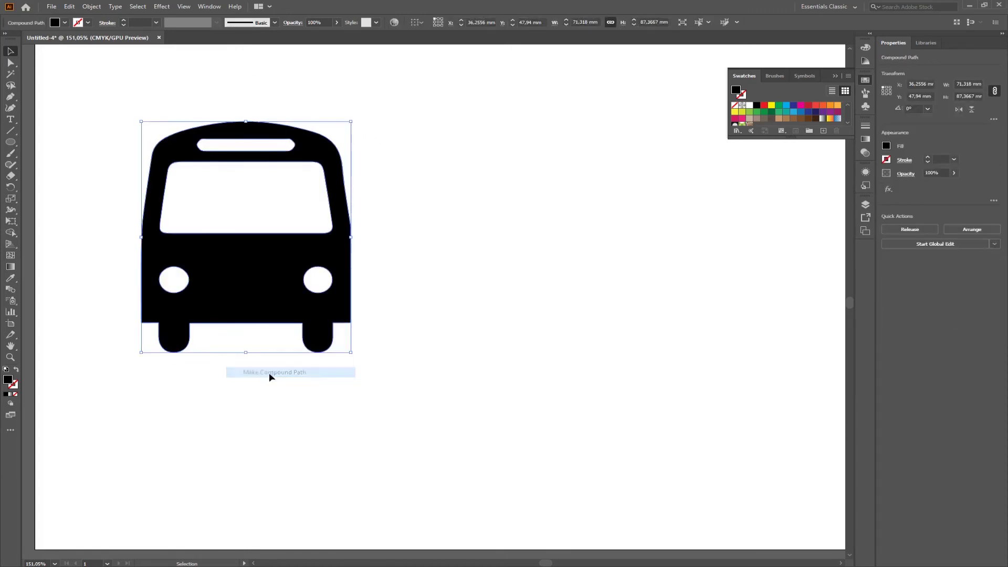
pyautogui.click(395, 271)
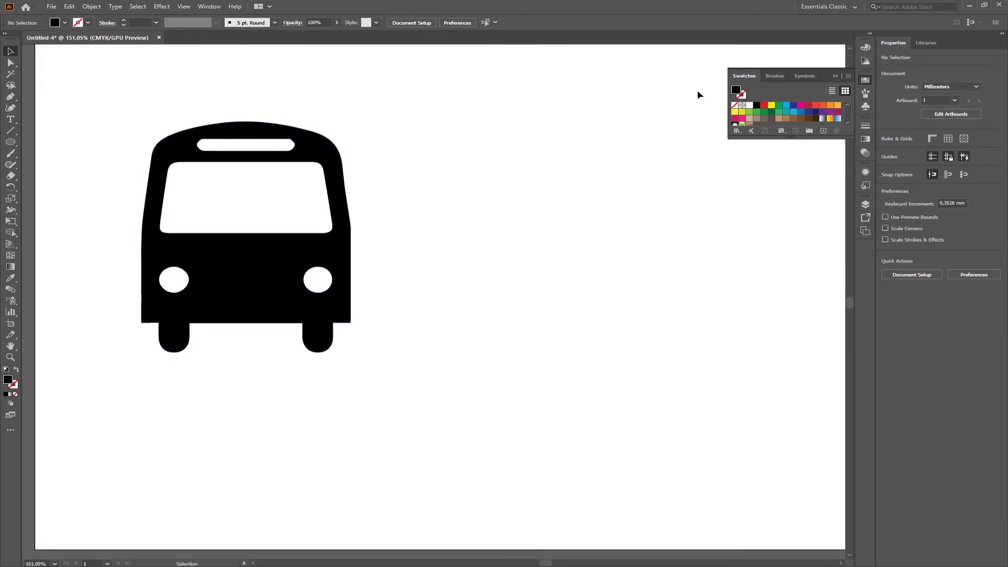
# - Save the bus as a new static symbol with the Graphic export type
pyautogui.click(804, 76)
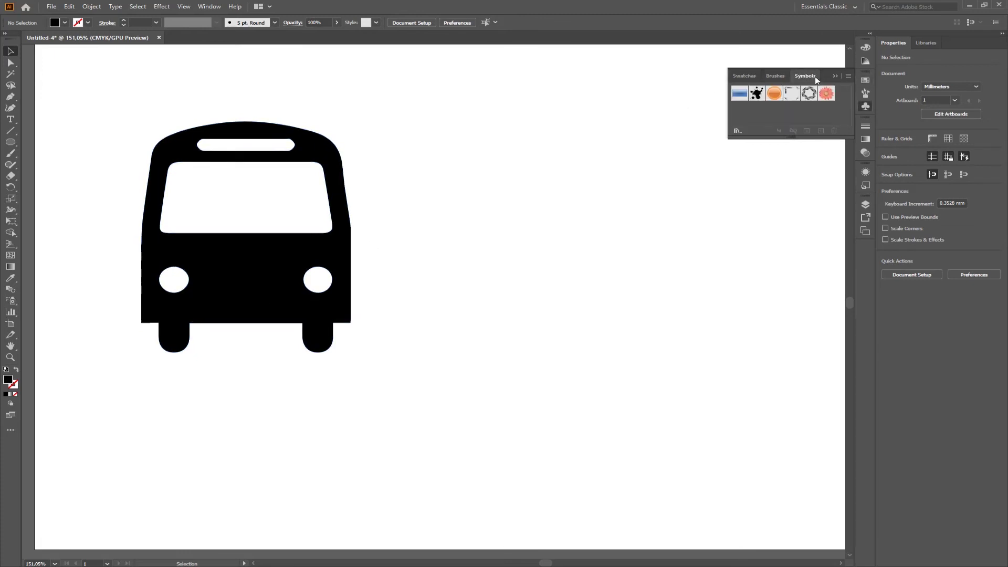
pyautogui.moveTo(234, 243); pyautogui.dragTo(761, 112)
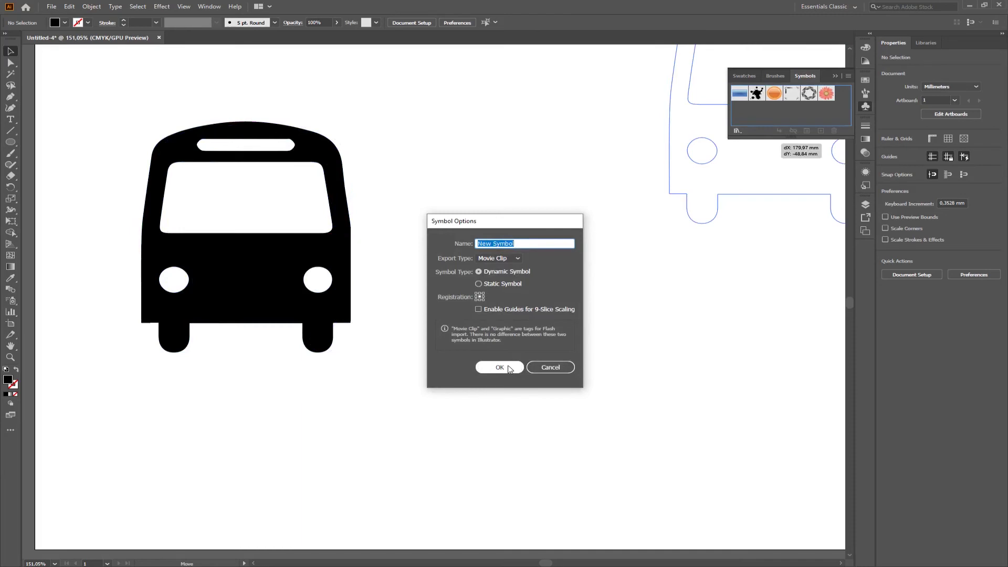
pyautogui.click(514, 259)
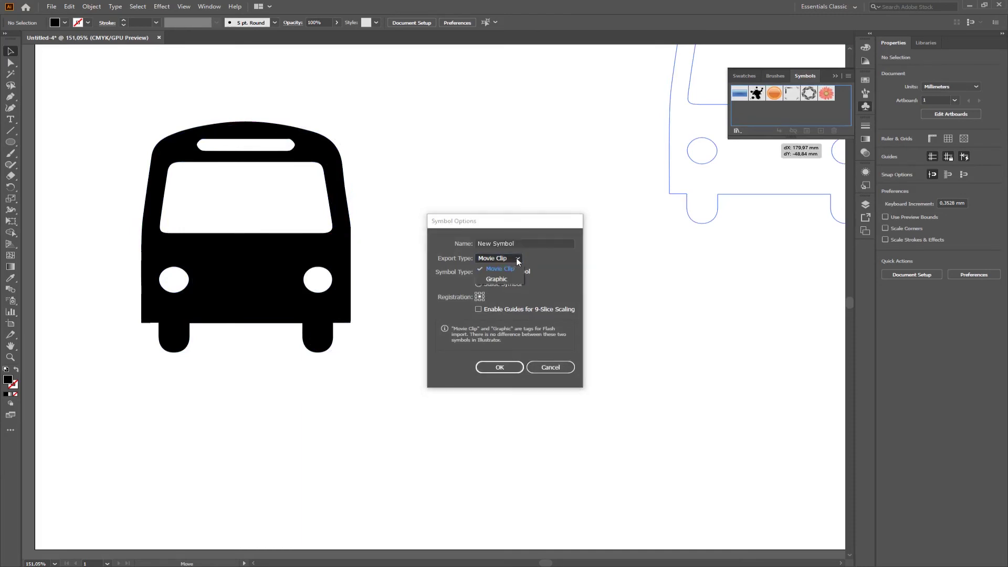
pyautogui.click(502, 283)
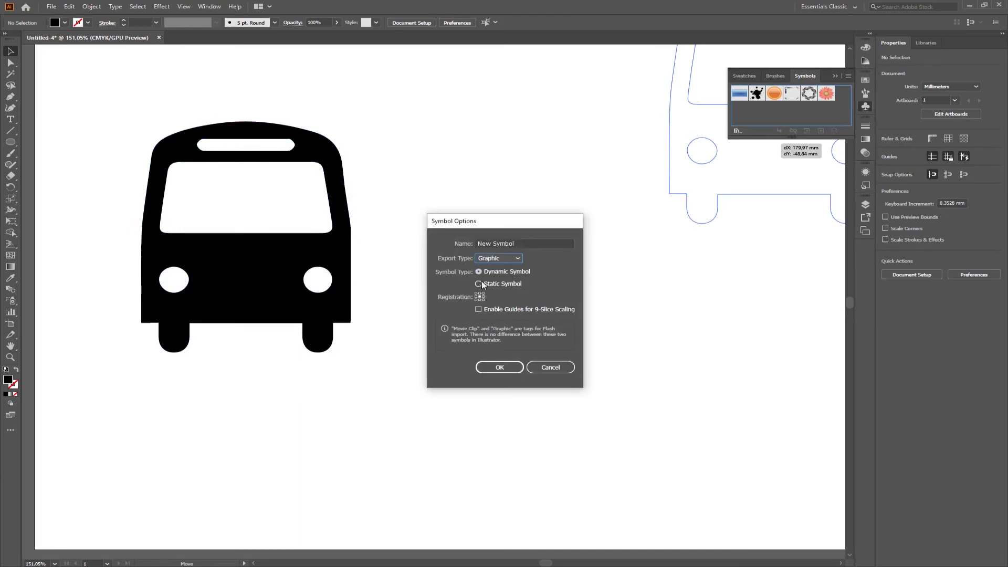
pyautogui.click(479, 284)
pyautogui.click(498, 367)
# - Delete the bus instance from the artboard
pyautogui.click(553, 279)
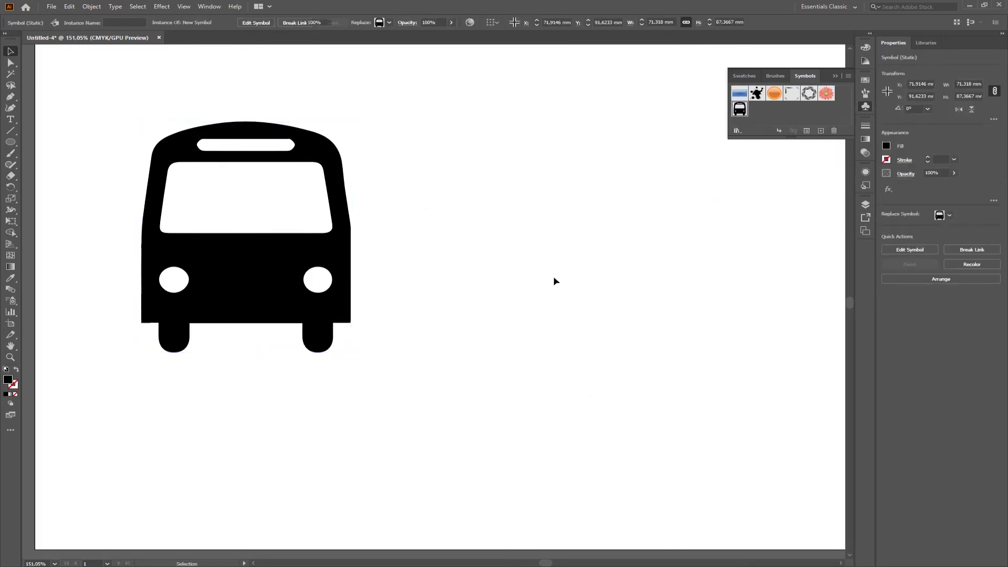
pyautogui.click(309, 275)
pyautogui.press('Delete')
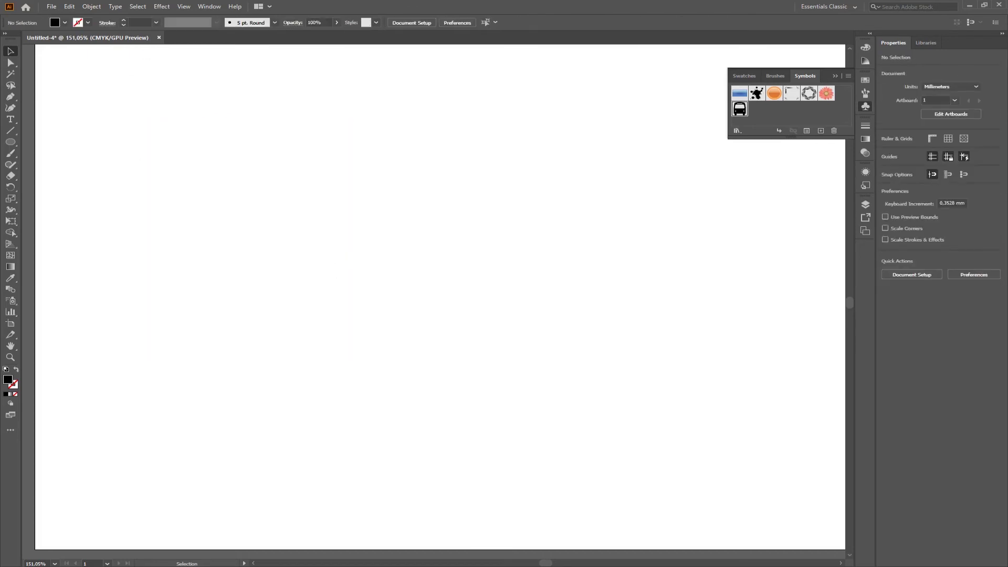
# - Place flames.png on the empty artboard about 108 mm wide, with its corner at about X 48 mm, Y 52 mm
pyautogui.click(51, 6)
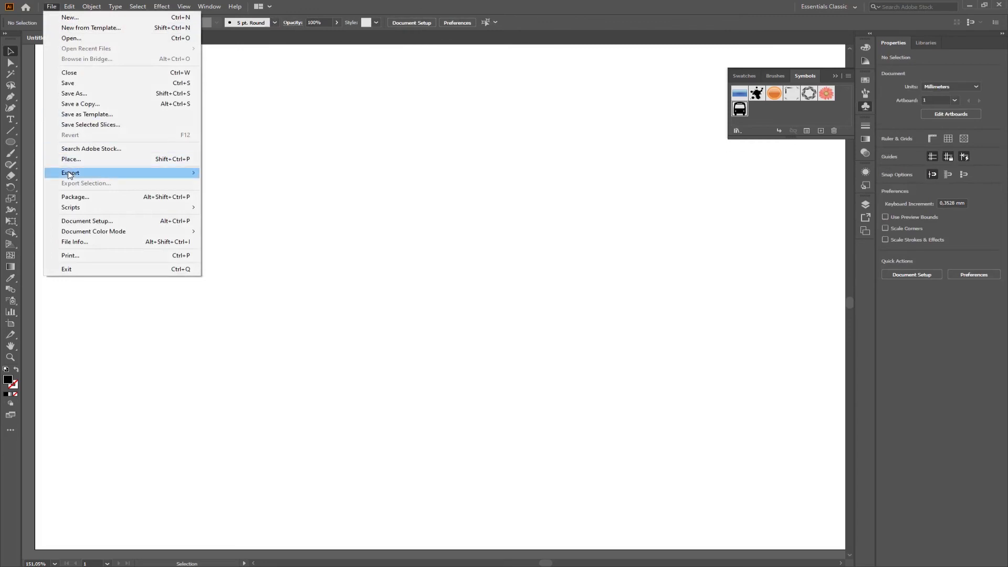
pyautogui.click(71, 160)
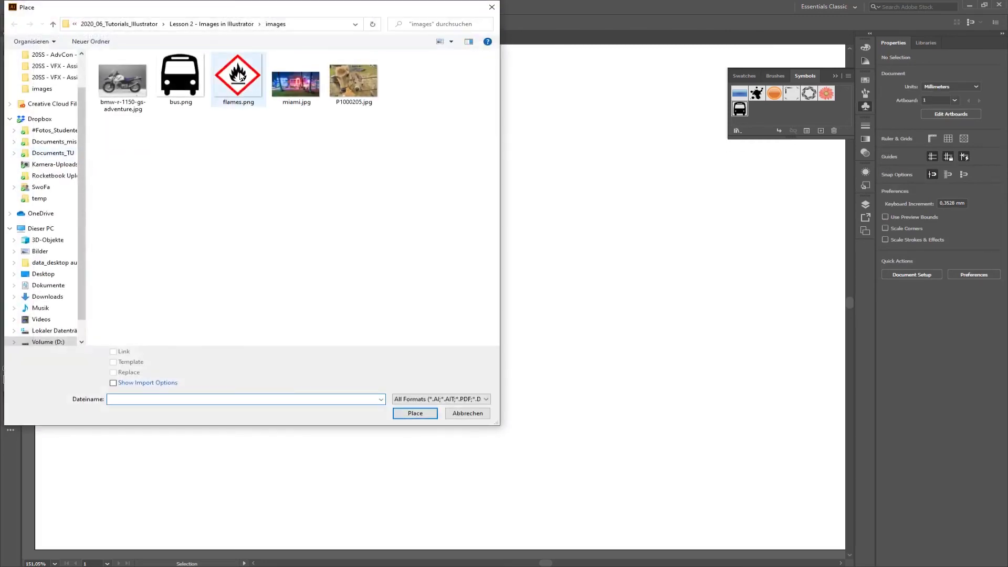
pyautogui.doubleClick(228, 84)
pyautogui.moveTo(175, 133); pyautogui.dragTo(547, 419)
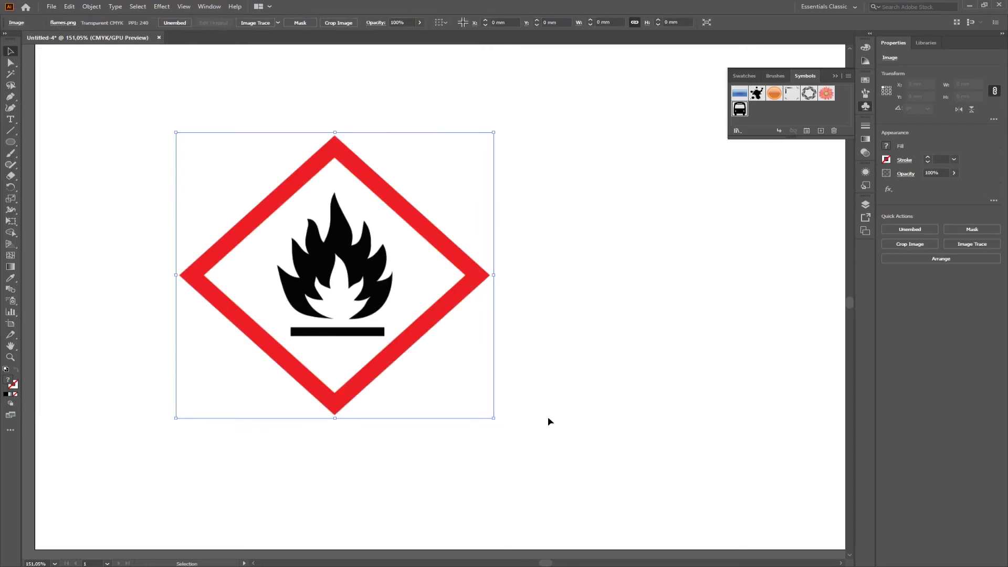
pyautogui.click(602, 360)
# - Convert the placed flames image with Image Trace using the default settings
pyautogui.click(328, 275)
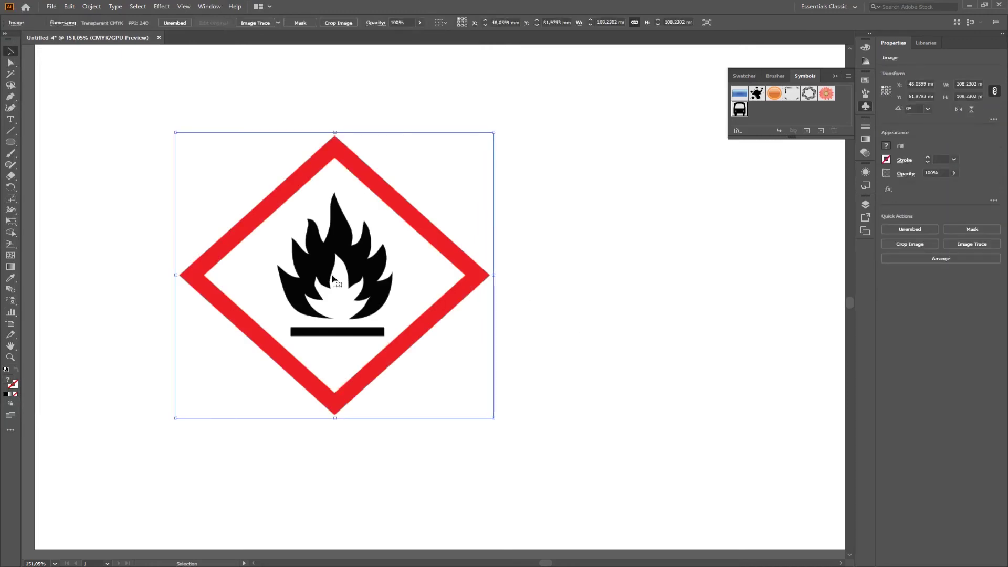
pyautogui.click(92, 6)
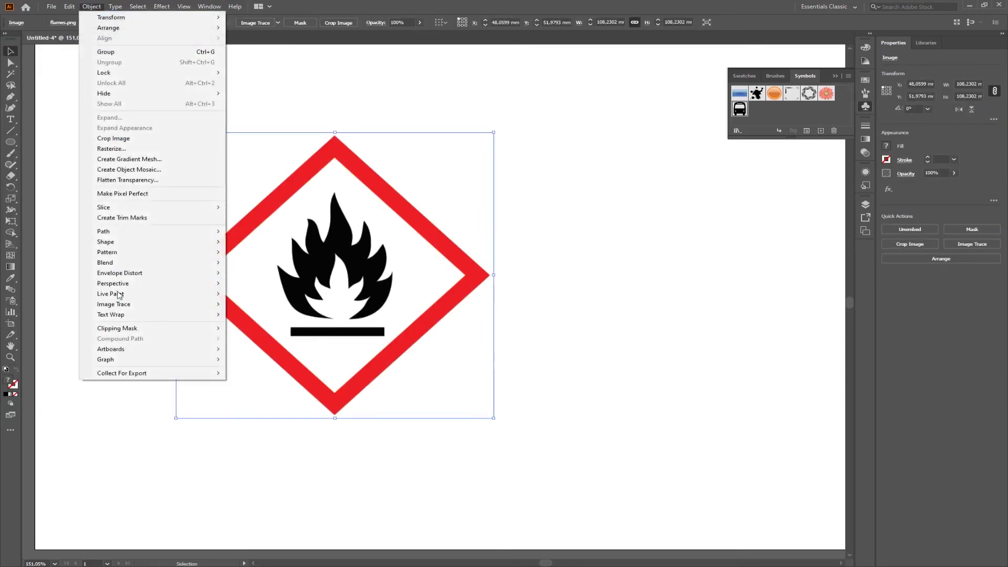
pyautogui.moveTo(146, 308)
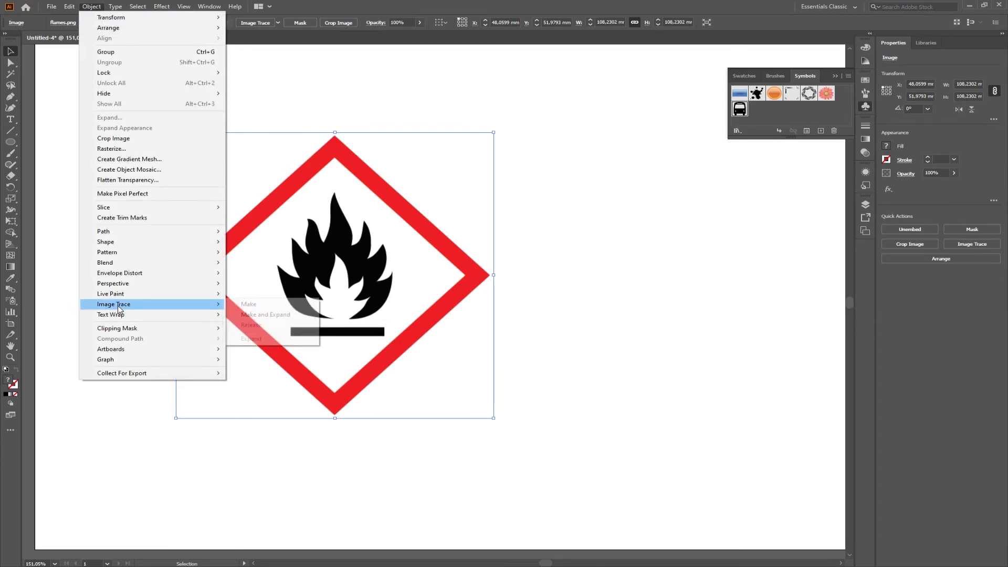
pyautogui.click(257, 311)
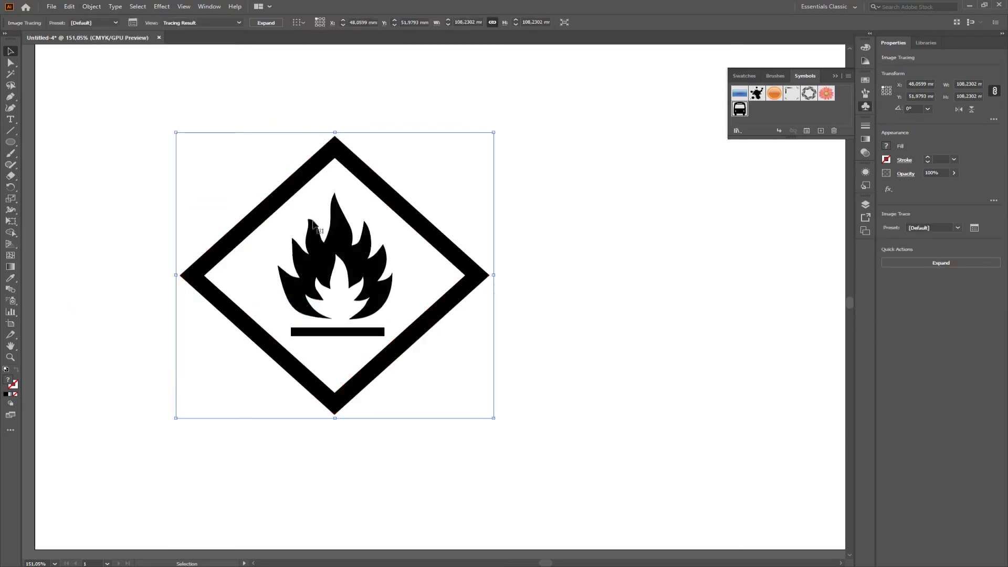
# - Show the Image Trace options beside the sign and set the tracing preset to 3 Colors
pyautogui.click(132, 23)
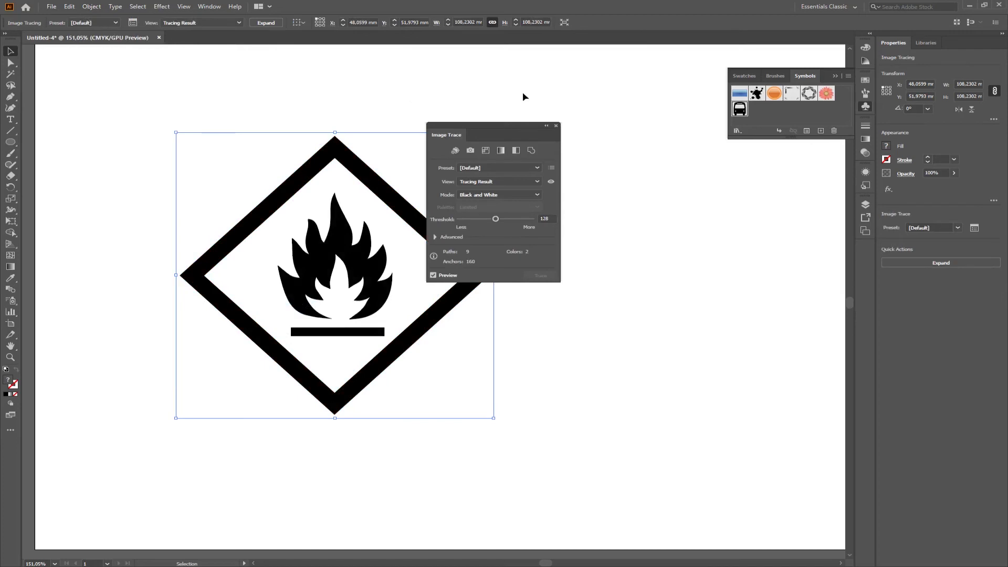
pyautogui.moveTo(519, 129); pyautogui.dragTo(642, 116)
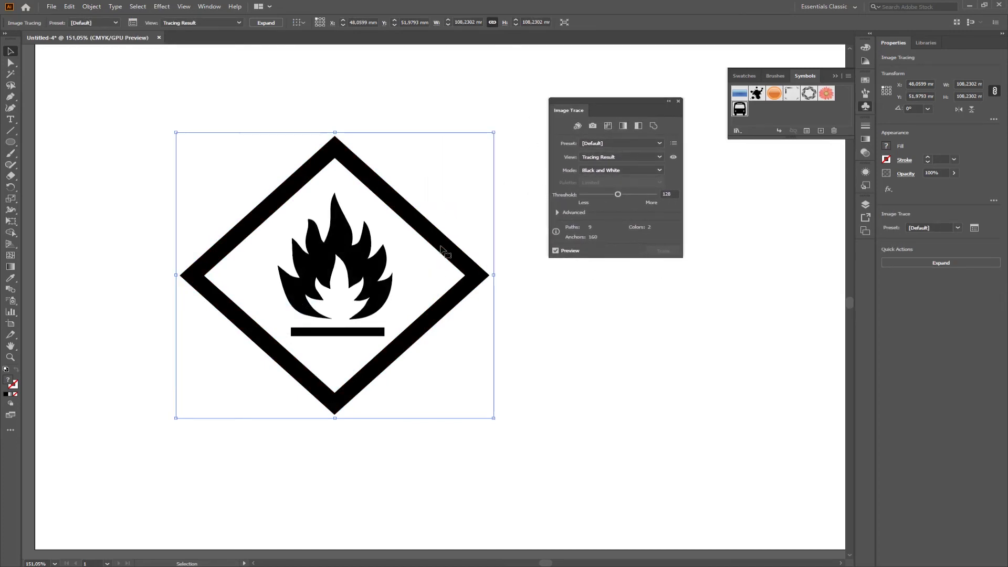
pyautogui.click(598, 140)
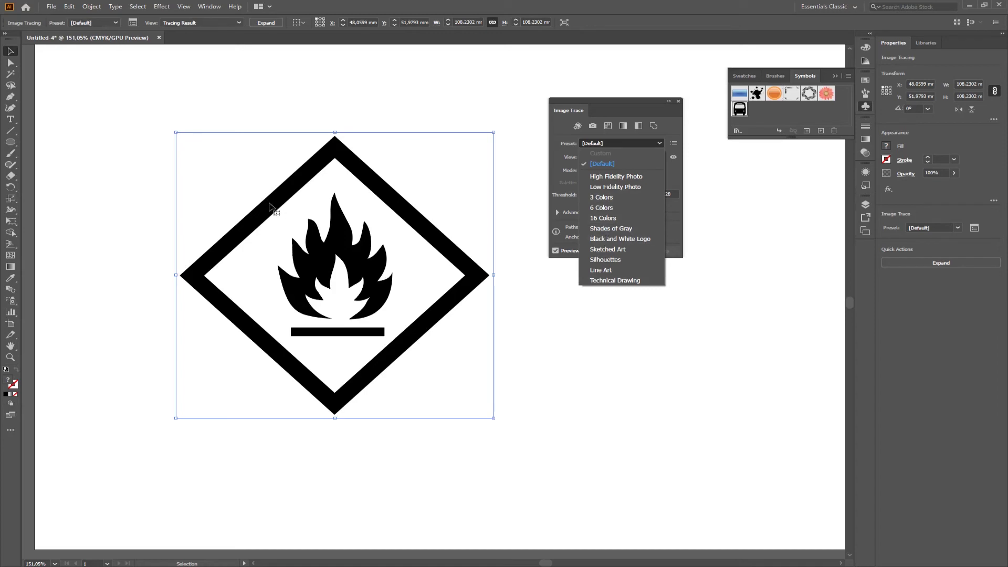
pyautogui.click(601, 197)
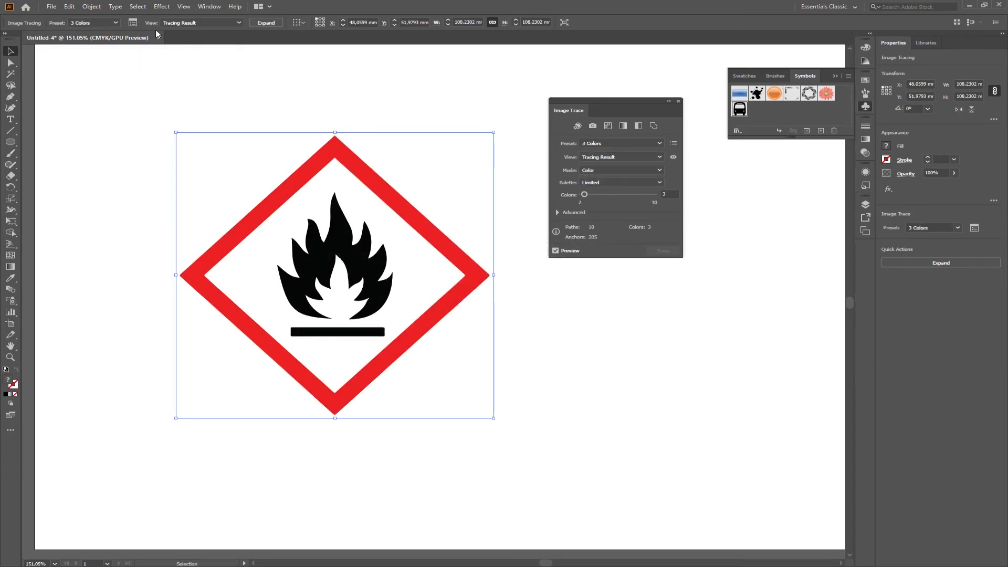
# - Expand the three-colour tracing into vector shapes, close the Image Trace options and deselect the artwork
pyautogui.click(265, 23)
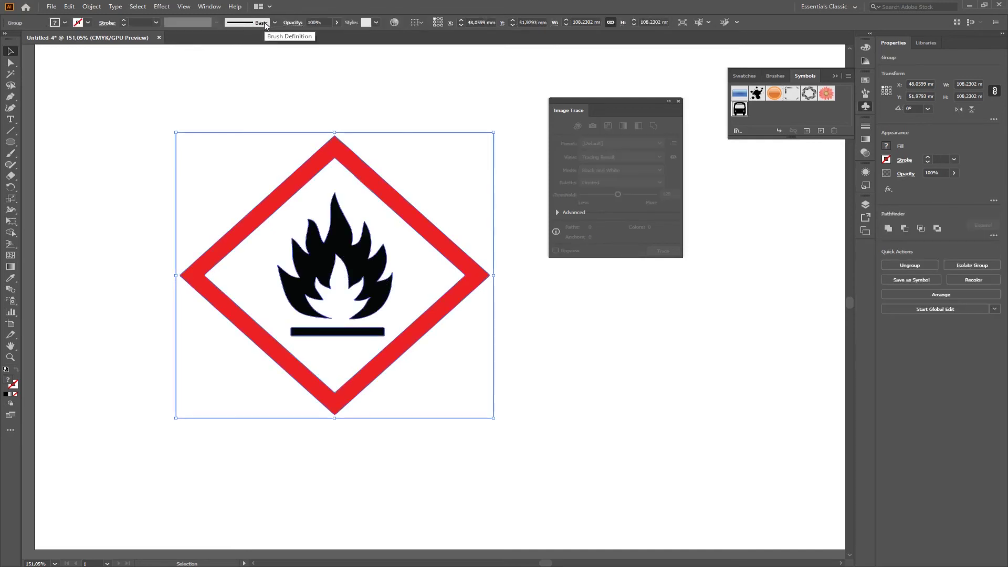
pyautogui.click(679, 101)
pyautogui.click(617, 231)
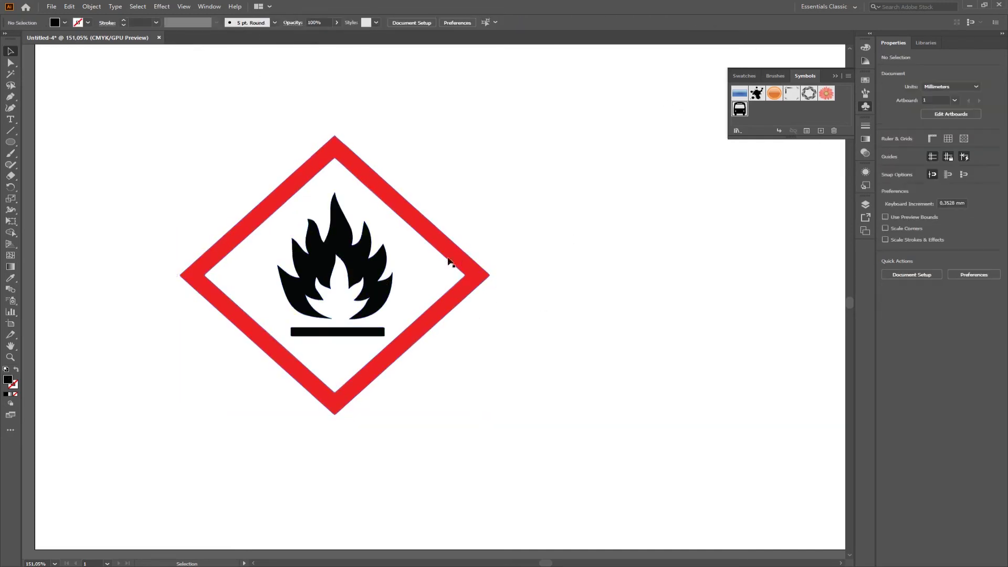
# - Ungroup the expanded flame sign and deselect its parts
pyautogui.click(449, 258)
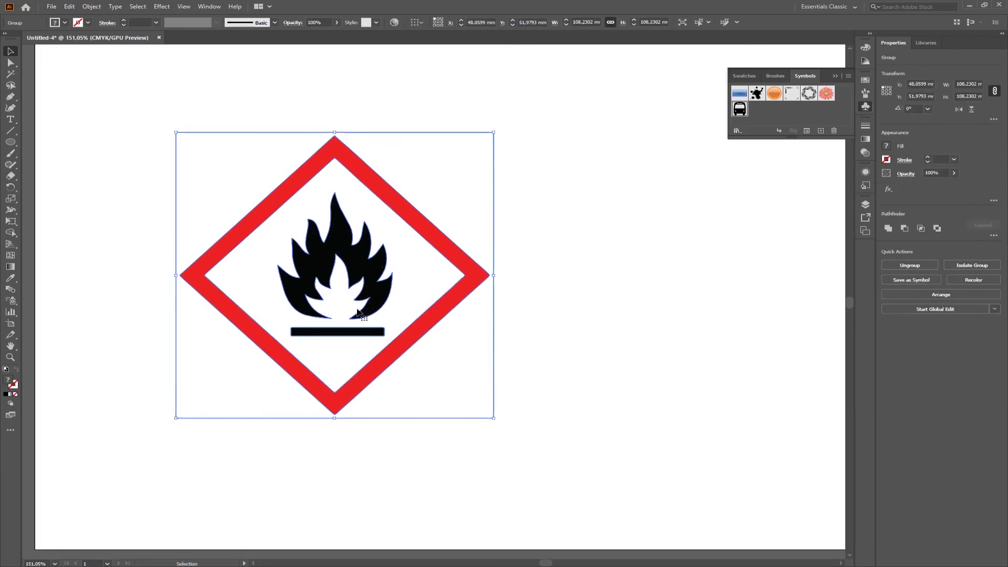
pyautogui.rightClick(356, 270)
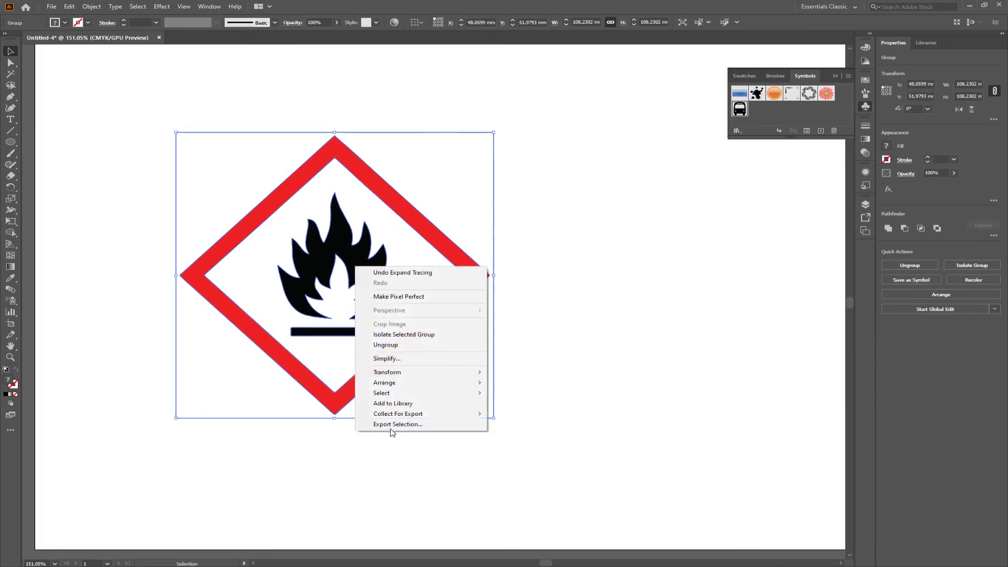
pyautogui.click(385, 345)
pyautogui.click(567, 217)
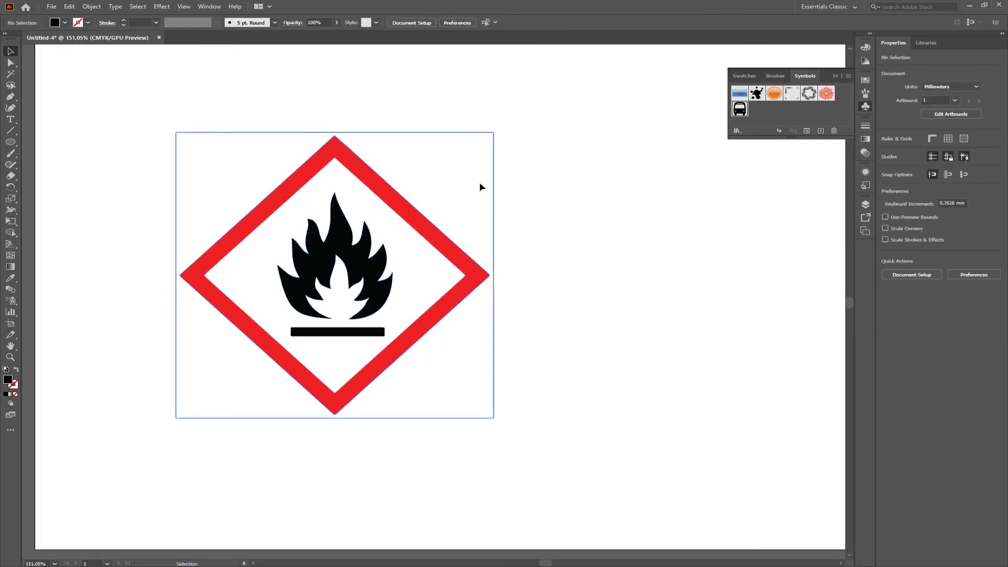
# - Delete the white background shape around the red diamond and the white shape inside its frame
pyautogui.moveTo(481, 187); pyautogui.dragTo(500, 195)
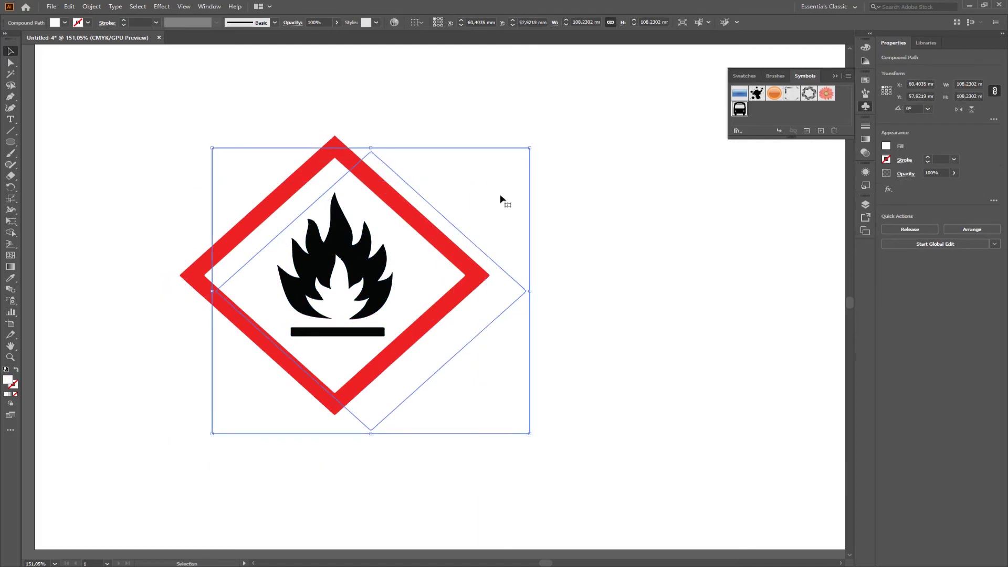
pyautogui.click(501, 195)
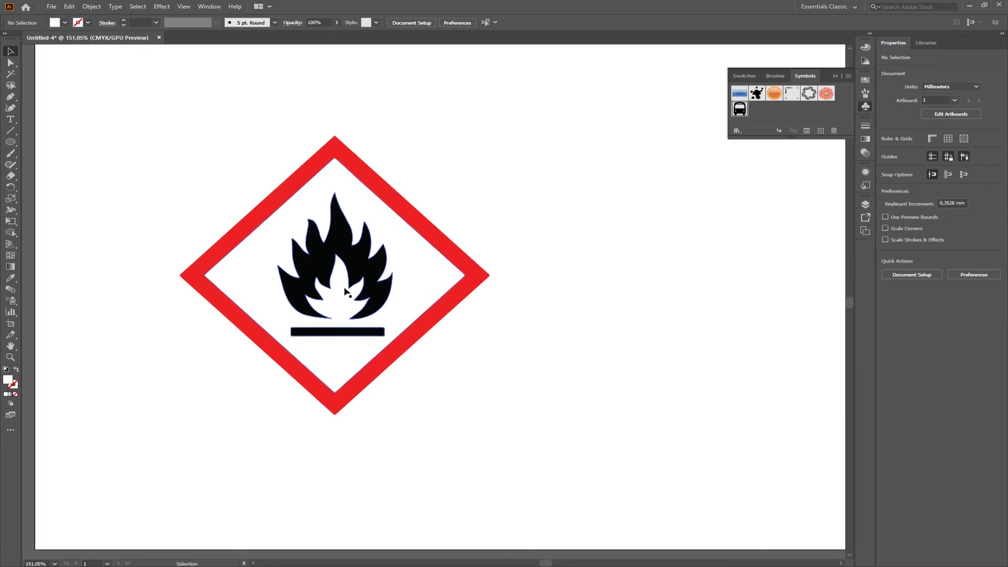
pyautogui.click(269, 270)
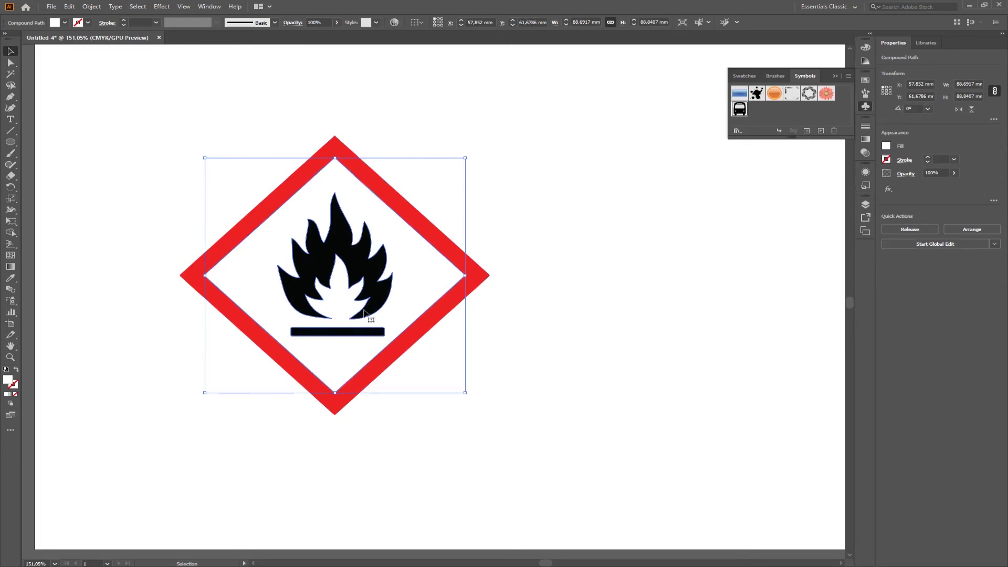
pyautogui.click(651, 274)
# - Select the flame, the red frame and the black bar in turn to check that they are separate shapes
pyautogui.click(386, 289)
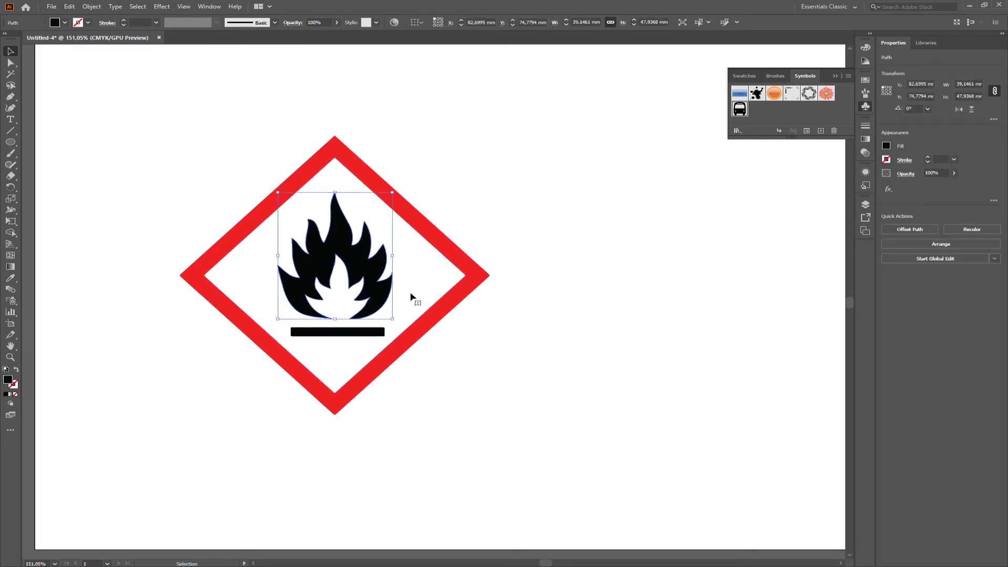
pyautogui.click(491, 277)
pyautogui.click(491, 278)
pyautogui.click(538, 342)
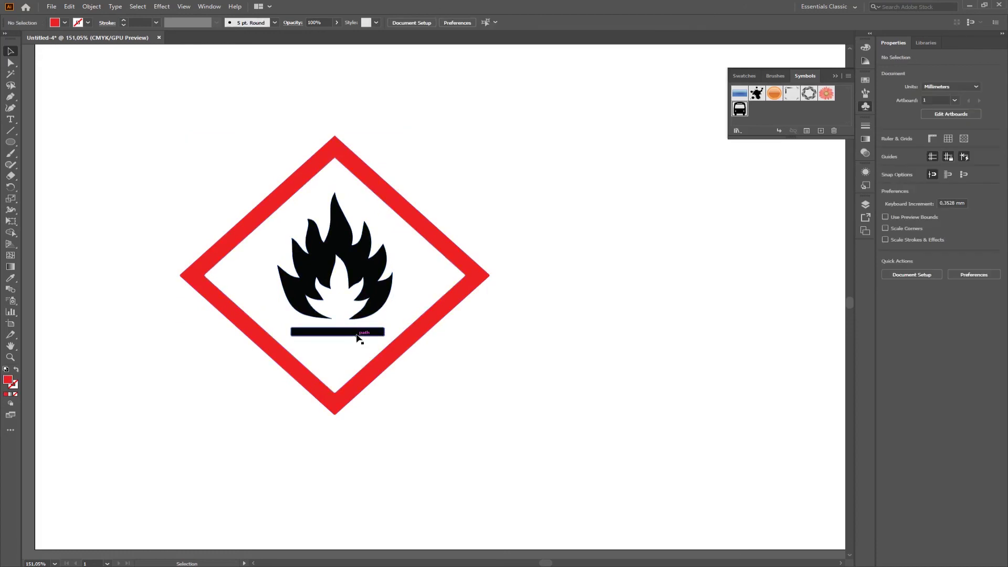
pyautogui.click(360, 332)
pyautogui.click(496, 379)
# - Group the flame, the black bar and the red frame into one object and deselect it
pyautogui.moveTo(511, 136); pyautogui.dragTo(178, 394)
pyautogui.rightClick(297, 298)
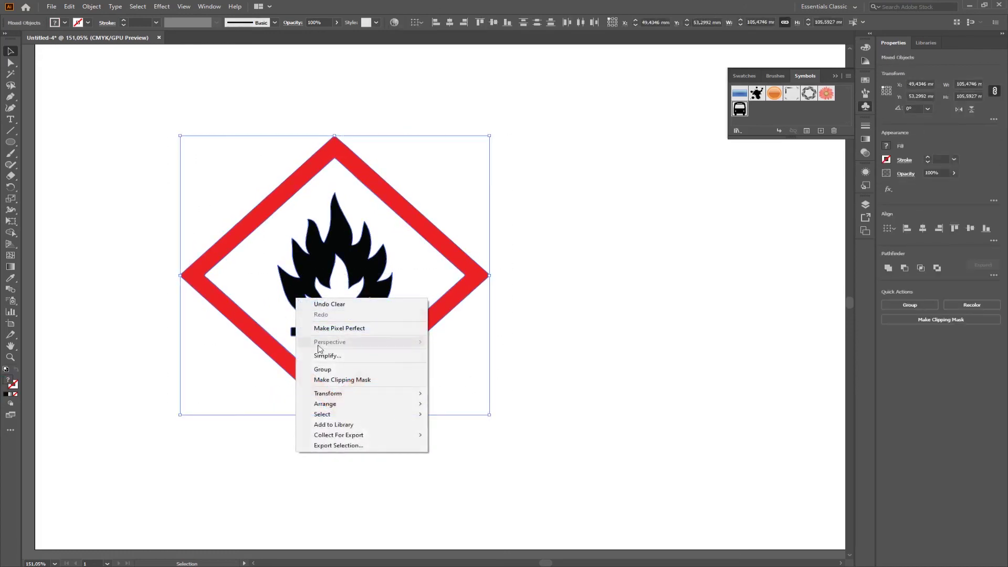
pyautogui.click(322, 370)
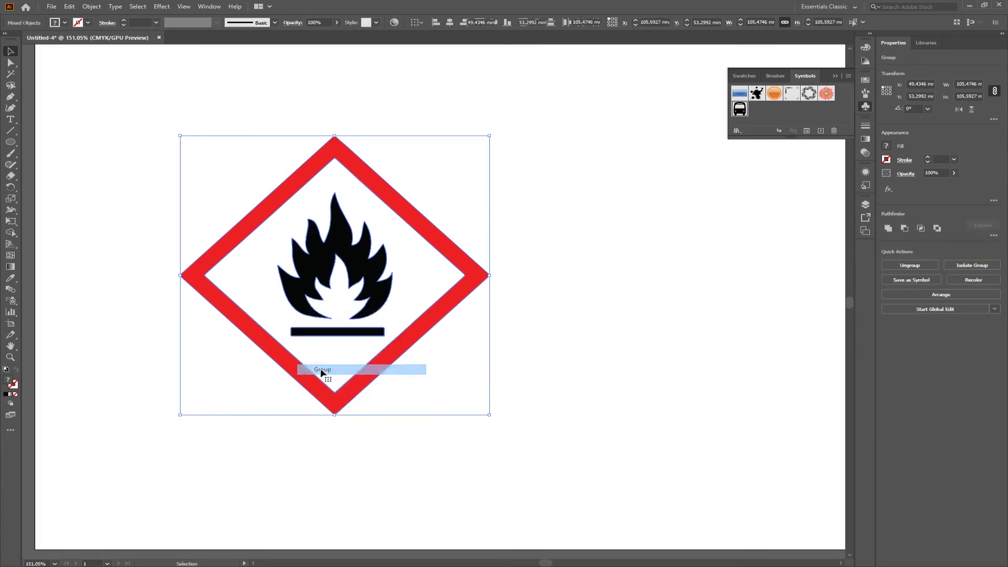
pyautogui.click(587, 134)
# - Store the grouped flame sign as a static symbol with the Graphic export type and delete the sign from the artboard
pyautogui.moveTo(366, 258); pyautogui.dragTo(770, 109)
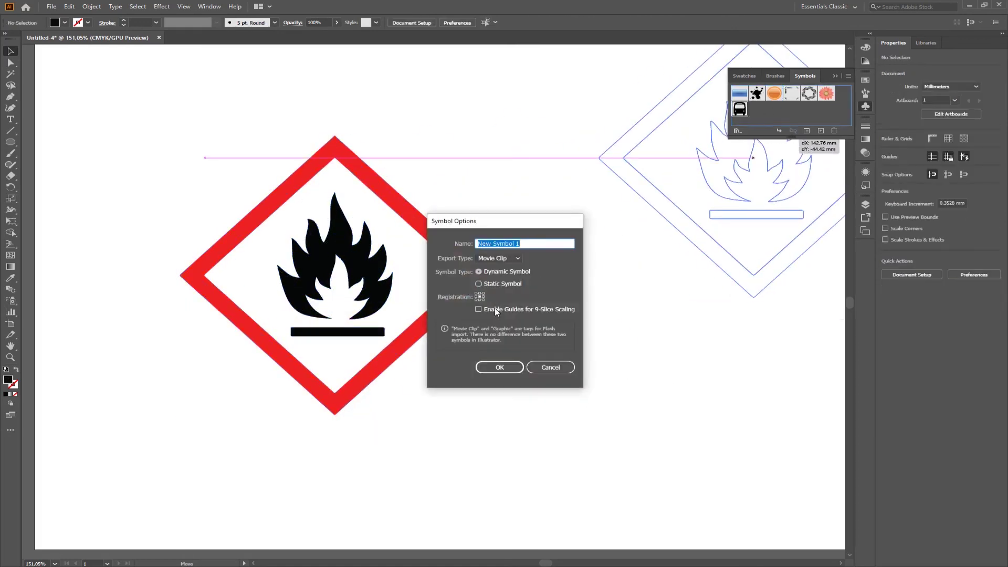
pyautogui.click(478, 283)
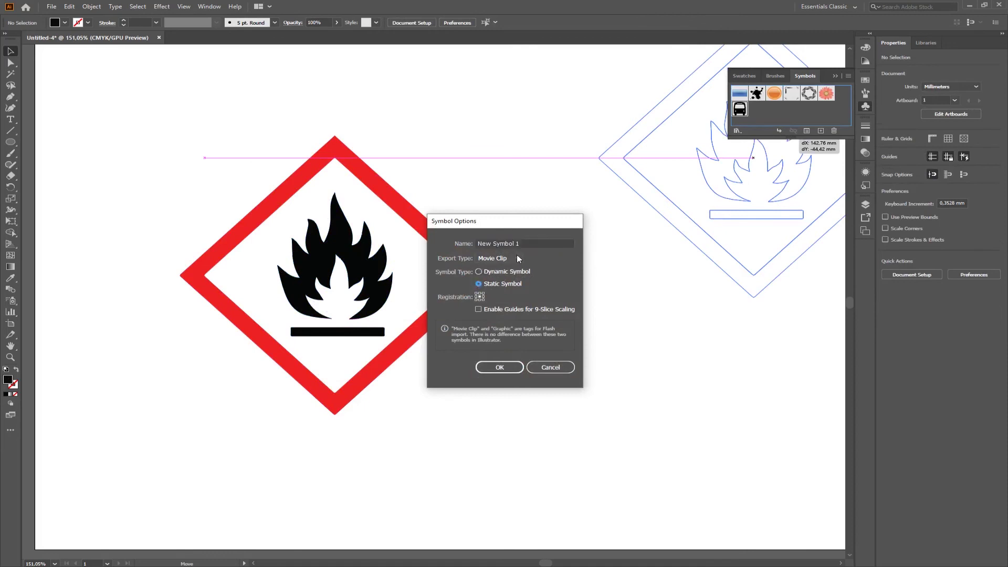
pyautogui.click(496, 259)
pyautogui.click(498, 279)
pyautogui.click(491, 367)
pyautogui.click(594, 349)
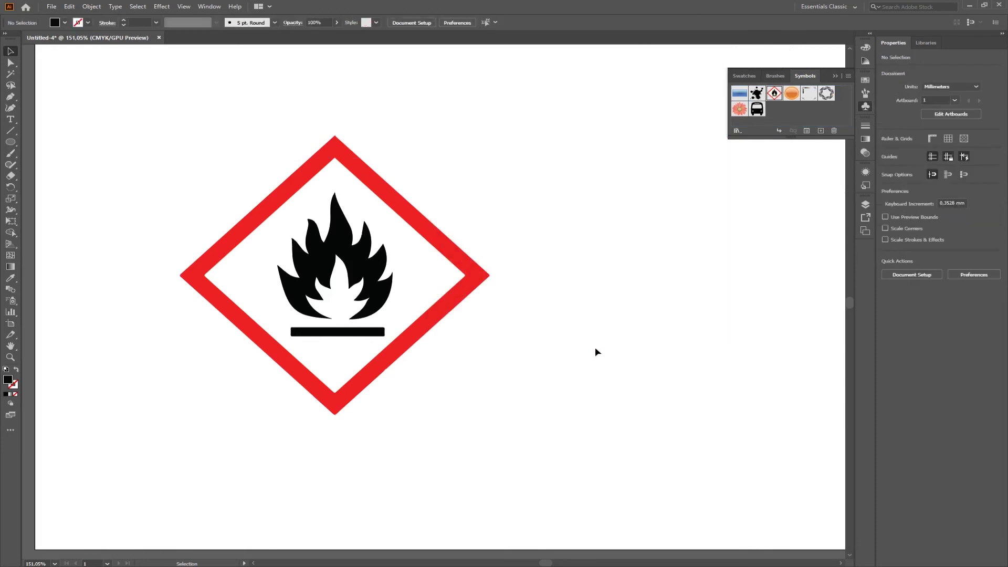
pyautogui.click(386, 262)
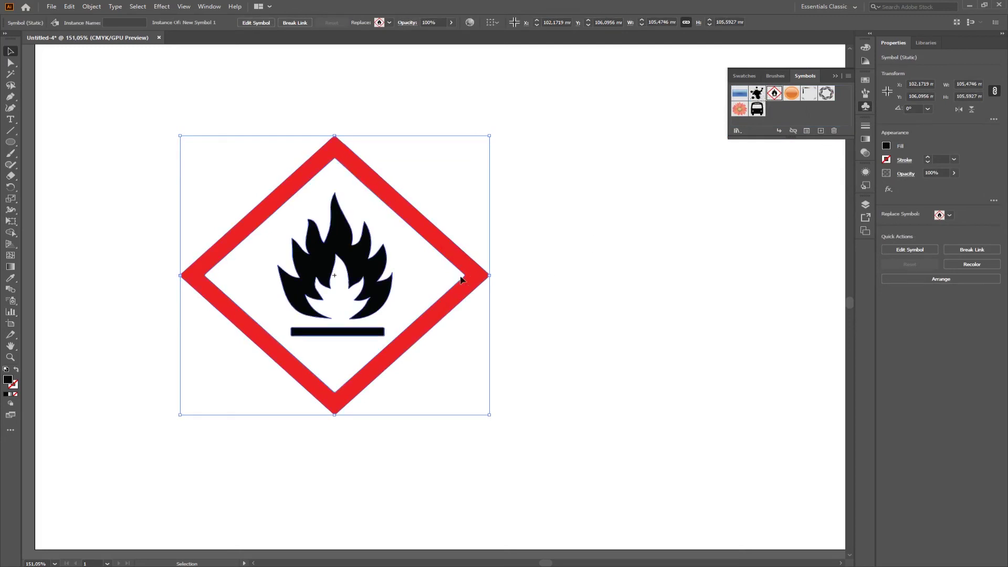
pyautogui.press('Delete')
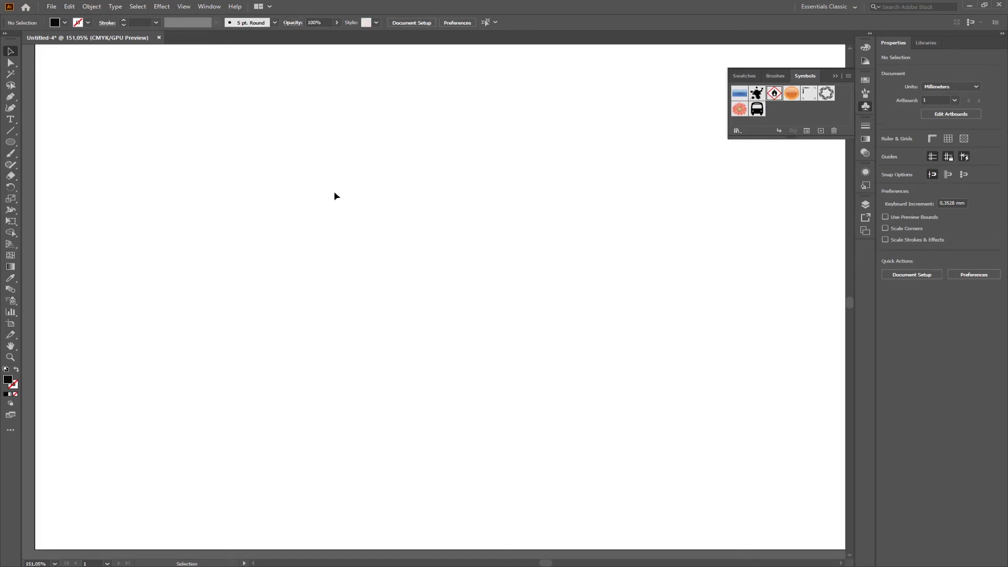
# - Place the image bmw-r-1150-gs-adventure.jpg on the empty artboard at a size of about 171 by 128 mm
pyautogui.click(52, 7)
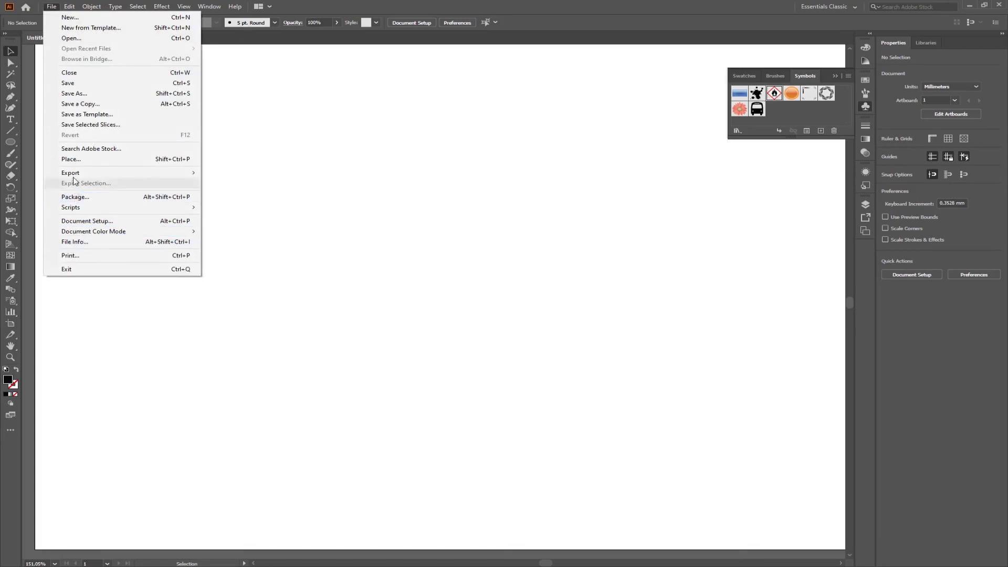
pyautogui.click(70, 159)
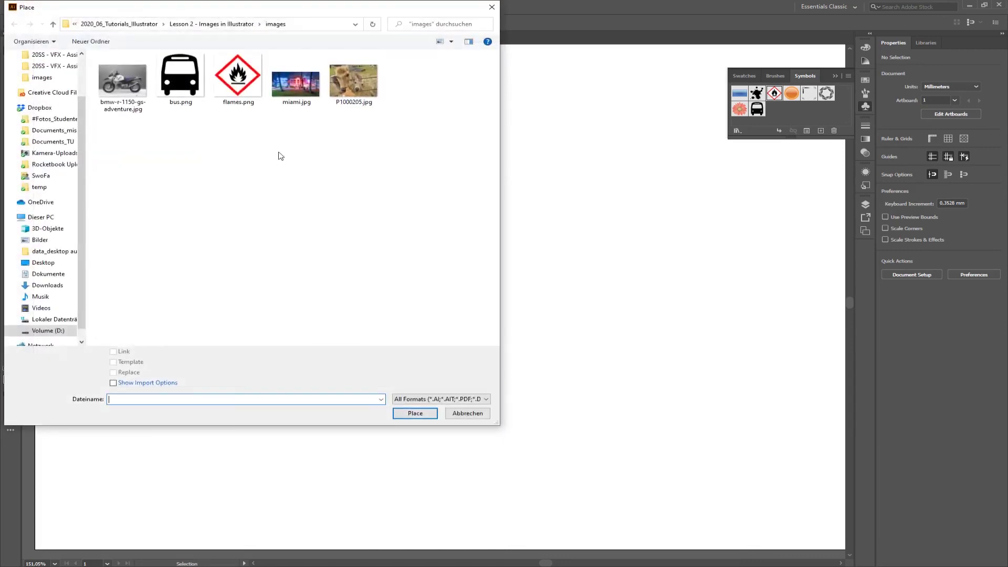
pyautogui.doubleClick(124, 92)
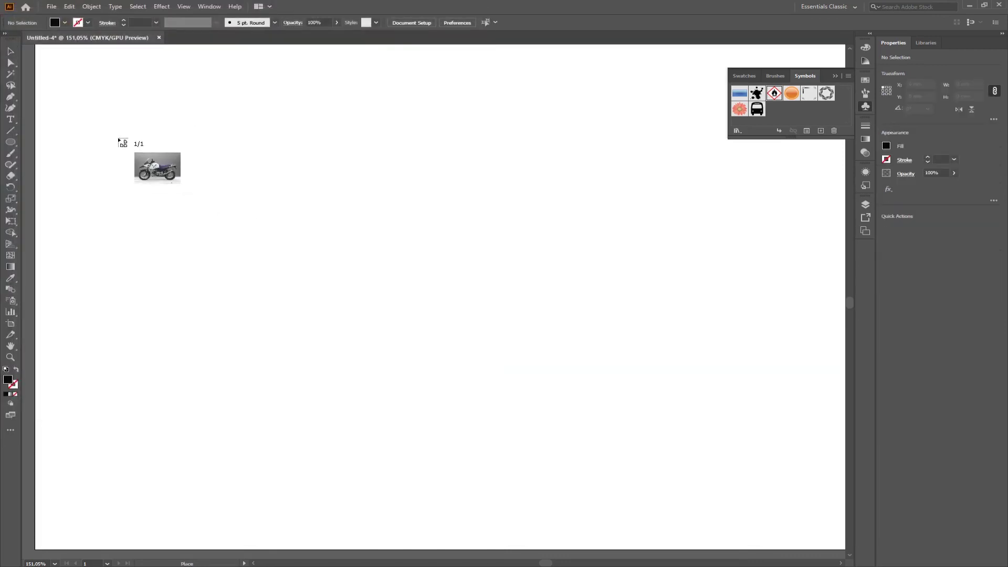
pyautogui.moveTo(113, 131); pyautogui.dragTo(643, 470)
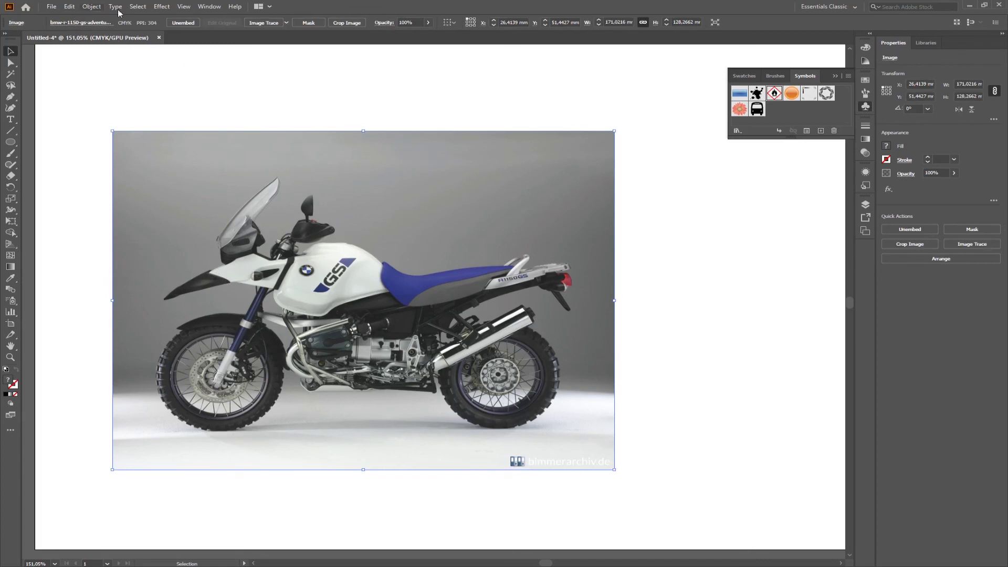
# - Trace the motorcycle photo with the default preset and open the Image Trace options beside the image
pyautogui.click(91, 7)
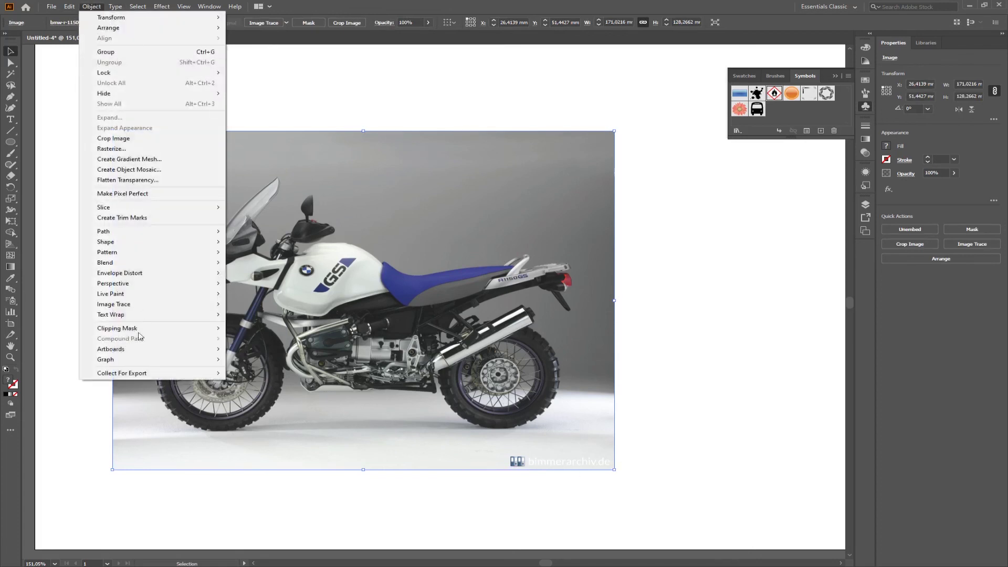
pyautogui.moveTo(114, 306)
pyautogui.click(274, 307)
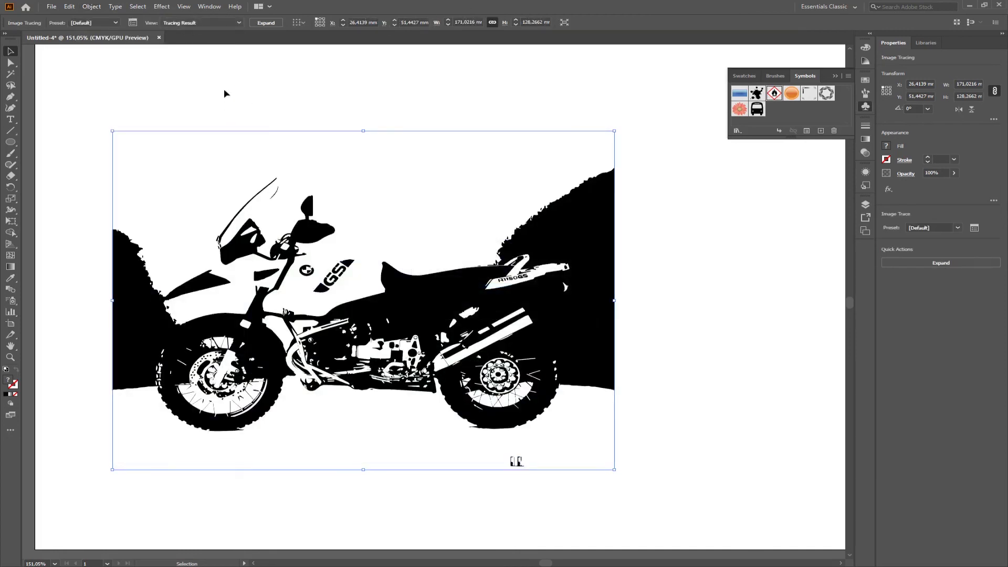
pyautogui.click(208, 22)
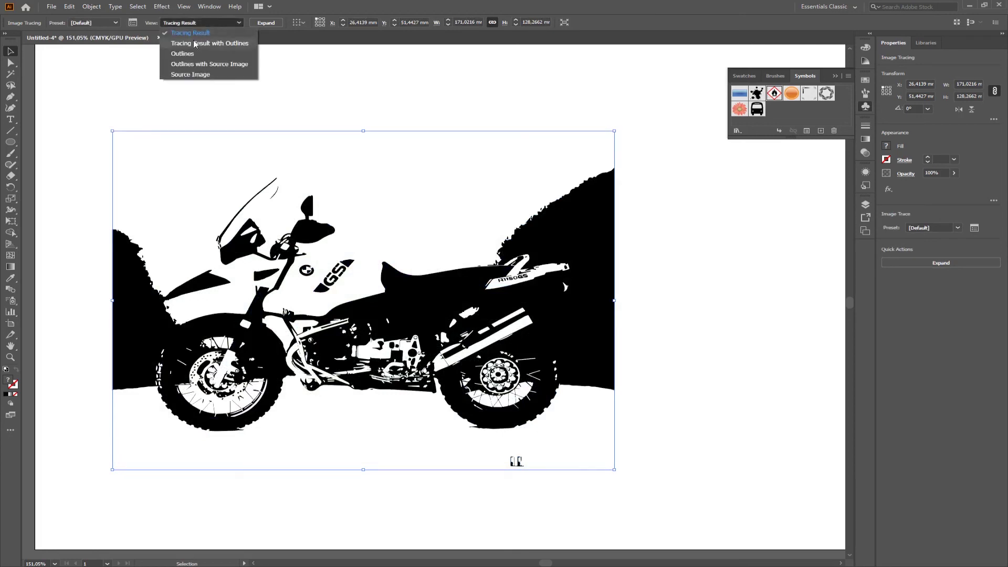
pyautogui.click(132, 23)
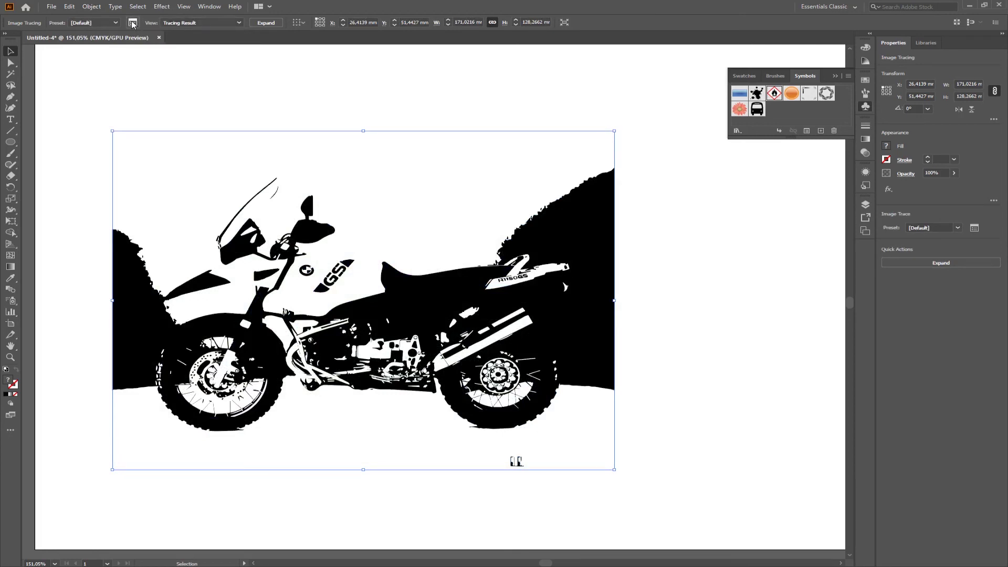
pyautogui.click(133, 23)
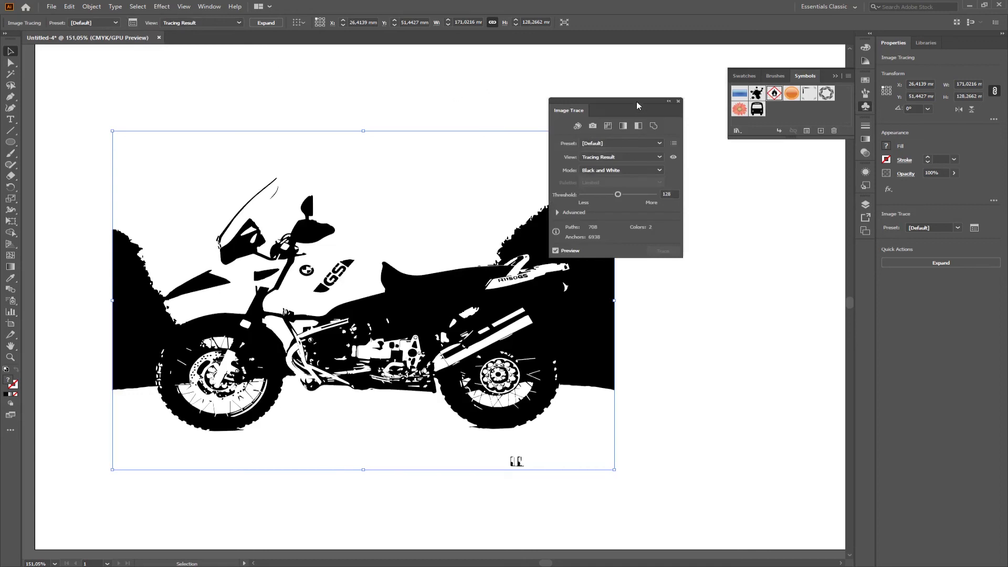
pyautogui.moveTo(636, 105); pyautogui.dragTo(706, 171)
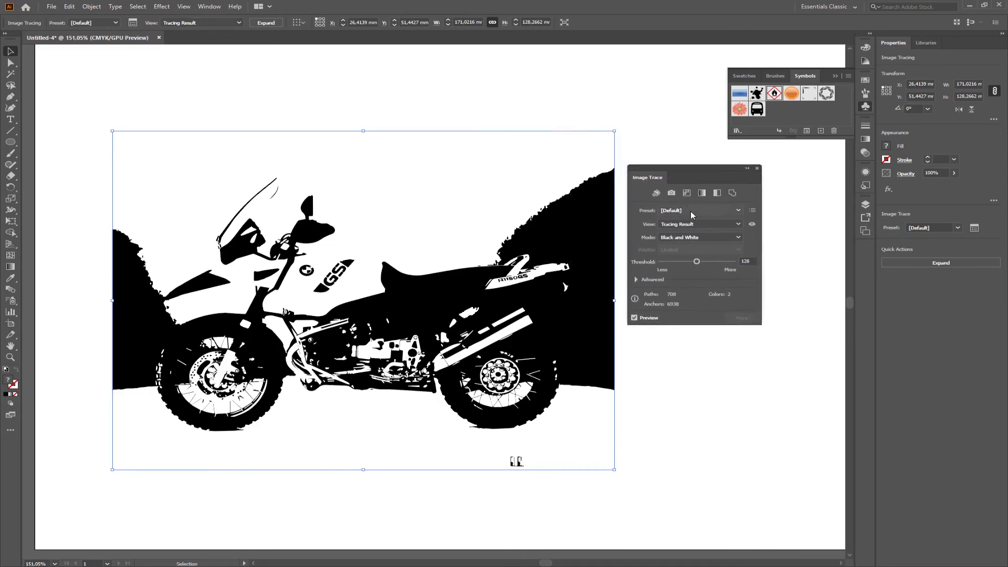
# - Try the 16 Colors preset on the motorcycle tracing and switch the preset to Low Fidelity Photo
pyautogui.click(691, 211)
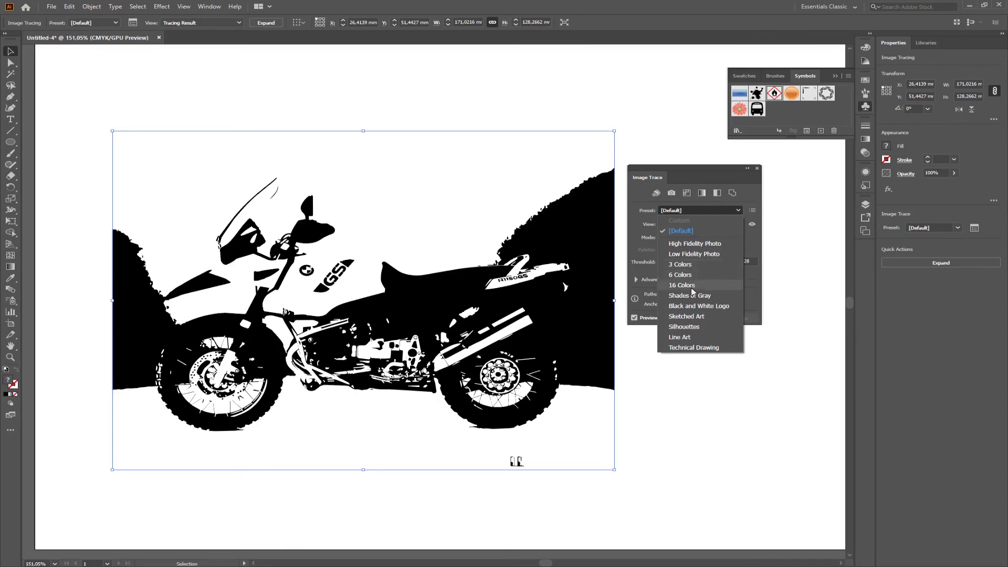
pyautogui.click(689, 286)
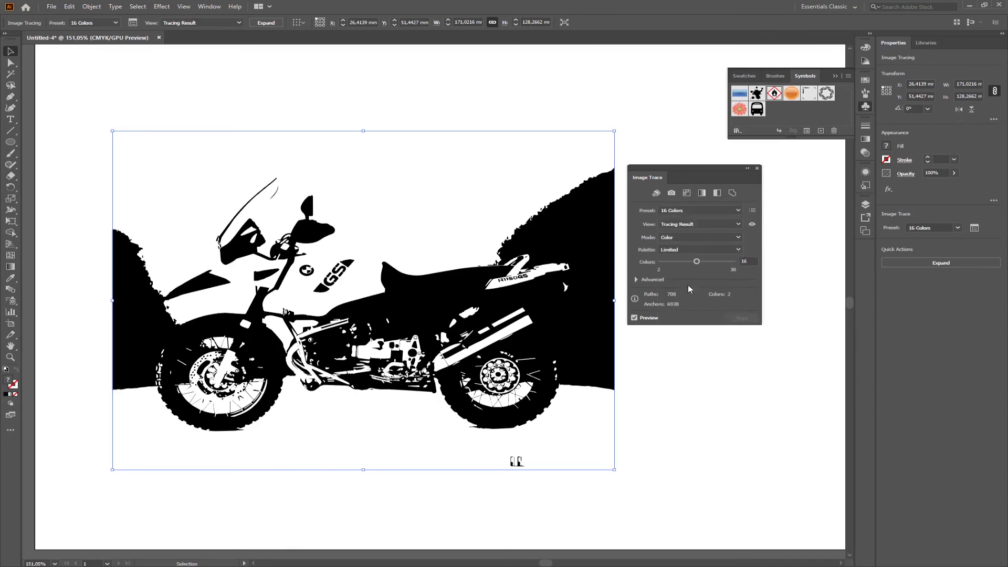
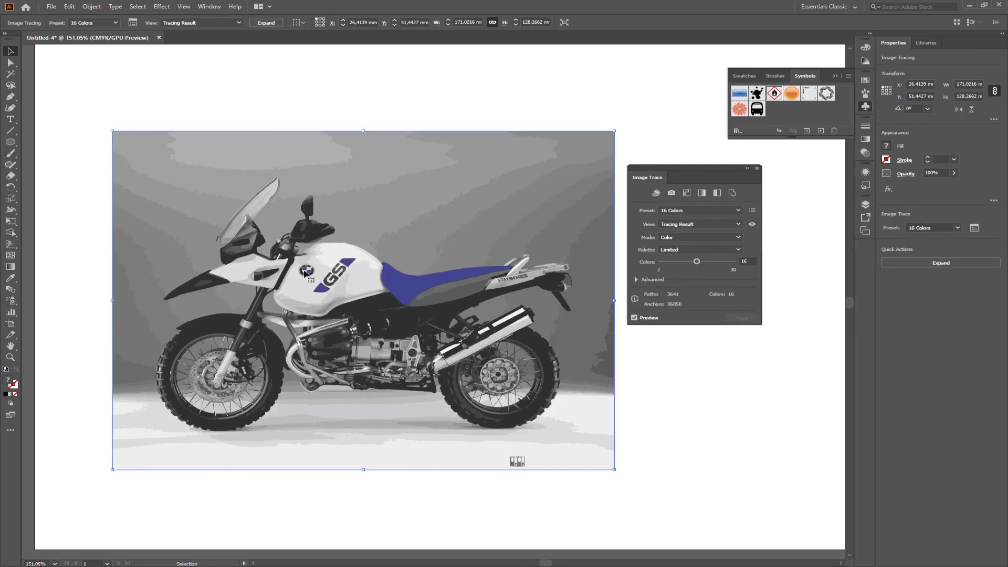
pyautogui.click(736, 211)
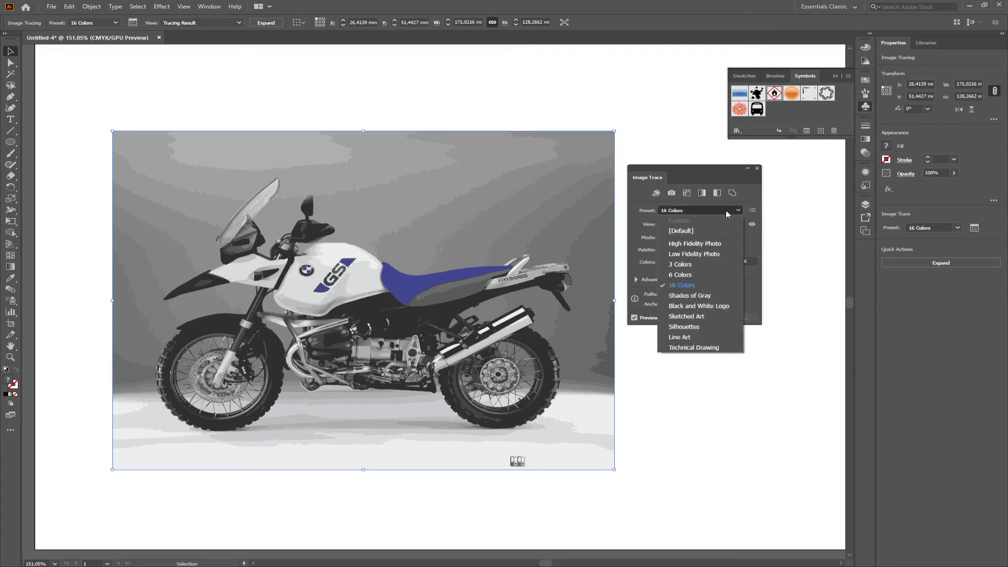
pyautogui.click(692, 253)
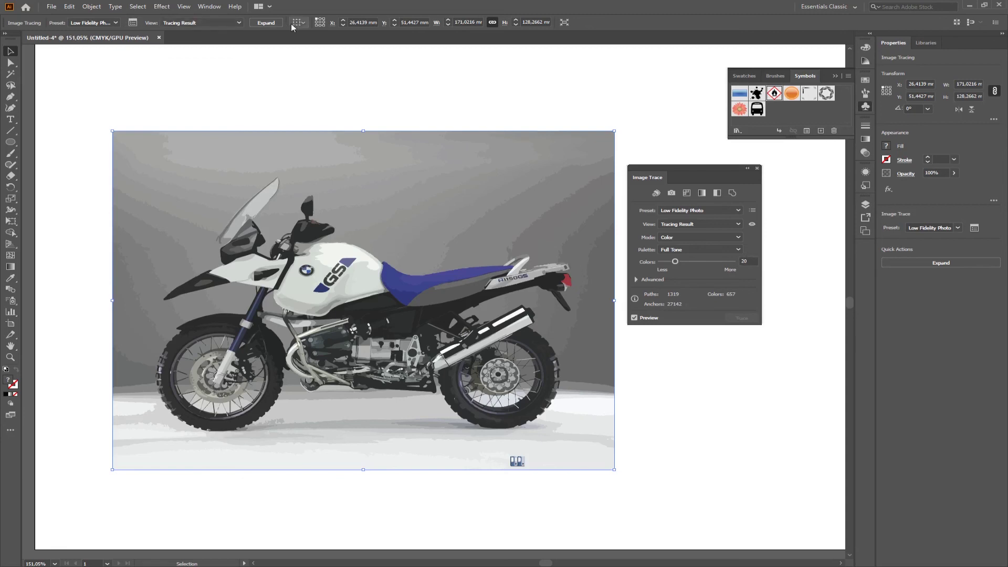
# - Expand the motorcycle tracing into vector shapes, close the Image Trace options and deselect the artwork
pyautogui.click(265, 23)
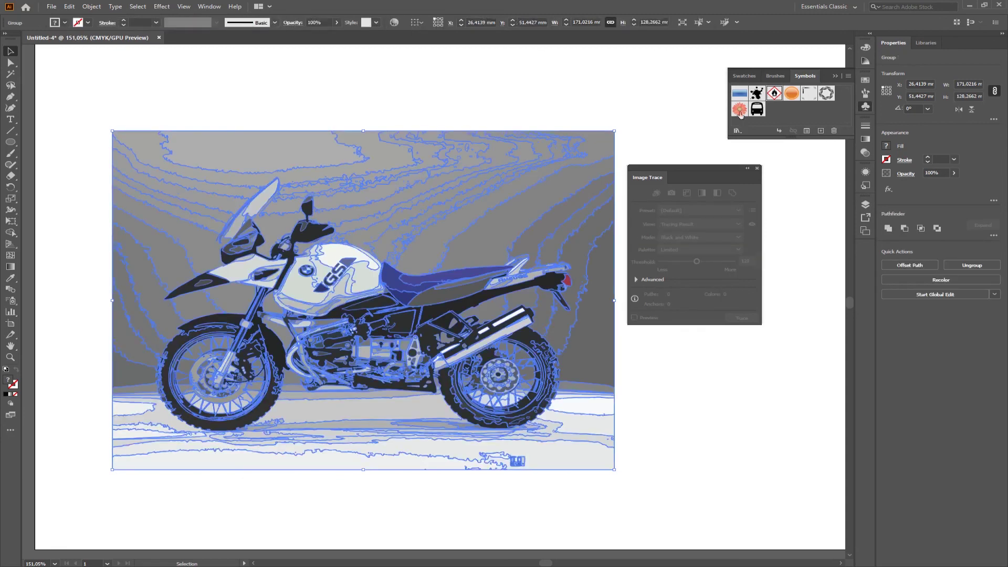
pyautogui.click(757, 168)
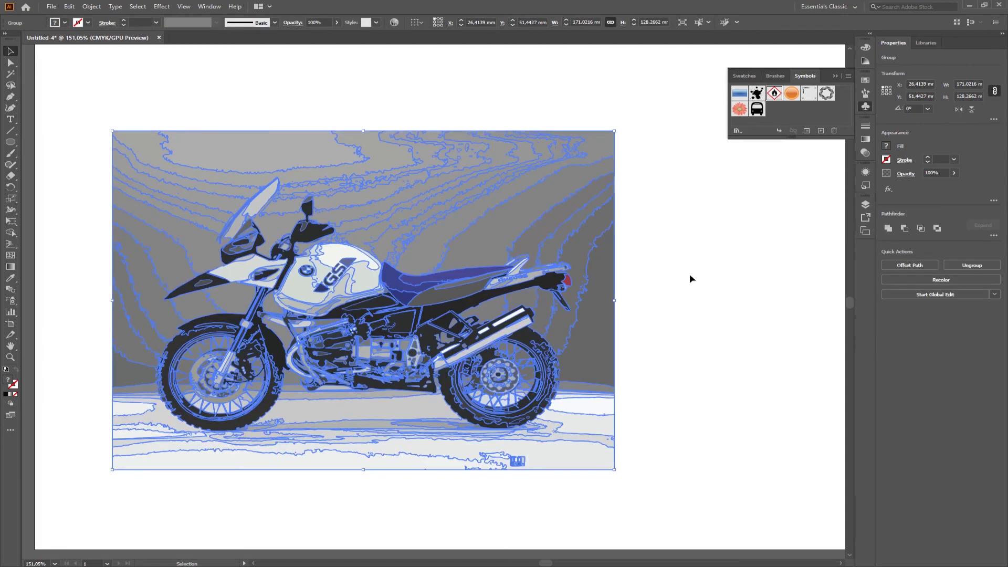
pyautogui.click(691, 278)
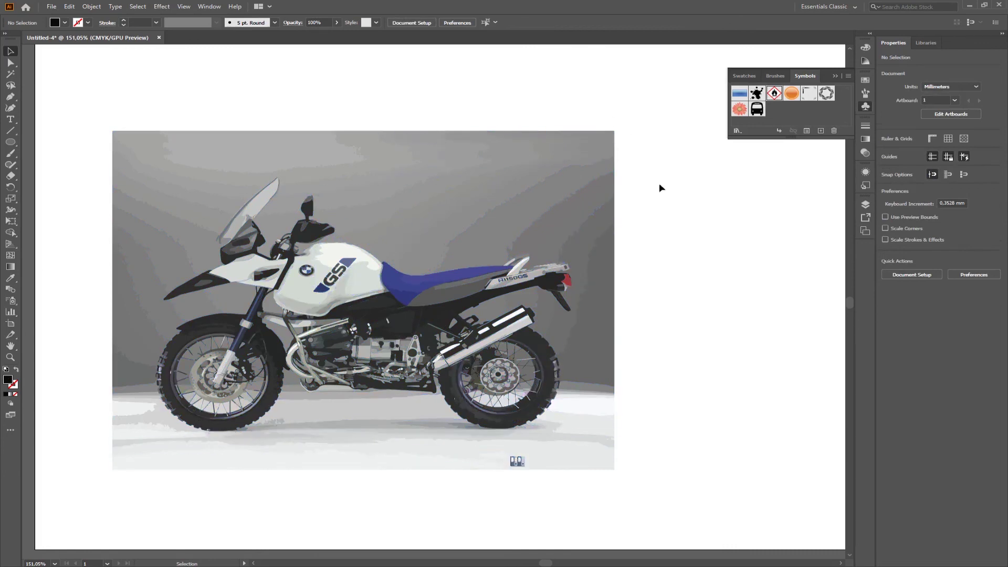
# - Ungroup the expanded motorcycle artwork and deselect its parts
pyautogui.click(468, 177)
pyautogui.rightClick(430, 177)
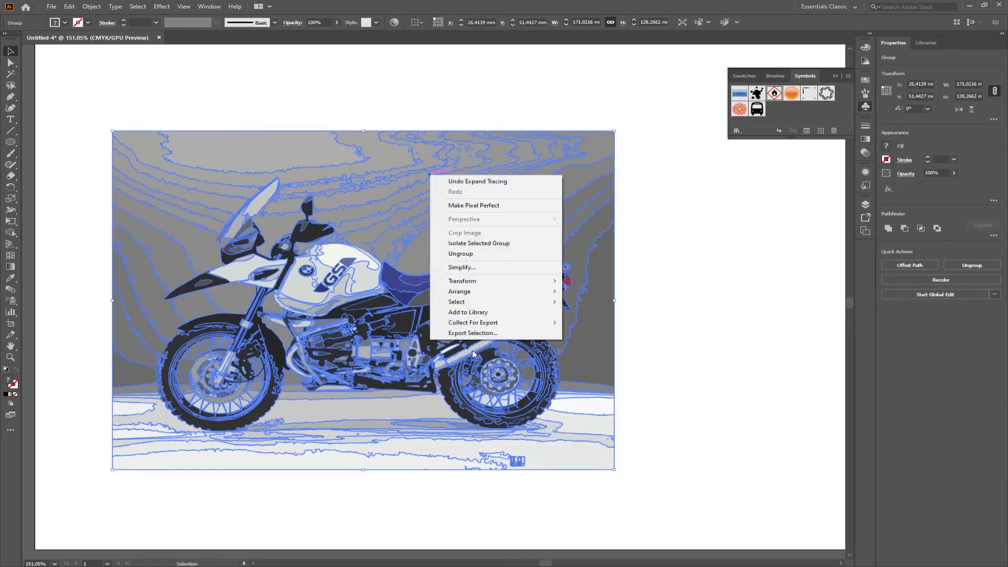
pyautogui.click(462, 255)
pyautogui.click(639, 216)
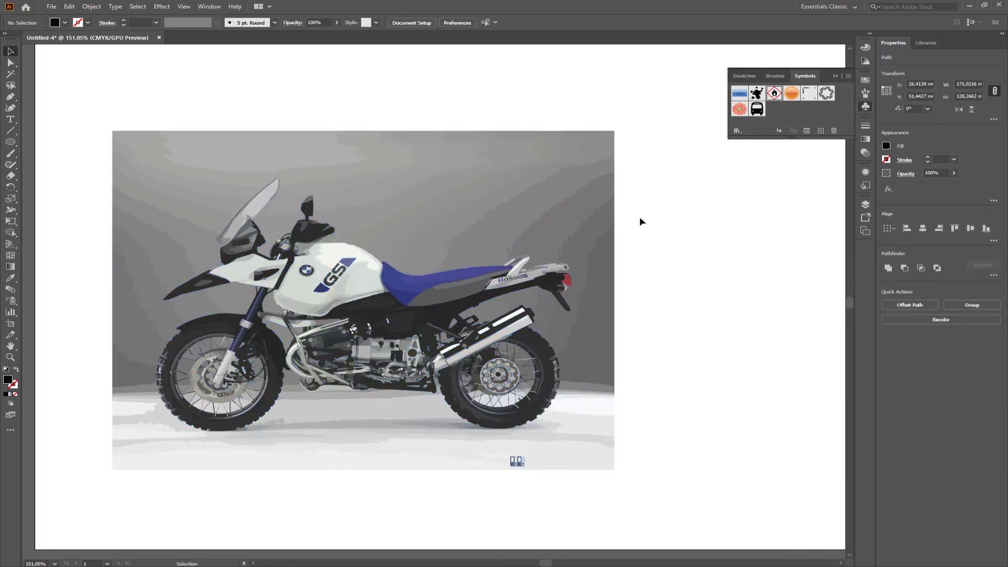
# - Delete the background shapes along the right, lower, left and upper edges of the motorcycle picture
pyautogui.moveTo(643, 98); pyautogui.dragTo(590, 519)
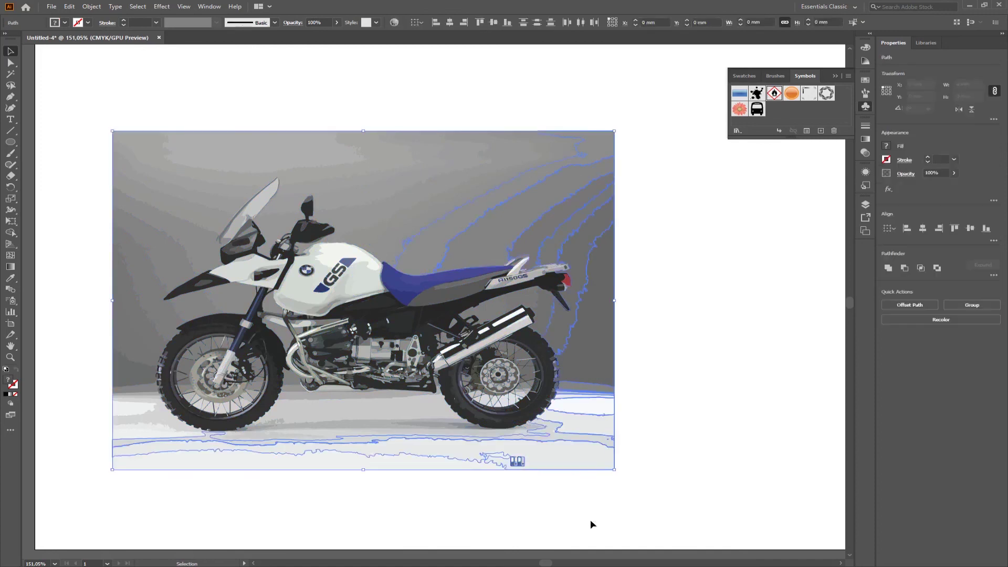
pyautogui.press('Delete')
pyautogui.moveTo(670, 508); pyautogui.dragTo(67, 434)
pyautogui.press('Delete')
pyautogui.moveTo(141, 415); pyautogui.dragTo(96, 121)
pyautogui.press('Delete')
pyautogui.moveTo(639, 107); pyautogui.dragTo(102, 170)
pyautogui.press('Delete')
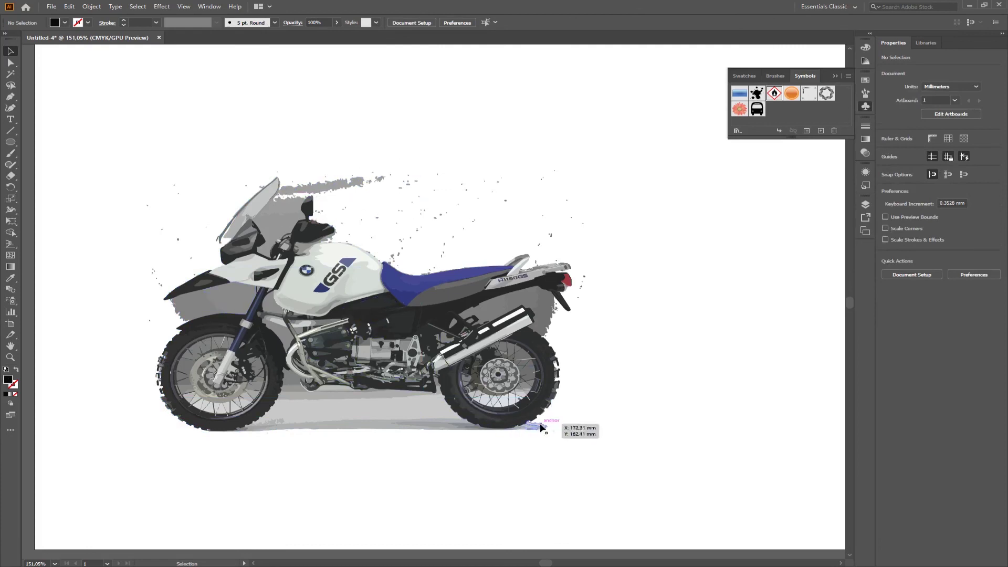
# - Delete the grey floor and shadow shapes beneath the motorcycle between its two wheels
pyautogui.moveTo(348, 396); pyautogui.dragTo(349, 394)
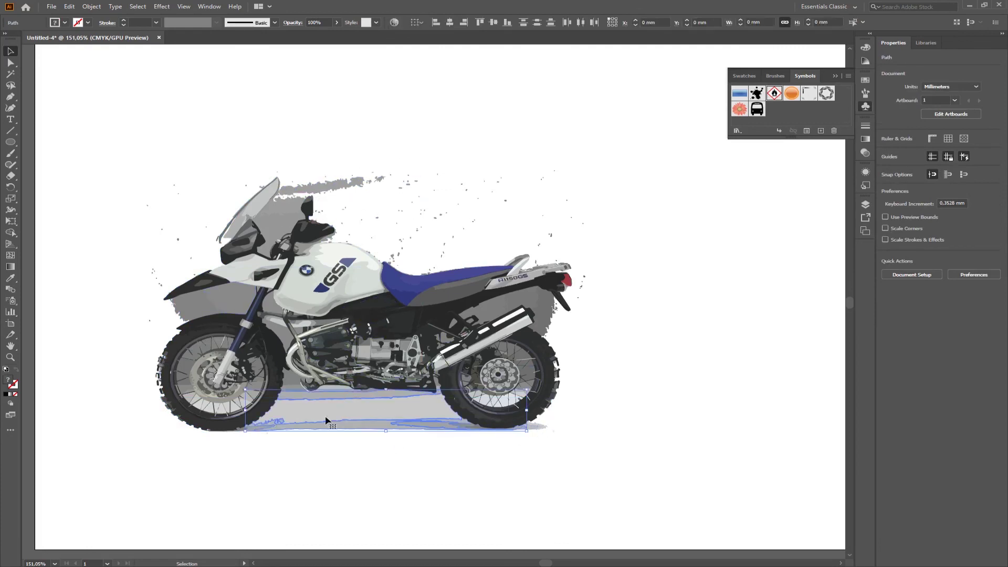
pyautogui.press('Delete')
pyautogui.moveTo(268, 429); pyautogui.dragTo(266, 427)
pyautogui.press('Delete')
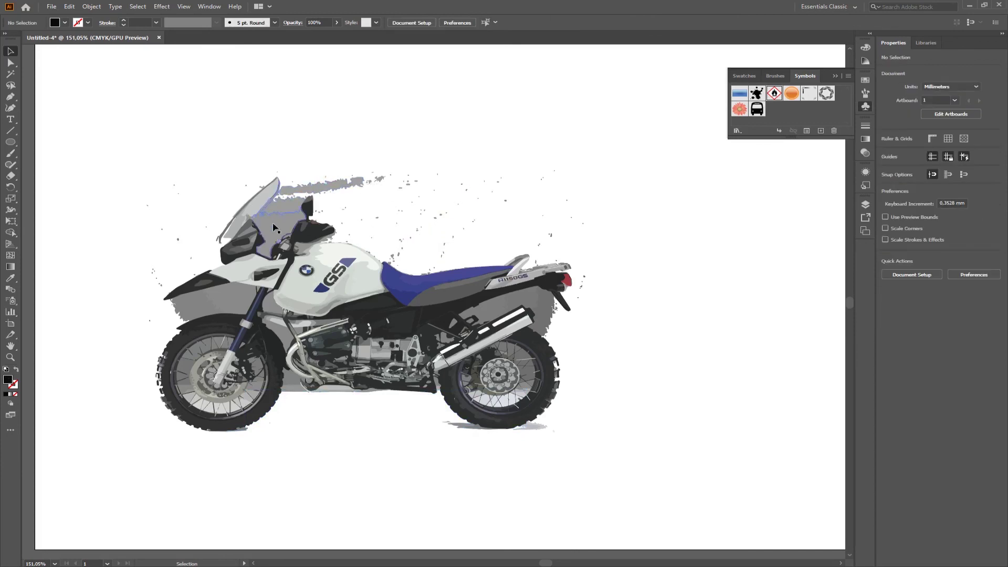
# - Delete the grey background shapes behind the windshield and mirror and those between the front beak and the front fender
pyautogui.moveTo(286, 202); pyautogui.dragTo(284, 205)
pyautogui.press('Delete')
pyautogui.click(278, 238)
pyautogui.press('Delete')
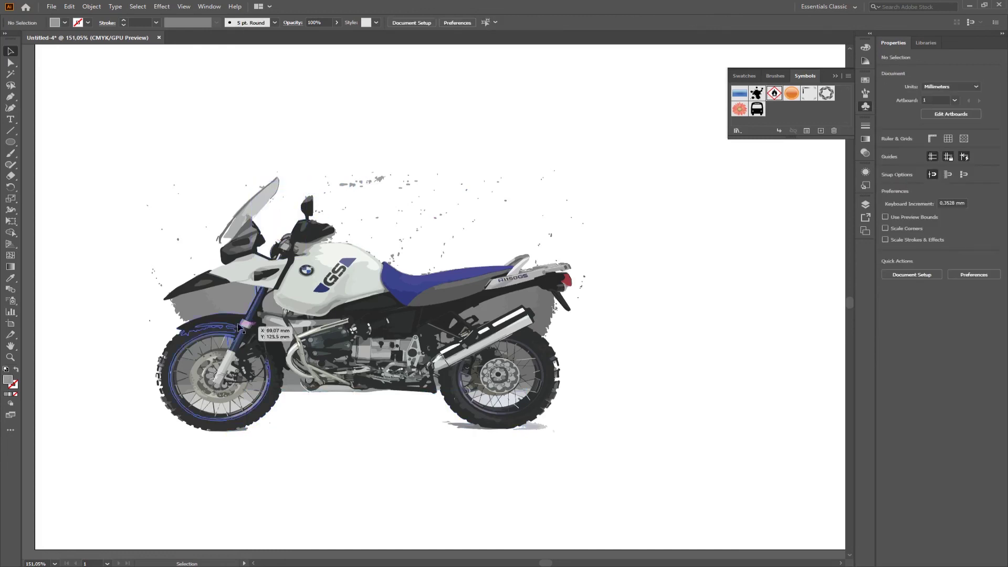
pyautogui.click(228, 306)
pyautogui.press('Delete')
pyautogui.click(203, 309)
pyautogui.press('Delete')
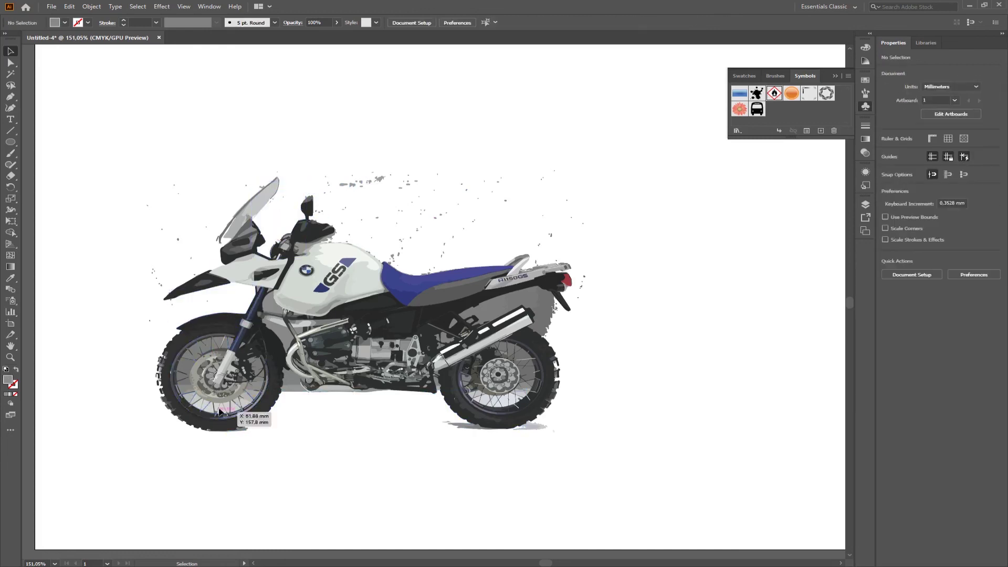
# - Delete the grey shadow remnants beneath the front tyre
pyautogui.click(11, 358)
pyautogui.moveTo(132, 380); pyautogui.dragTo(252, 345)
pyautogui.click(10, 51)
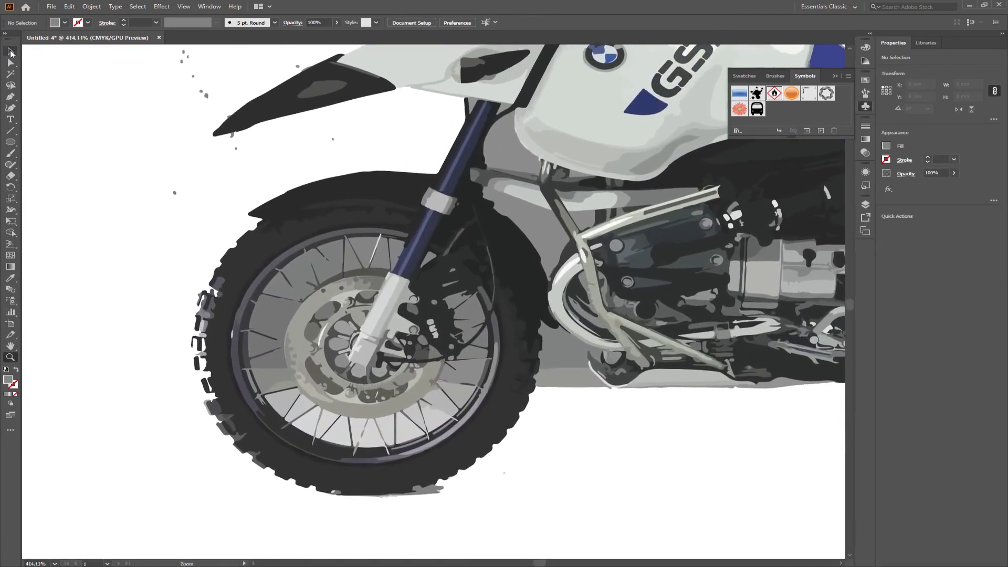
pyautogui.click(434, 495)
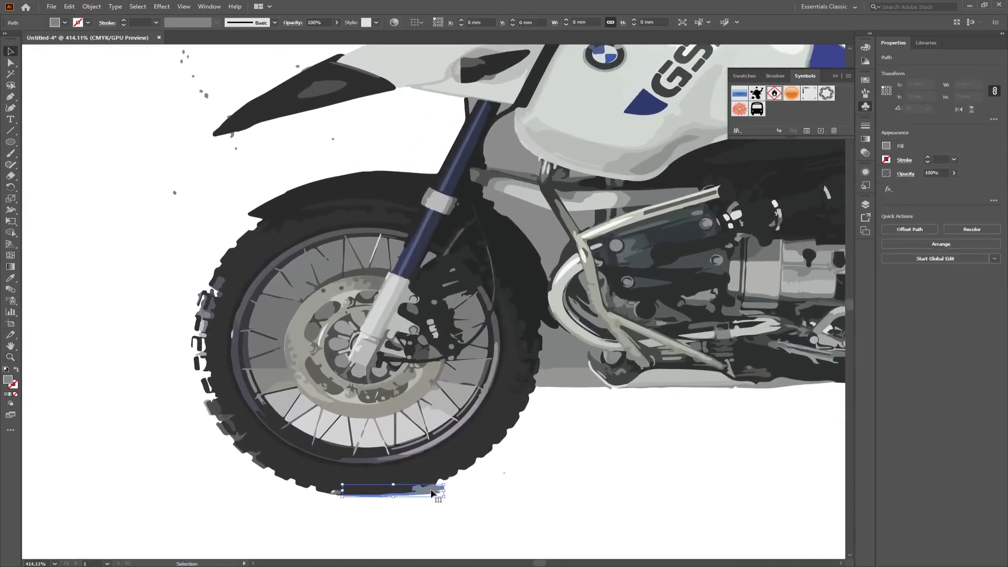
pyautogui.press('Delete')
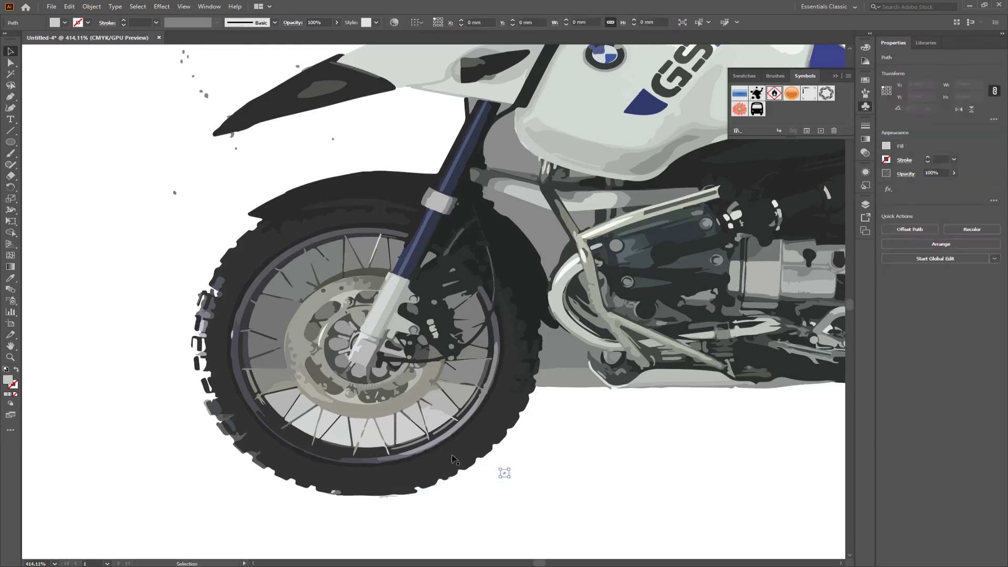
# - Delete the grey background shapes between the spokes in the lower, left and upper-left parts of the front wheel
pyautogui.click(355, 431)
pyautogui.press('Delete')
pyautogui.click(284, 388)
pyautogui.press('Delete')
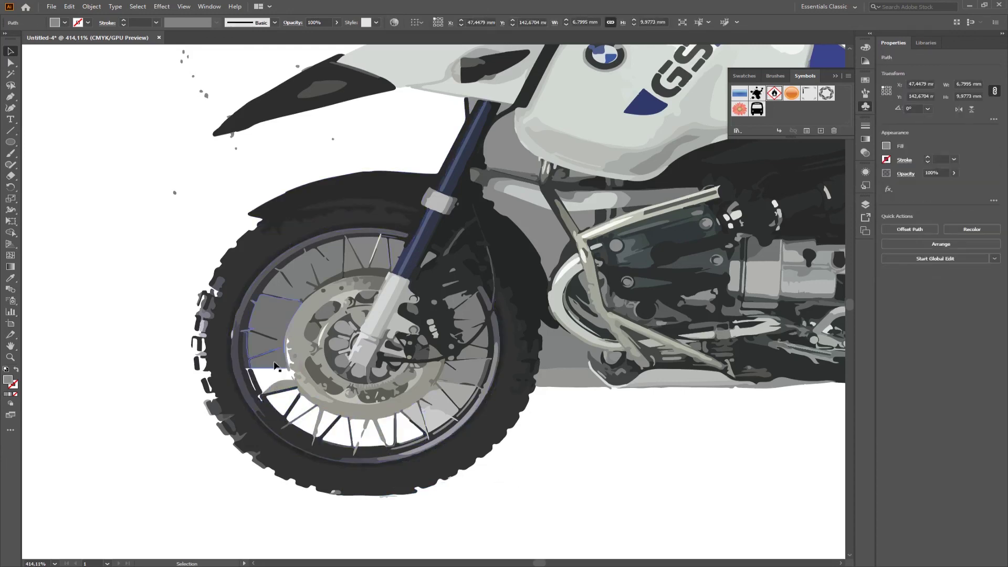
pyautogui.click(268, 336)
pyautogui.press('Delete')
pyautogui.click(327, 269)
pyautogui.press('Delete')
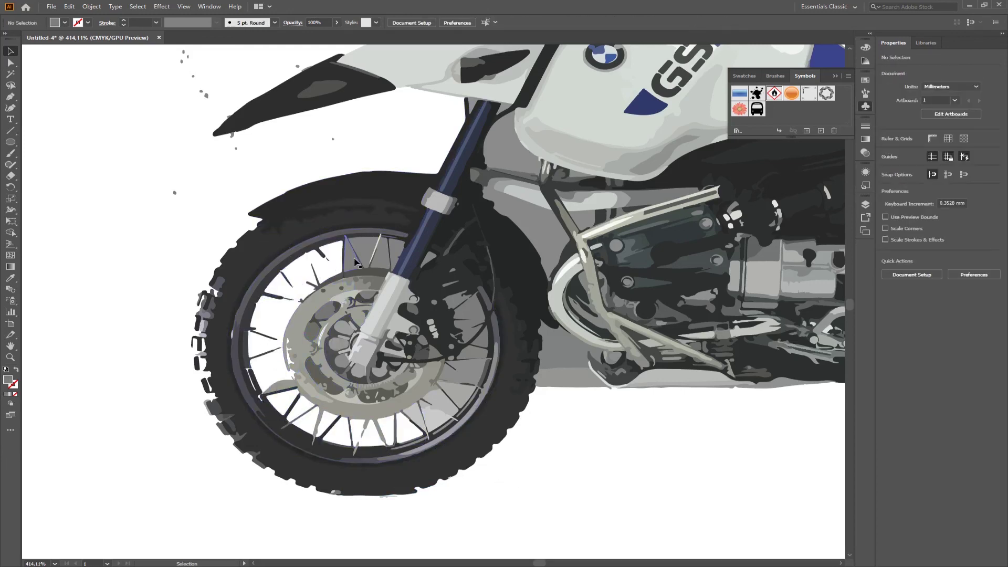
# - Delete the grey background shapes between the spokes near the top and along the right side of the front wheel
pyautogui.click(368, 254)
pyautogui.press('Delete')
pyautogui.click(382, 257)
pyautogui.press('Delete')
pyautogui.click(436, 407)
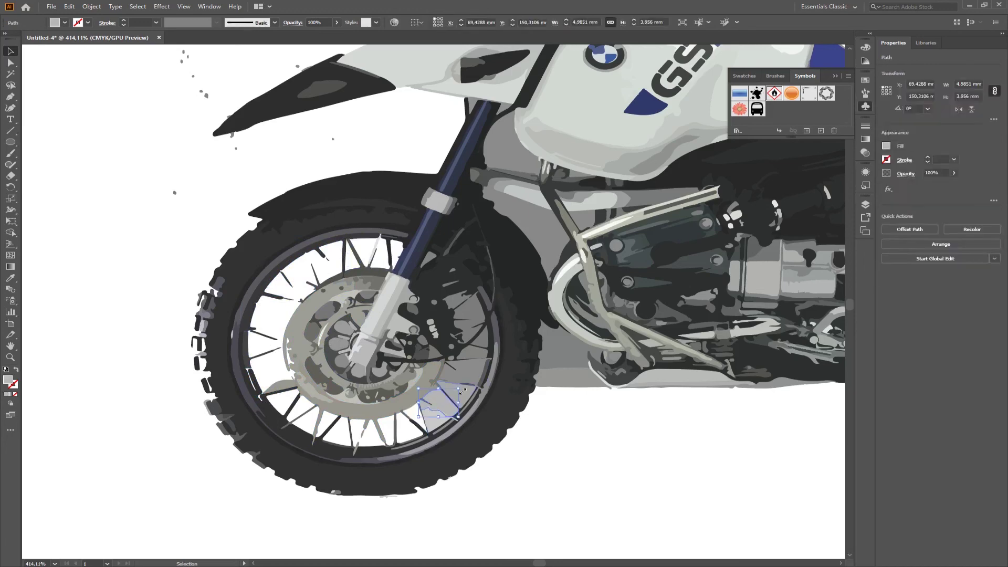
pyautogui.press('Delete')
pyautogui.click(466, 311)
pyautogui.press('Delete')
# - Try to delete the lower brake disc shape of the front wheel
pyautogui.click(407, 396)
pyautogui.press('Delete')
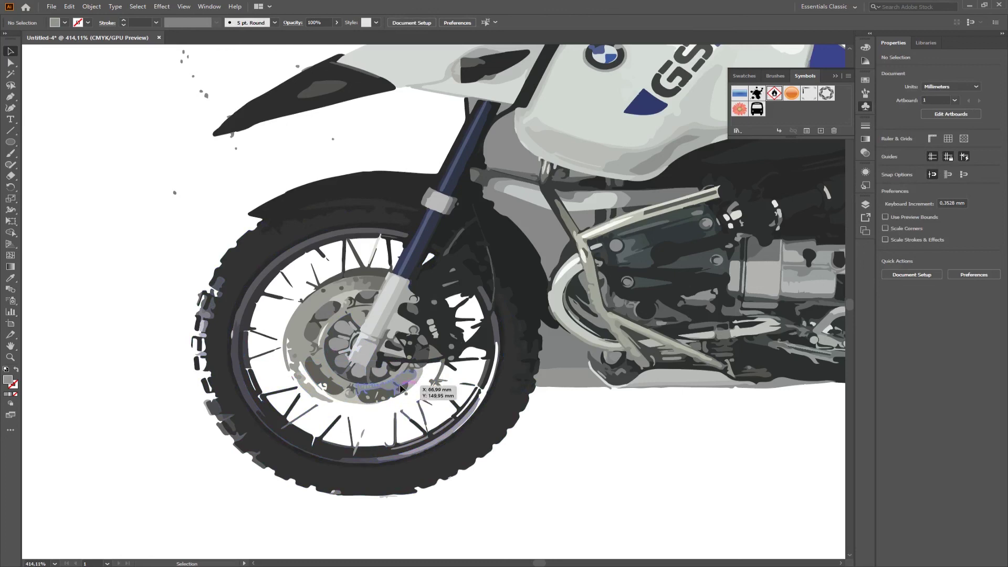
pyautogui.click(402, 389)
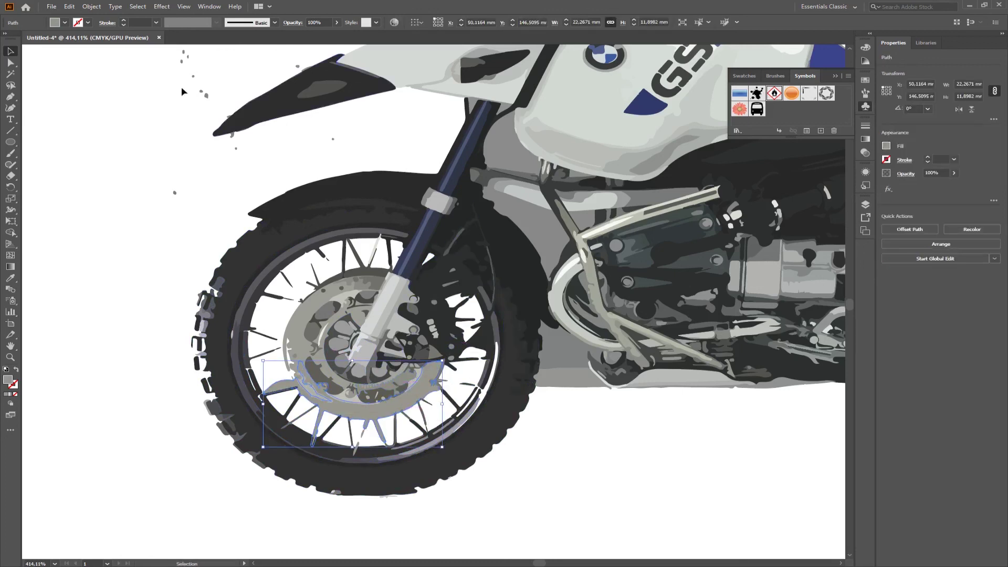
# - Select all the shapes of the motorcycle artwork and group them
pyautogui.click(11, 357)
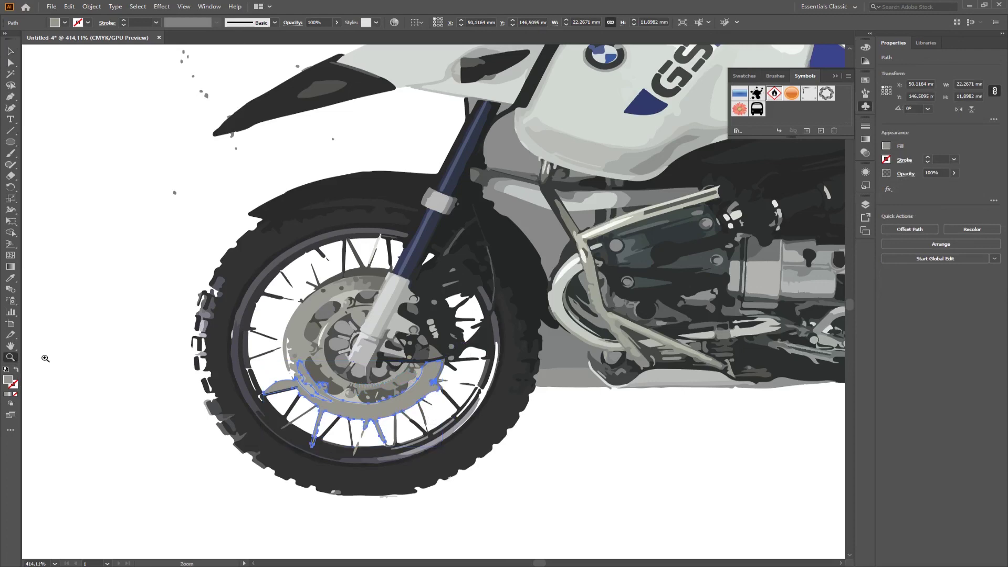
pyautogui.keyDown('alt'); pyautogui.click(295, 369); pyautogui.keyUp('alt')
pyautogui.keyDown('alt'); pyautogui.click(297, 369); pyautogui.keyUp('alt')
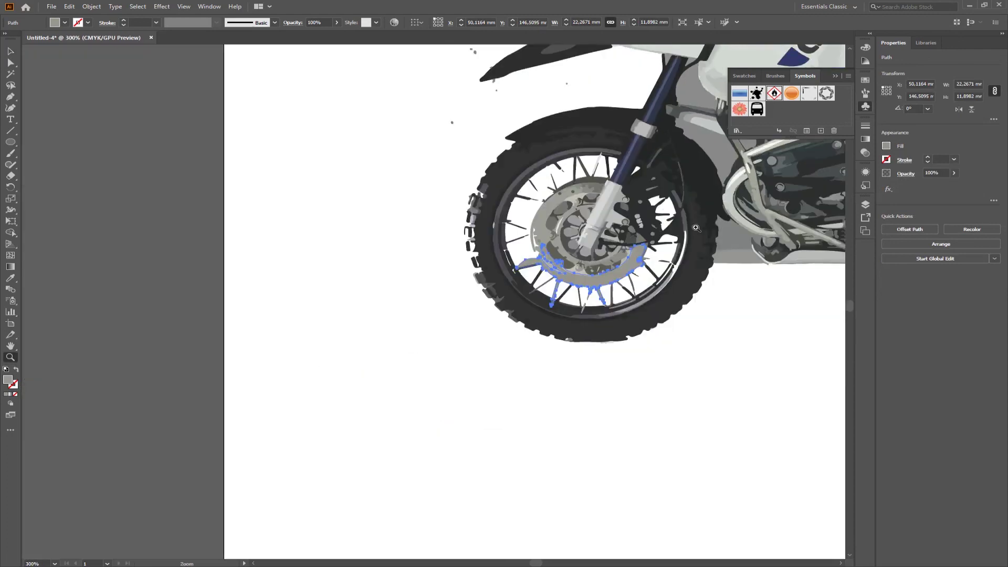
pyautogui.keyDown('alt'); pyautogui.click(637, 245); pyautogui.keyUp('alt')
pyautogui.moveTo(636, 244); pyautogui.dragTo(470, 344)
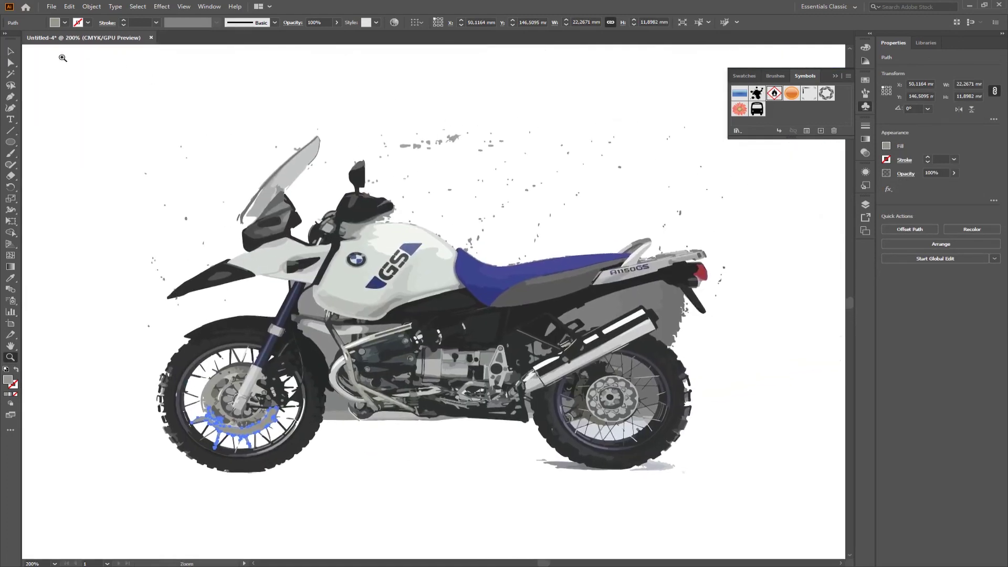
pyautogui.click(10, 51)
pyautogui.moveTo(810, 529); pyautogui.dragTo(95, 180)
pyautogui.rightClick(340, 192)
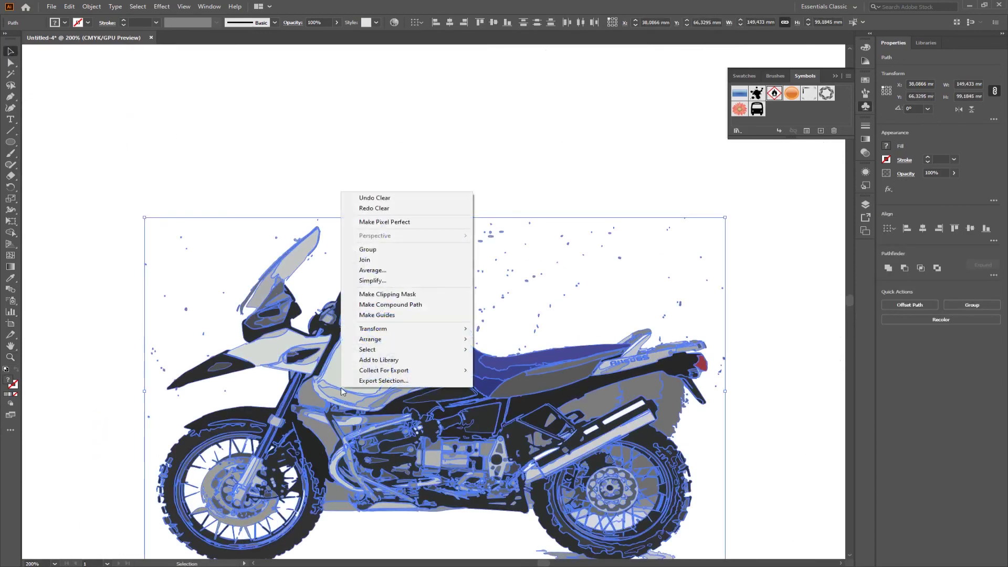
pyautogui.click(372, 251)
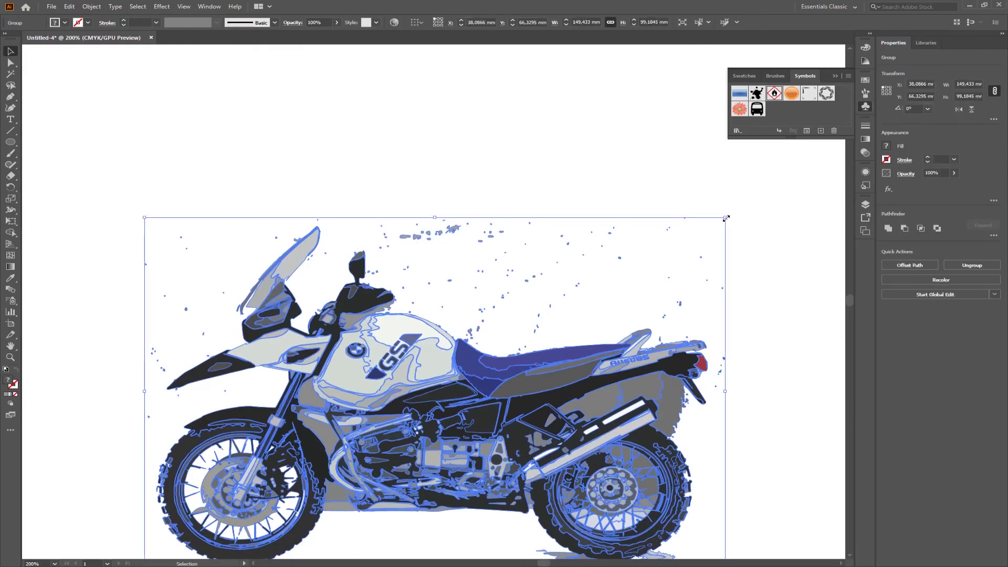
# - Scale the motorcycle group down to thumbnail size and back up to about 111 mm wide and 74 mm high
pyautogui.moveTo(726, 217)
pyautogui.mouseDown()
pyautogui.moveTo(677, 231)
pyautogui.moveTo(294, 493)
pyautogui.moveTo(218, 486)
pyautogui.mouseUp()
pyautogui.click(271, 517)
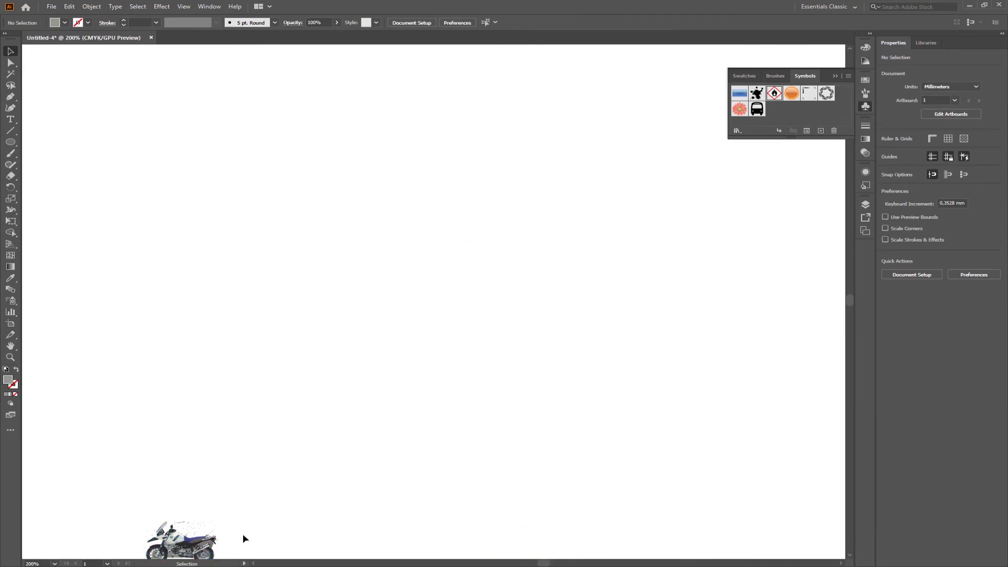
pyautogui.moveTo(243, 534); pyautogui.dragTo(285, 432)
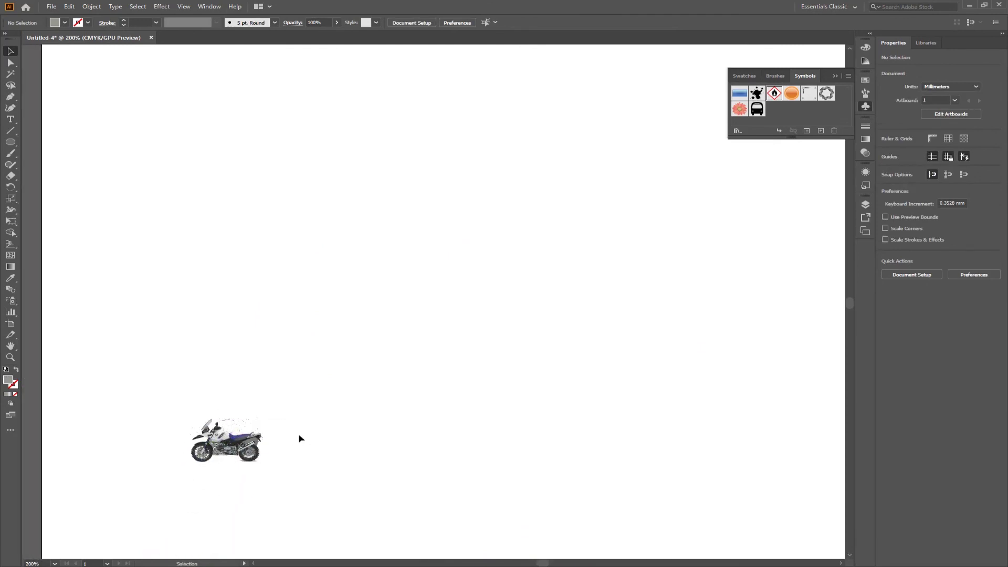
pyautogui.click(241, 439)
pyautogui.moveTo(266, 418); pyautogui.dragTo(716, 205)
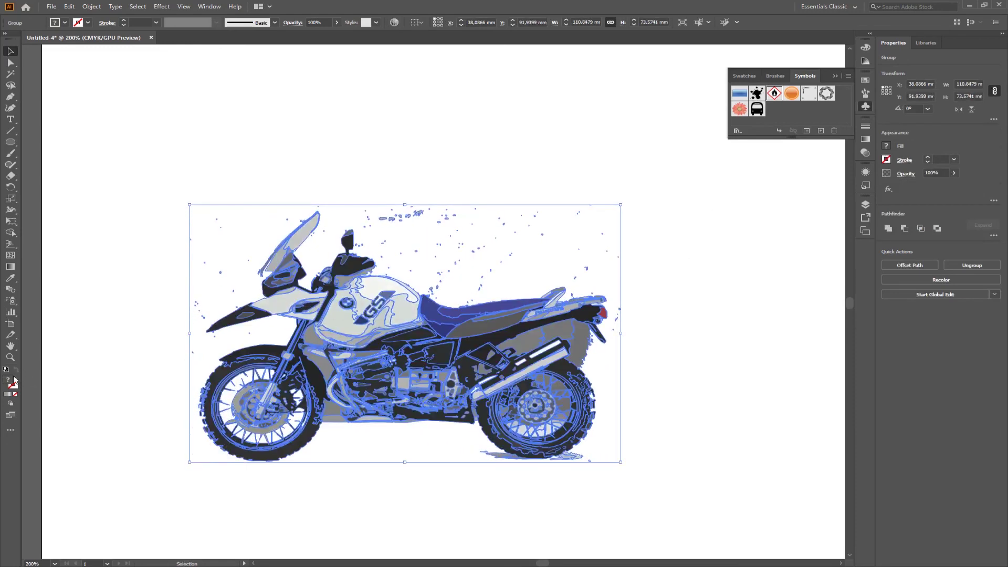
# - Remove the motorcycle group's fill and give its outlines a solid grey stroke
pyautogui.click(14, 395)
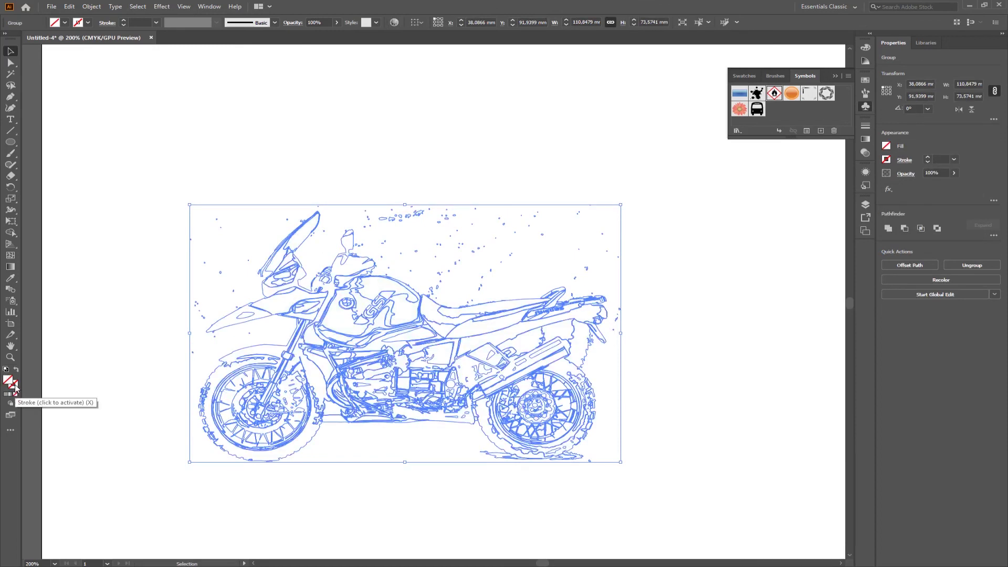
pyautogui.click(7, 395)
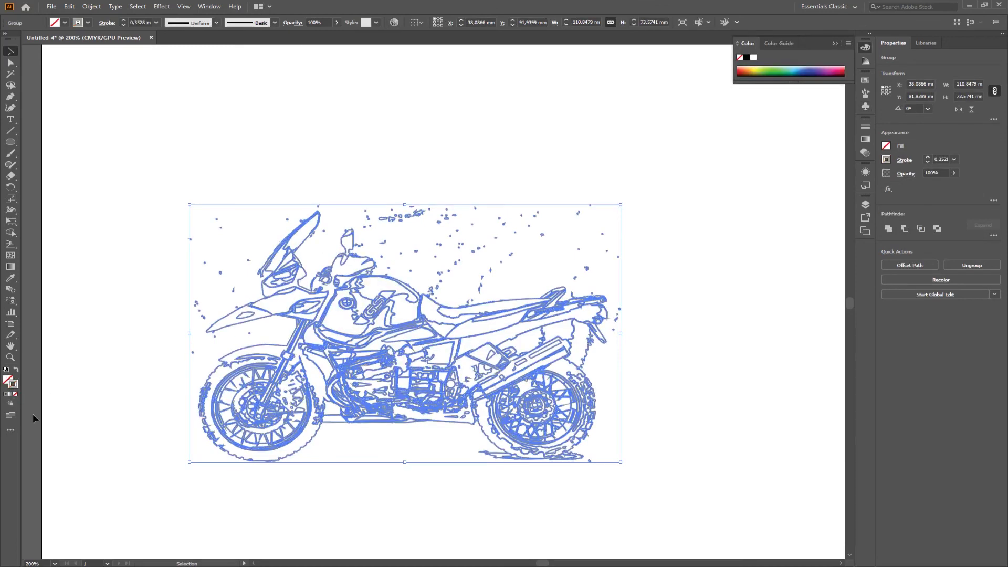
pyautogui.click(281, 535)
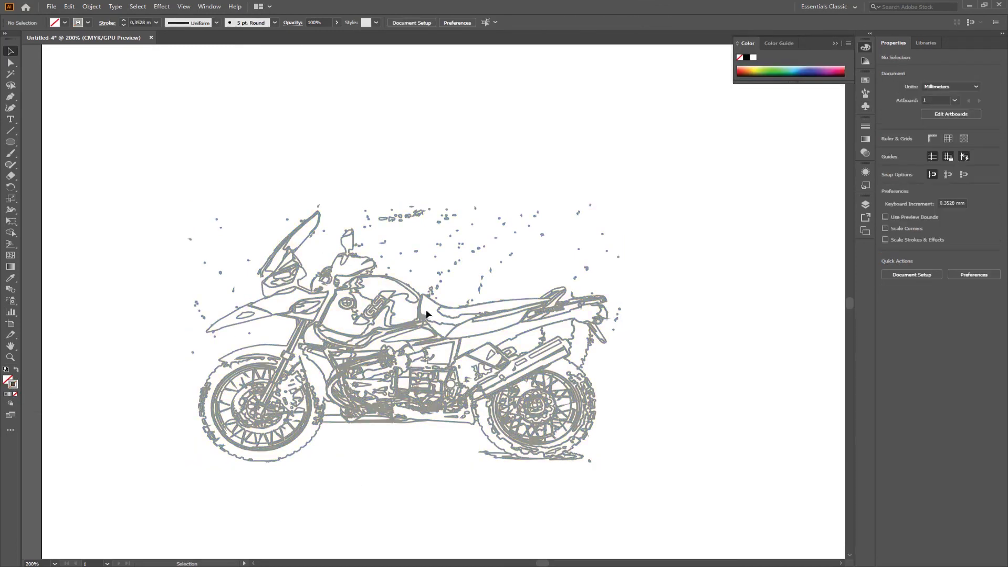
# - Set the stroke weight of the outlined motorcycle group to 0.1 mm and deselect it
pyautogui.click(330, 361)
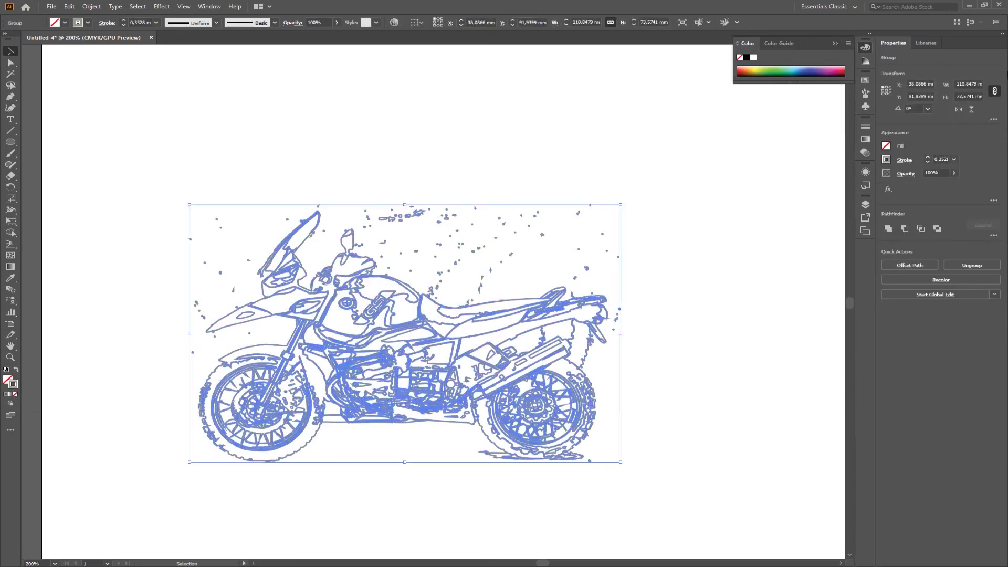
pyautogui.click(953, 159)
pyautogui.click(969, 171)
pyautogui.click(796, 292)
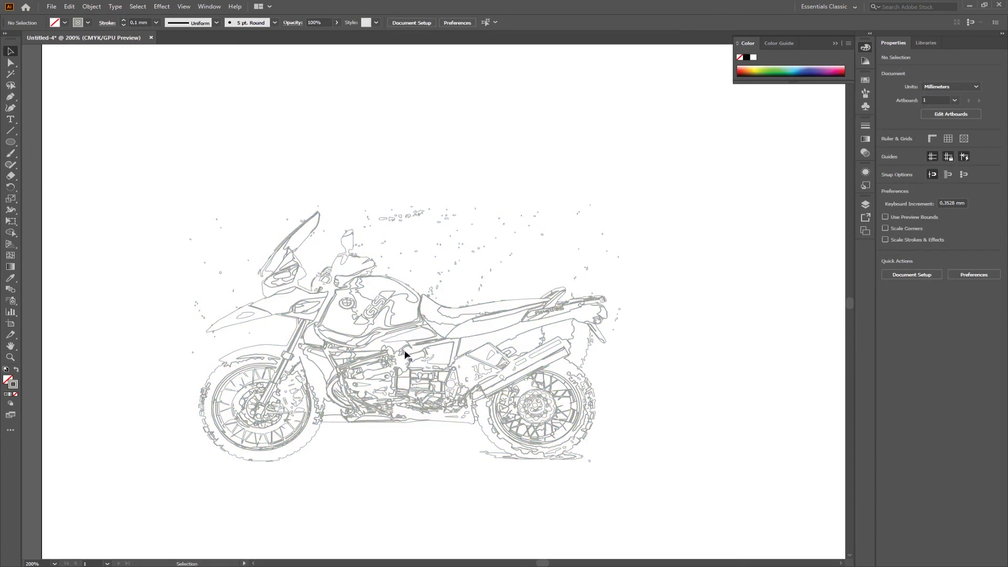
pyautogui.moveTo(416, 344); pyautogui.dragTo(281, 186)
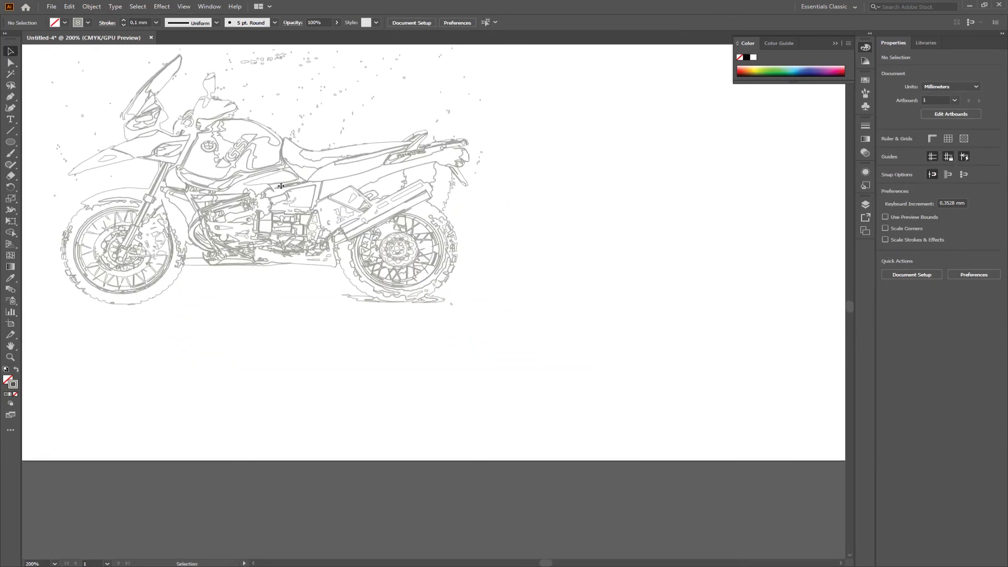